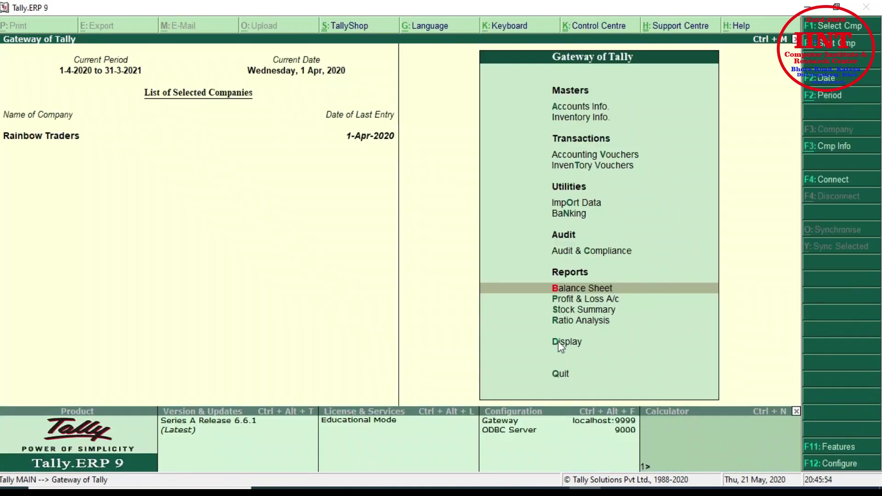
View the outstanding receivables report for Rainbow Traders, then return to the Gateway of Tally.
click(558, 341)
click(584, 191)
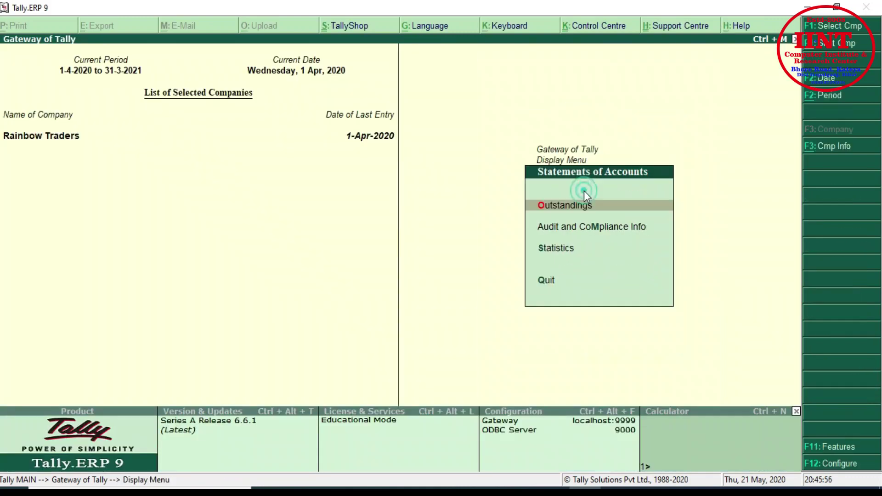
click(567, 202)
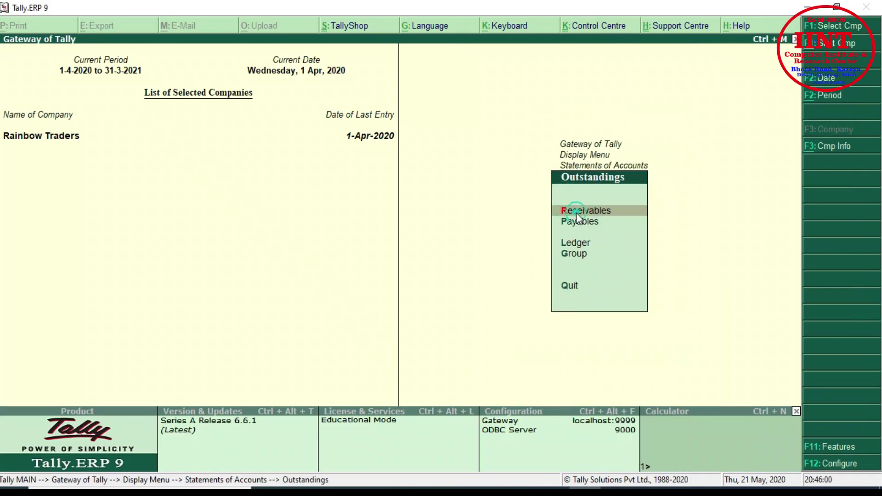
click(577, 213)
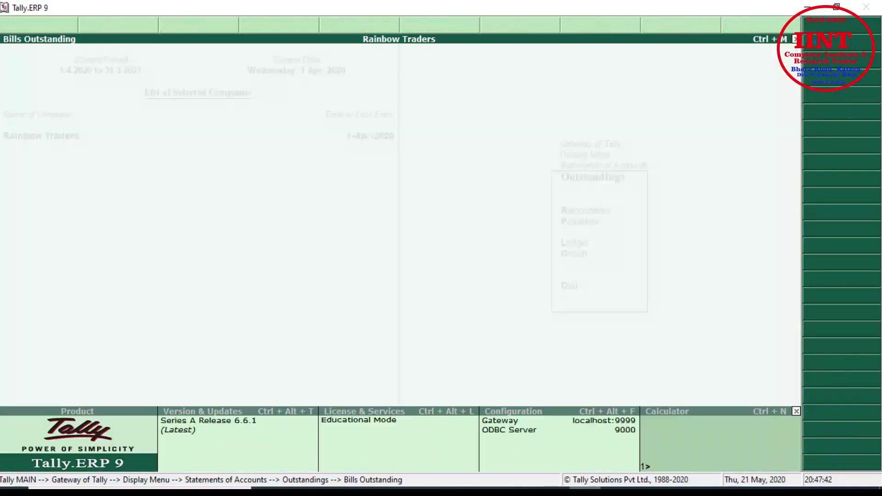
key(Escape)
key(Escape)
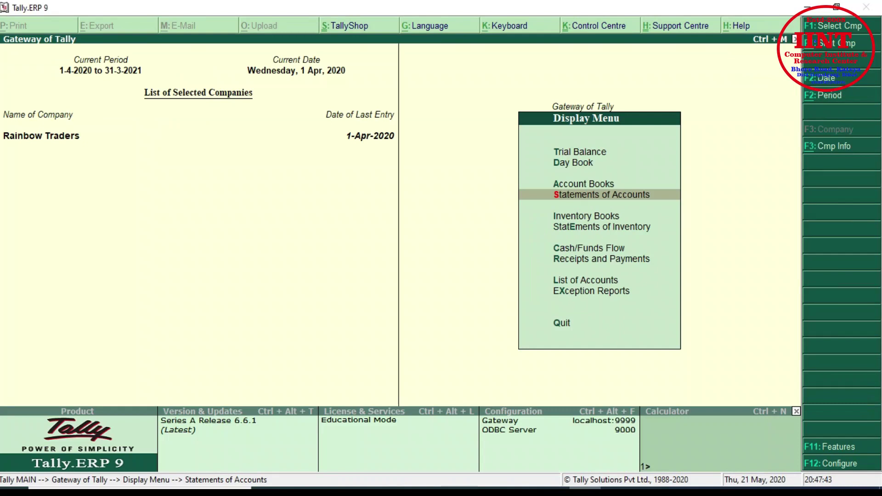
key(Escape)
Fill in a receipt voucher with Cash as the account and XYZ Traders as the particulars for 78000.
click(592, 152)
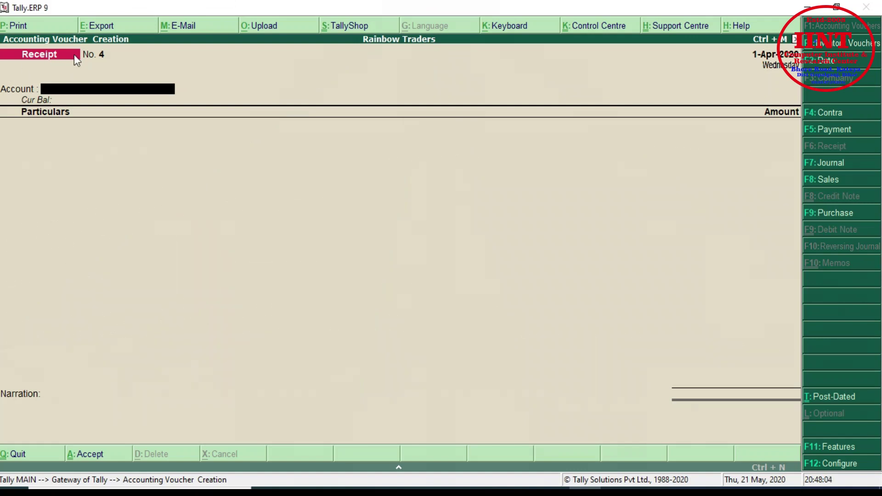
text(Cas)
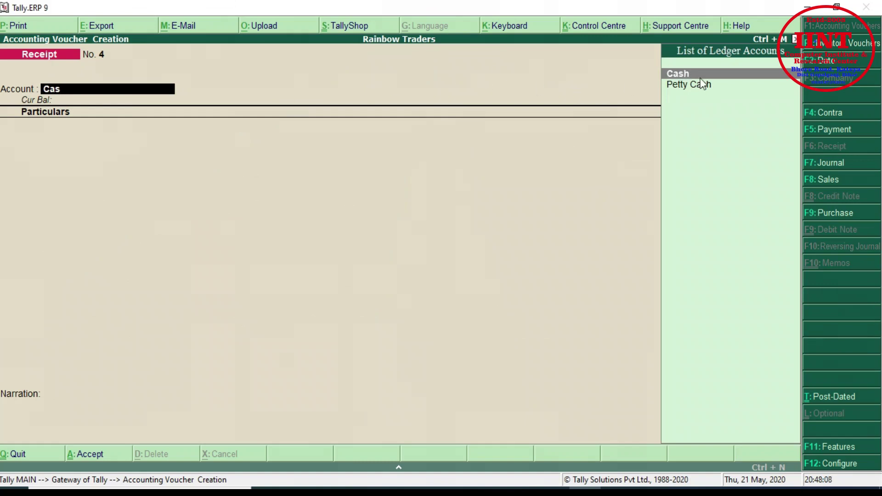
click(680, 73)
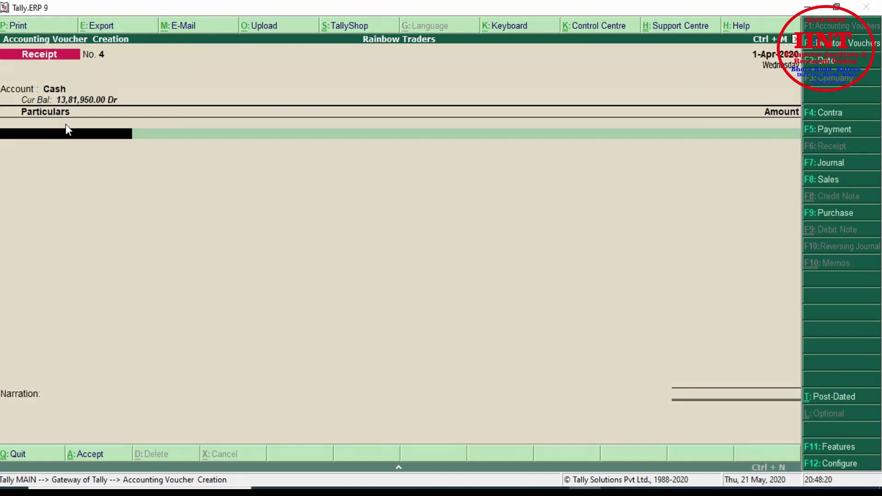
text(Xy)
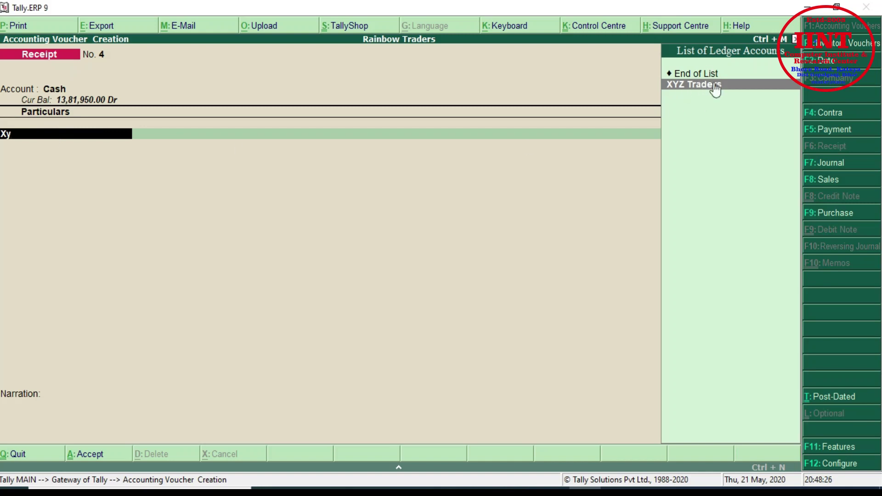
click(745, 87)
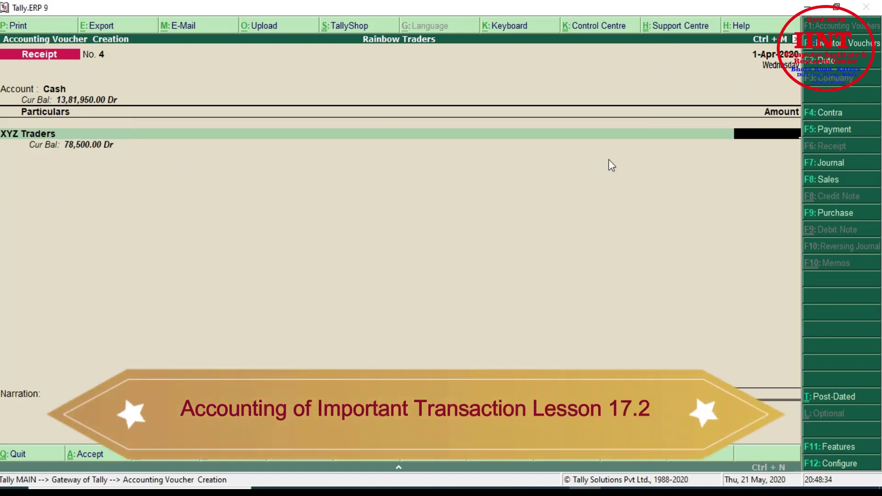
text(78000)
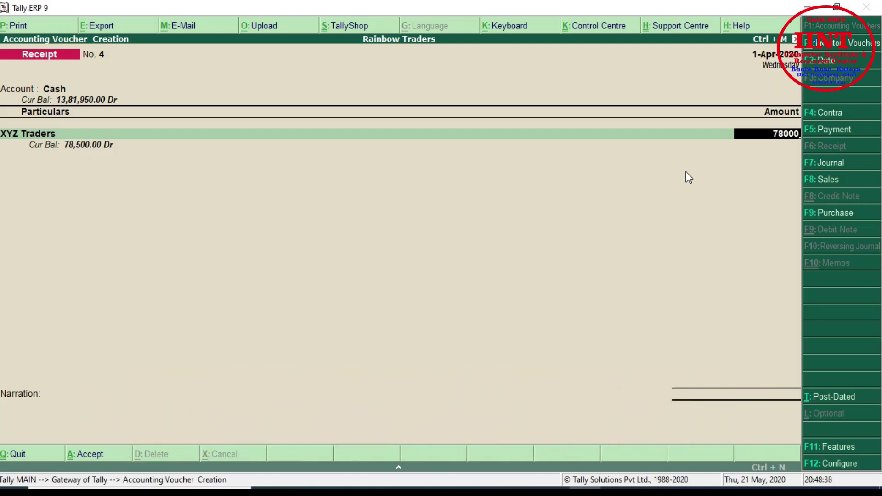
Allocate the XYZ Traders receipt of 78,000 as Agst Ref to pending bill 2 and save the voucher without a narration.
key(Return)
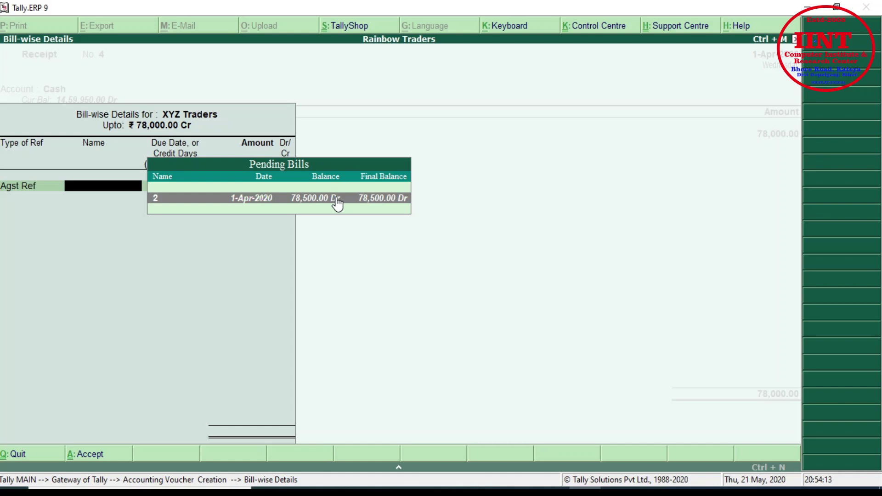
click(337, 199)
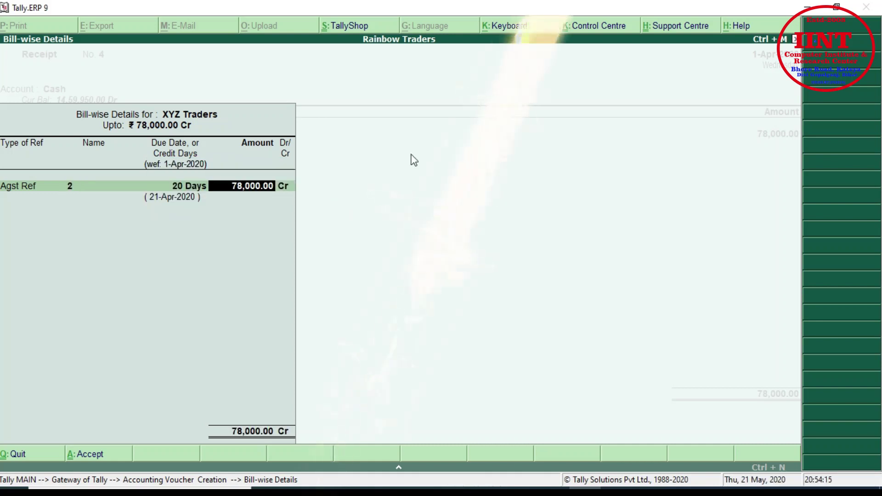
click(289, 186)
click(288, 187)
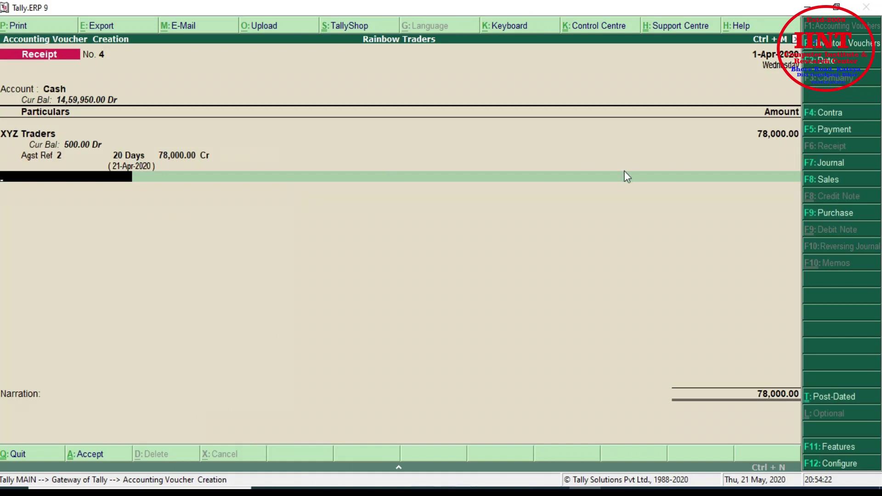
key(Return)
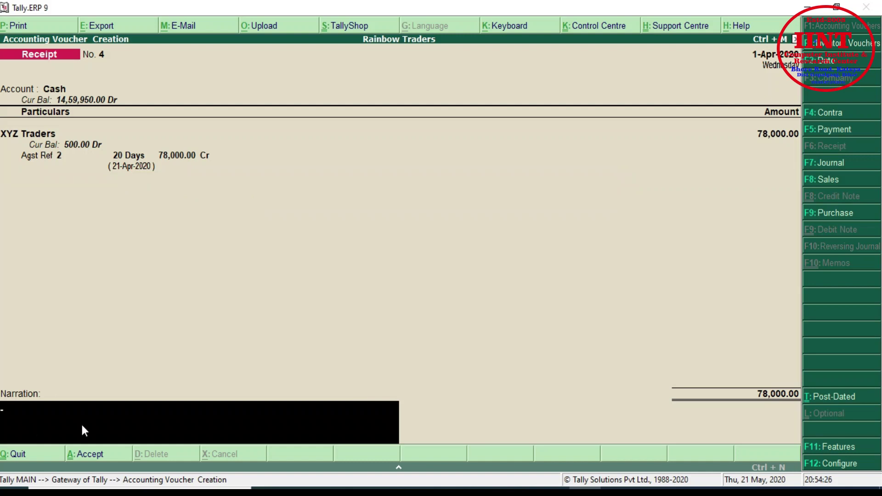
key(ctrl+a)
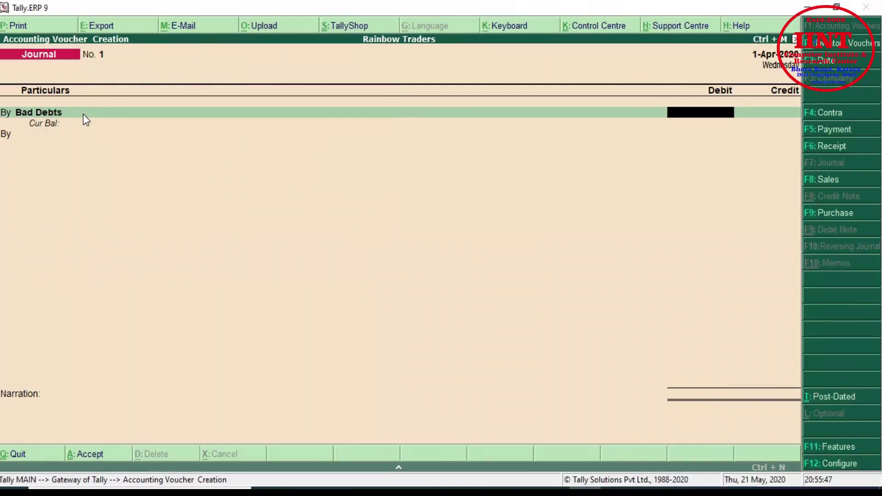
In the journal voucher, debit Bad Debts with 500 and credit XYZ Traders with 500.
text(500)
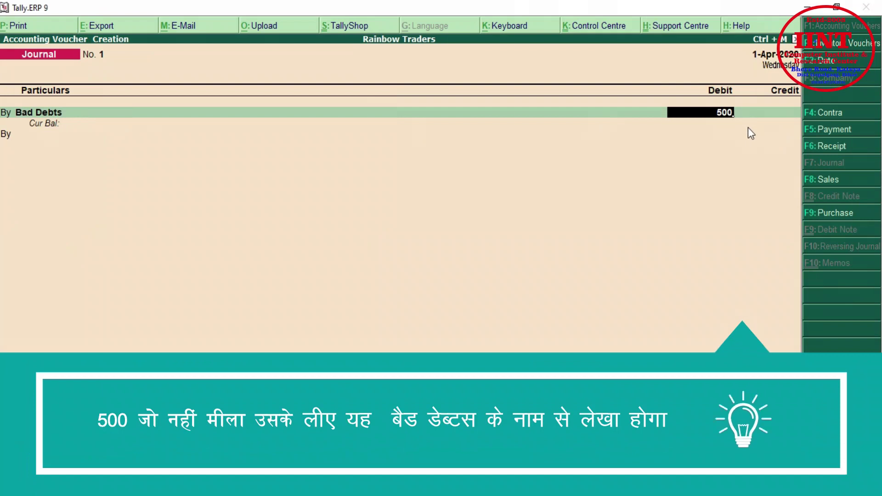
key(Return)
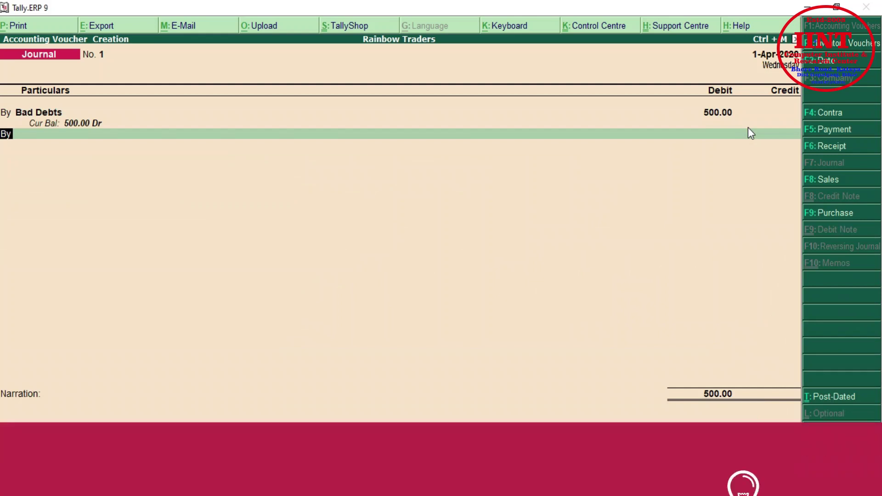
text(to)
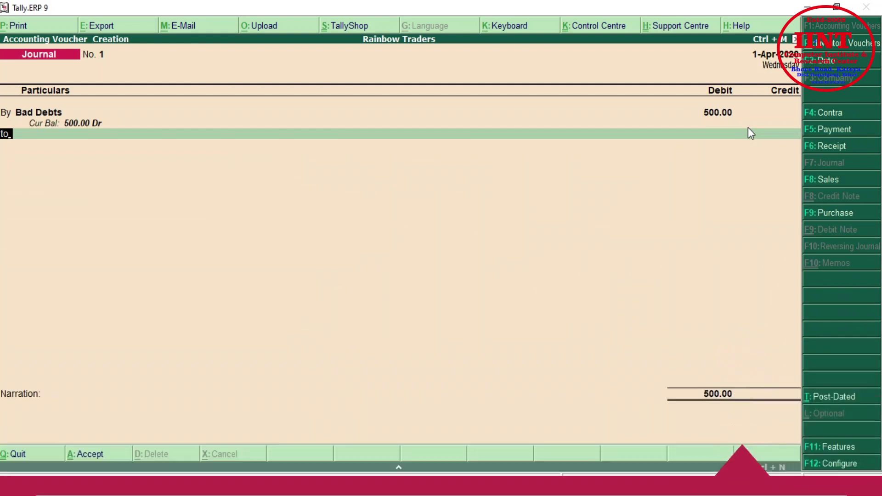
key(Return)
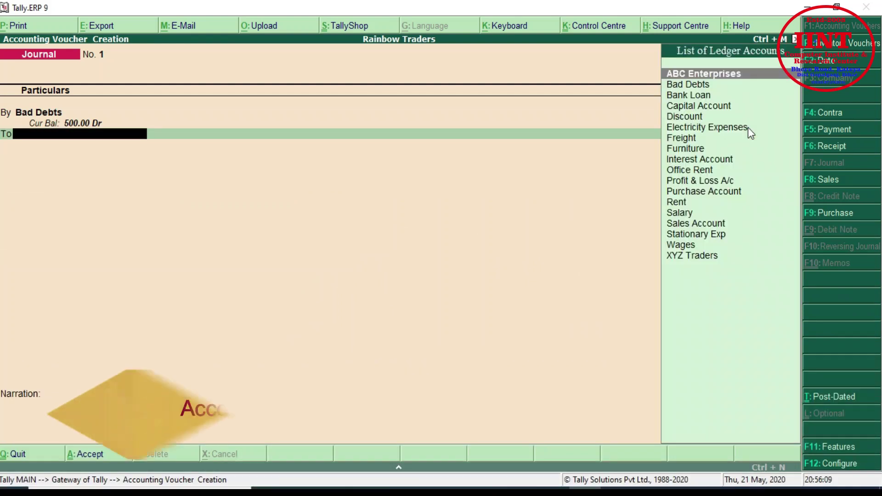
key(Down)
key(Down)
key(Down)
key(Down)
key(Down)
key(Down)
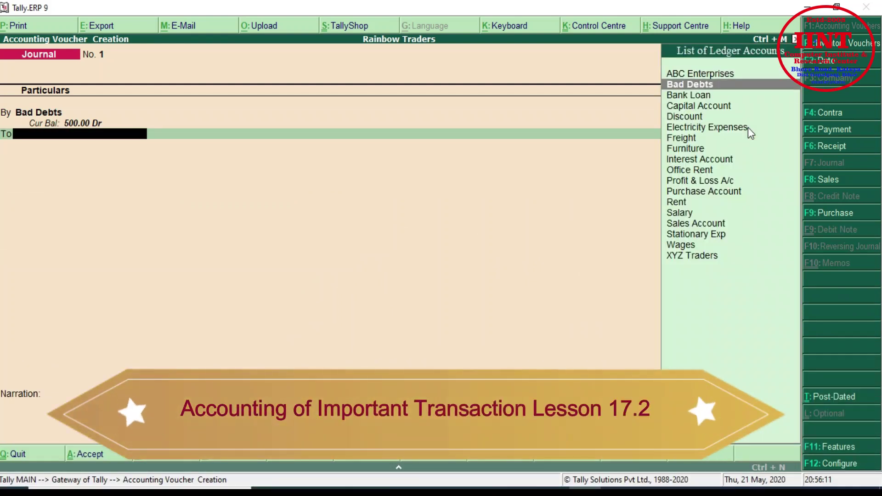
key(Down)
key(Down)
key(Down)
key(Down)
key(Down)
key(Down)
key(Down)
key(Down)
key(Down)
key(Down)
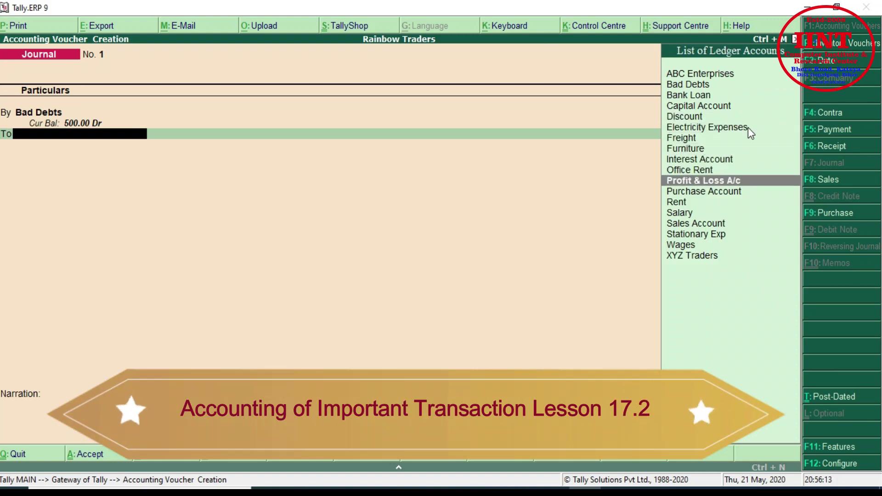
key(Down)
key(Return)
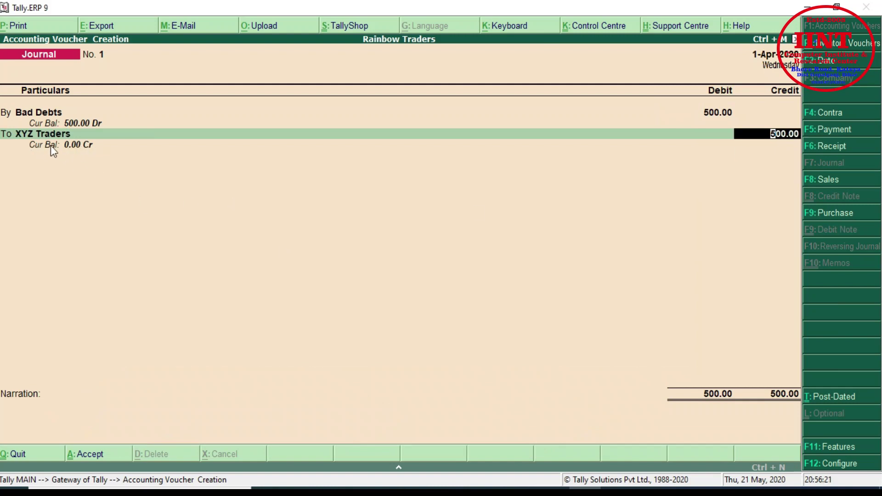
key(Return)
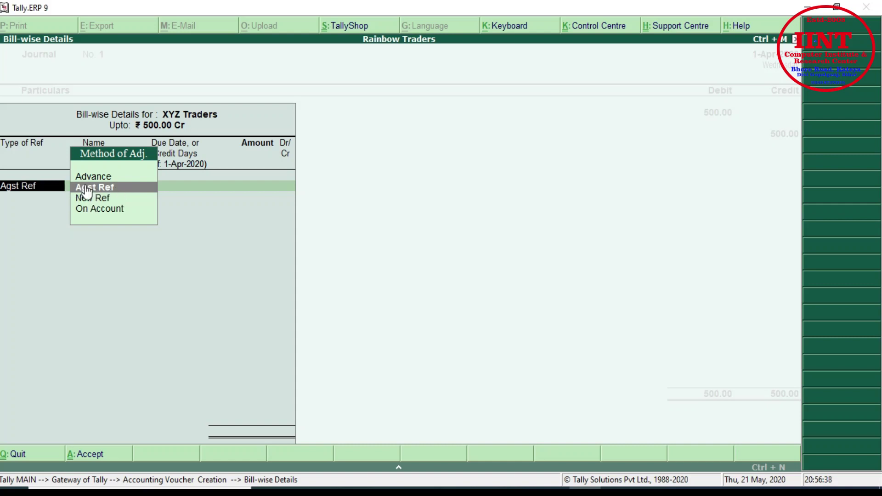
Allocate the XYZ Traders credit of 500 as Agst Ref to pending bill 2 and save the journal voucher.
click(143, 188)
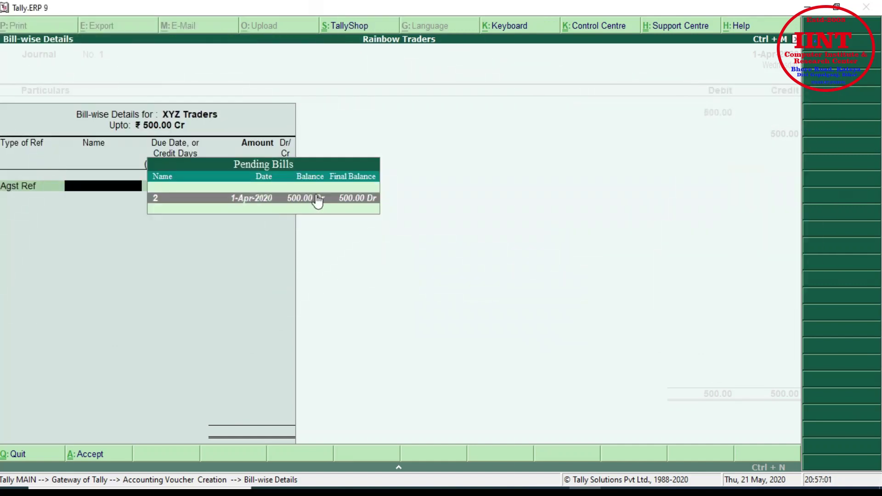
click(317, 198)
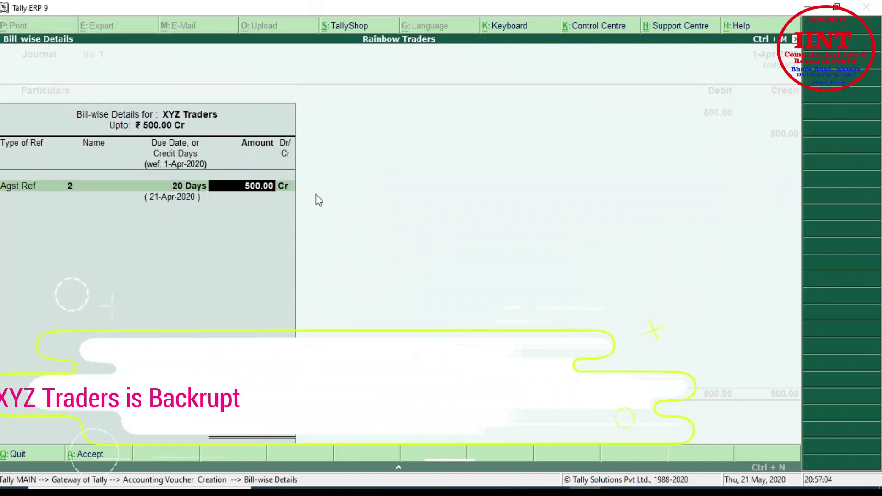
key(Return)
key(Return)
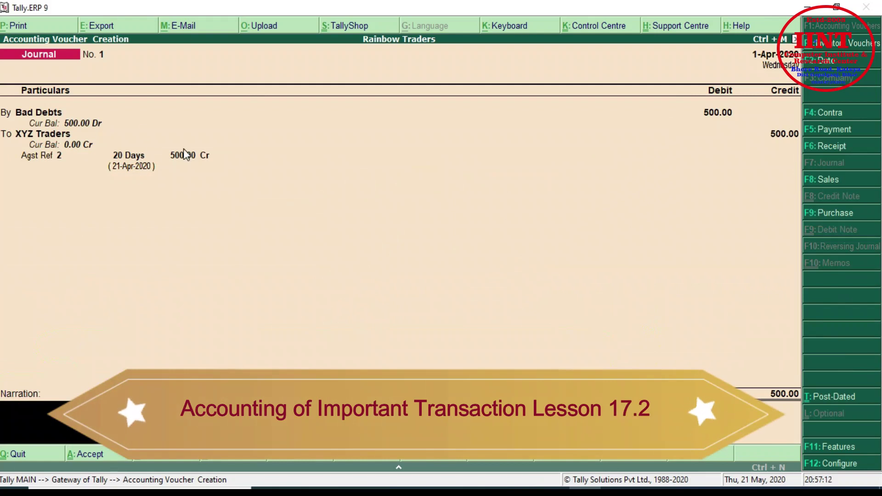
key(ctrl+a)
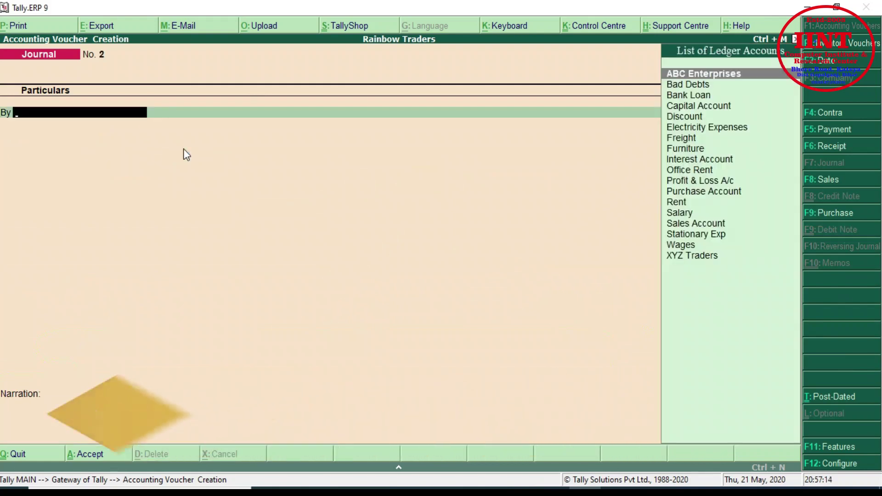
Leave voucher entry and check the outstanding Bills Receivable report for remaining bills, then return to the Gateway of Tally.
key(Escape)
key(Down)
key(Return)
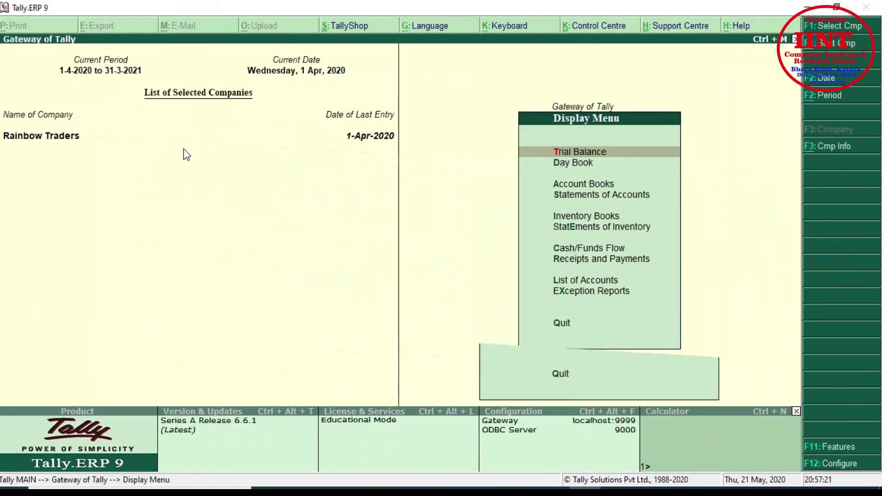
key(Down)
key(Down)
key(Down)
key(Return)
key(Return)
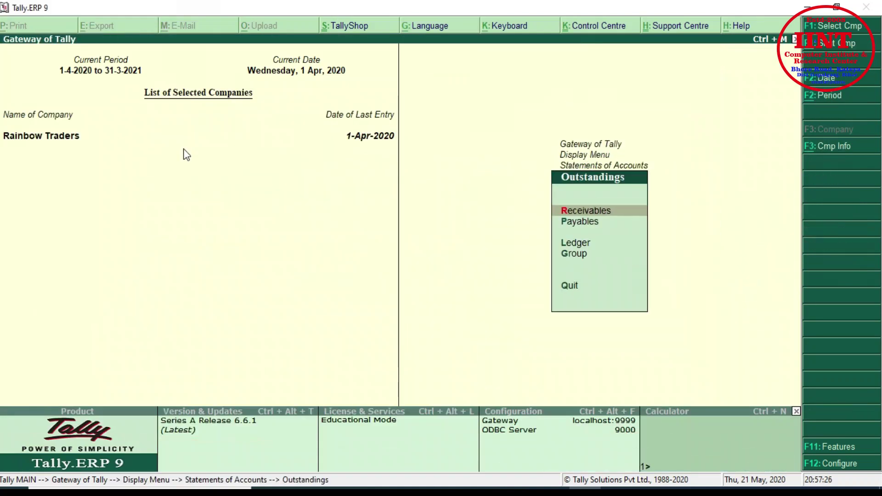
key(Return)
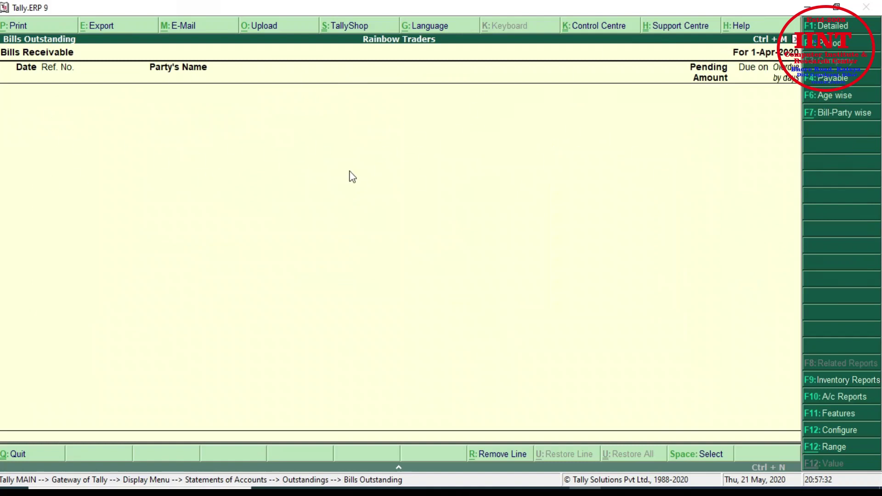
key(Escape)
key(Escape)
key(Escape)
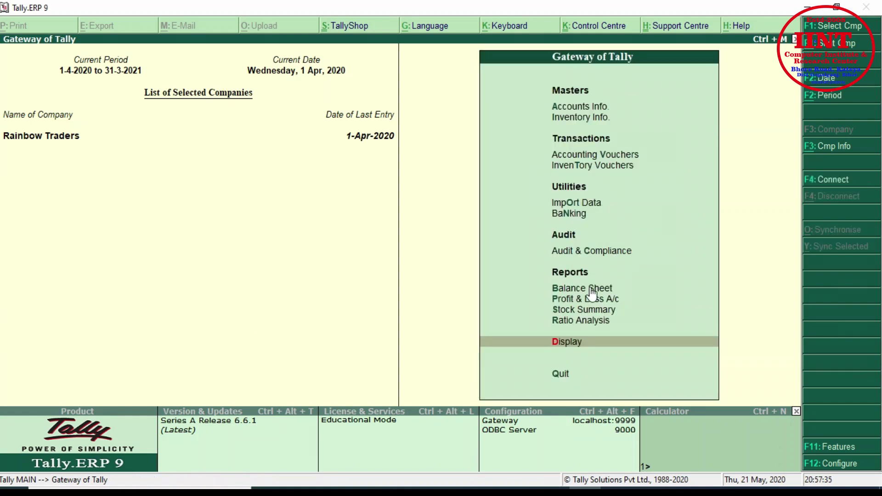
Open the Balance Sheet and drill down through Current Assets into the Sundry Debtors group.
click(588, 288)
double_click(441, 118)
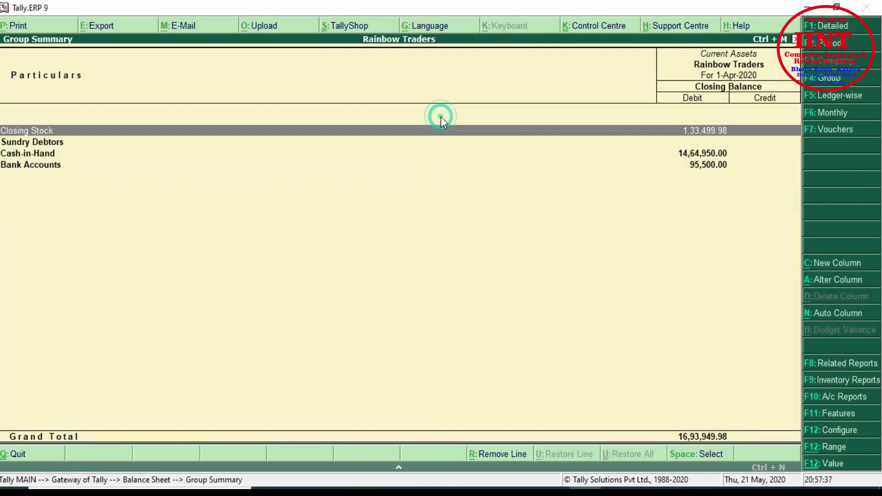
double_click(60, 144)
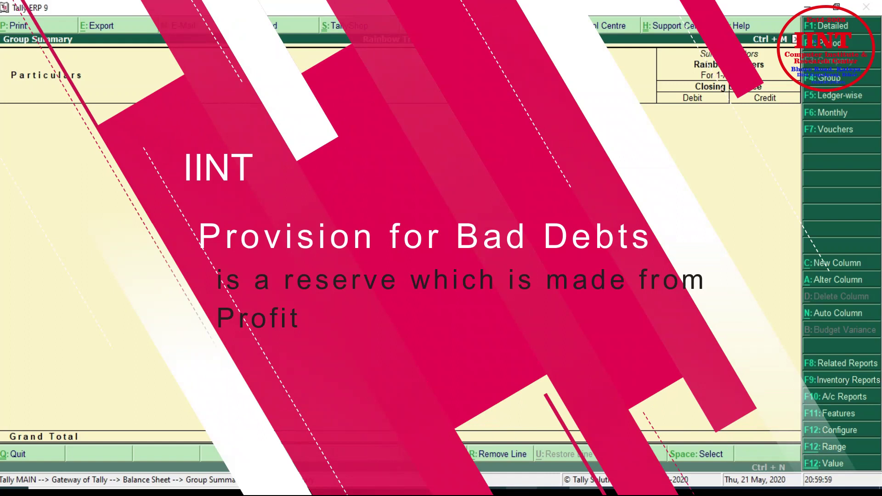
Start creating a single ledger and name it Provision for Bad Debts.
mouse_move(614, 493)
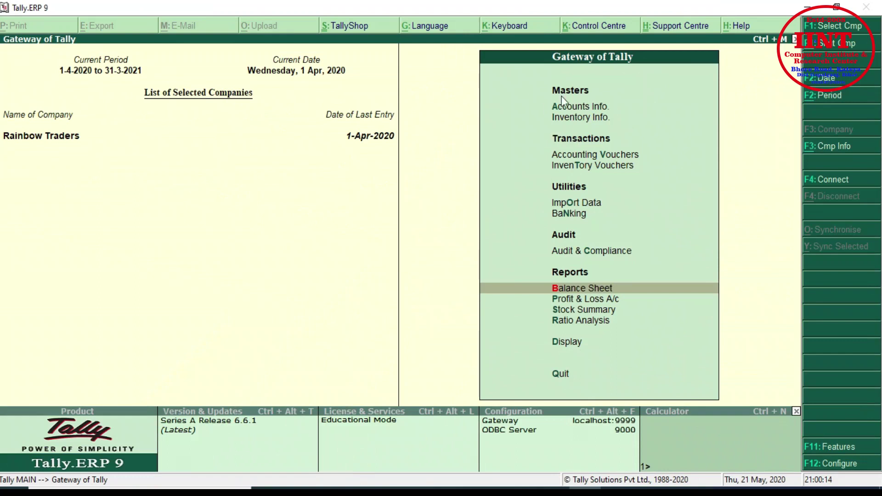
click(575, 106)
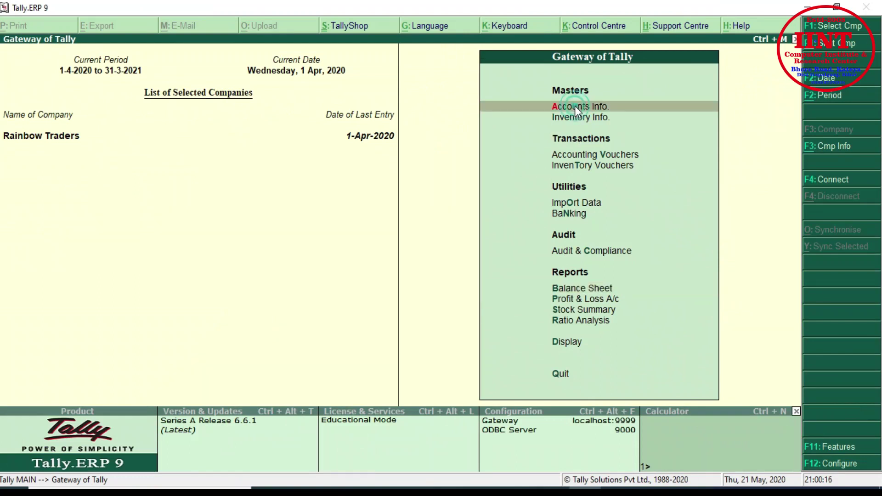
click(575, 111)
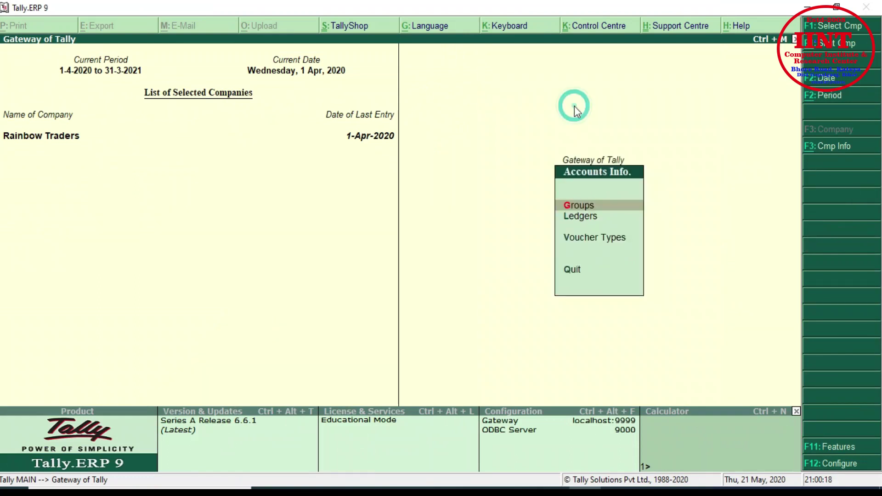
click(583, 215)
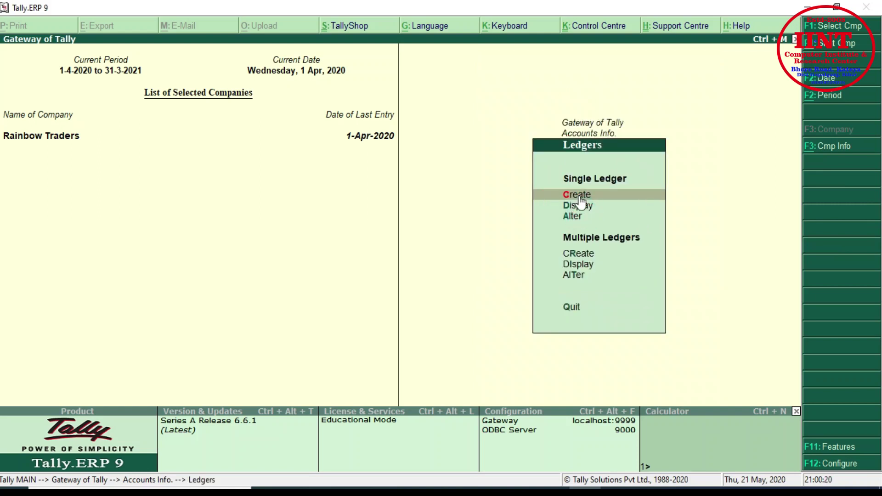
click(579, 195)
text(Provisio)
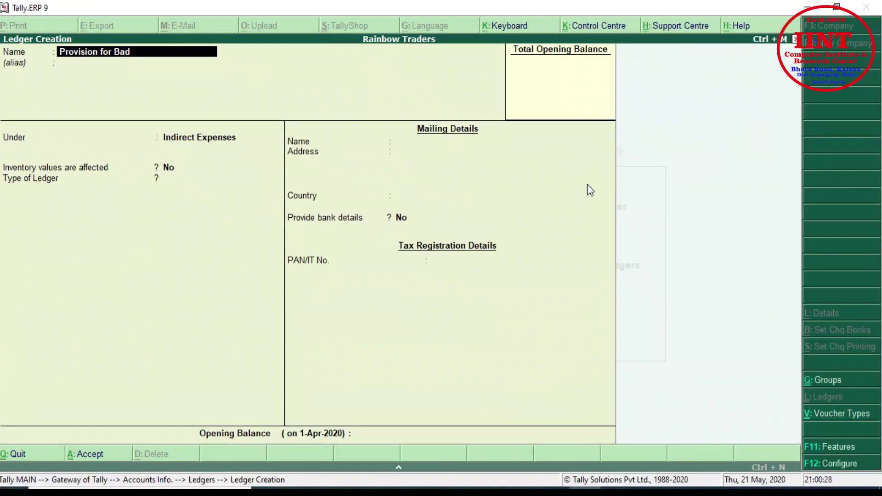
text(Debts)
key(Return)
key(Return)
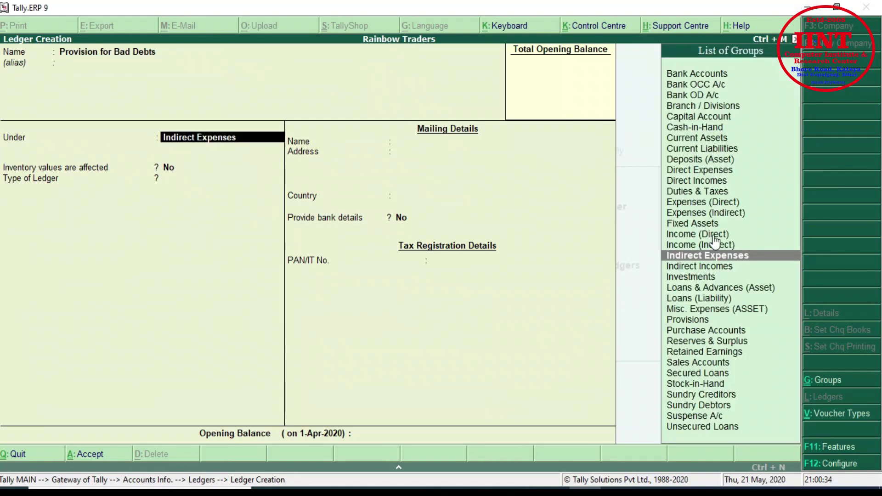
Place the new ledger under the Provisions group, save it and leave ledger creation.
text(Cu)
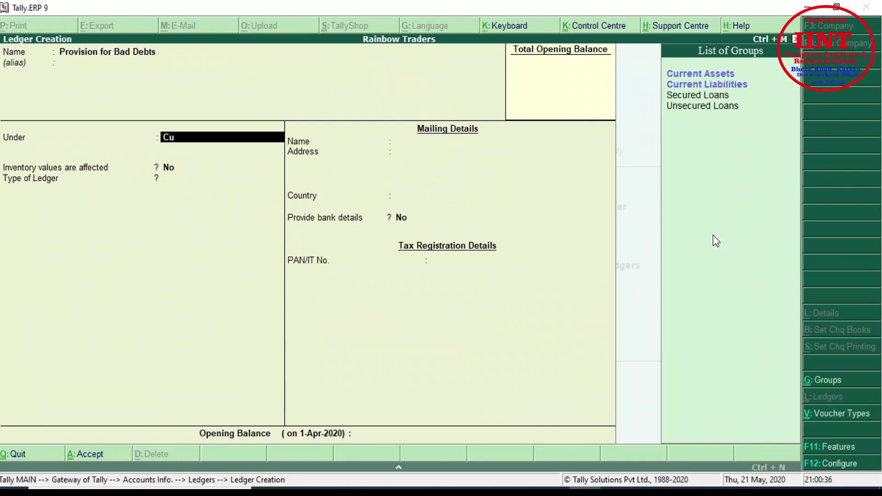
key(BackSpace)
key(BackSpace)
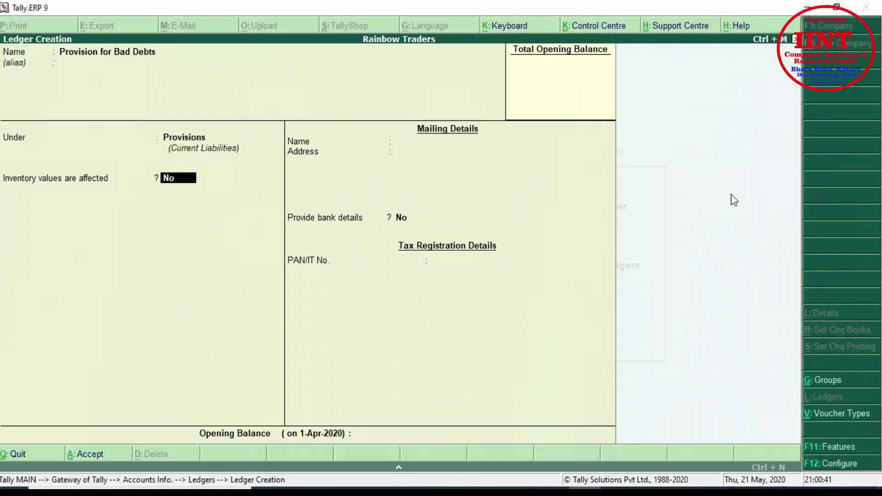
key(ctrl+a)
key(Escape)
key(Return)
key(Escape)
key(Escape)
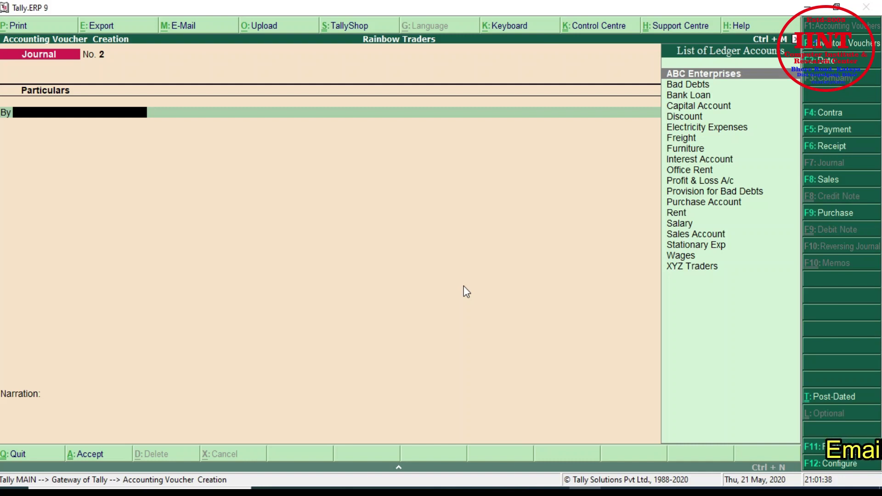
In the journal voucher, debit Profit & Loss A/c with 800.
text(P)
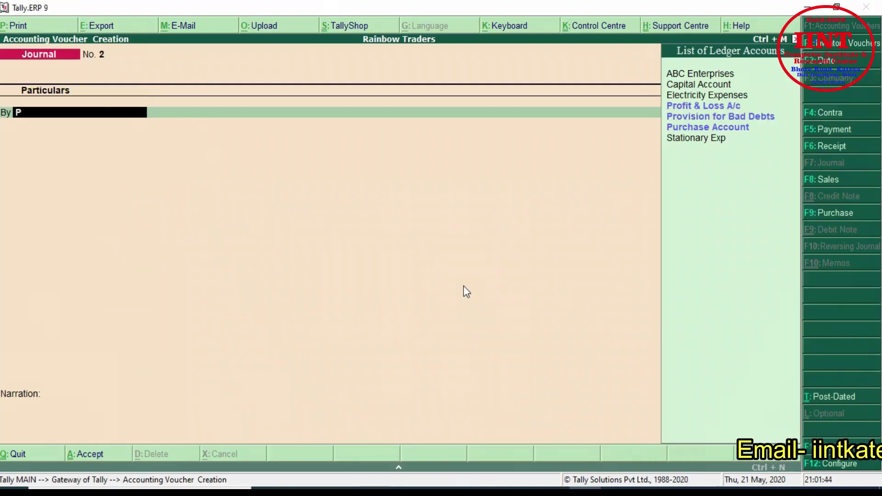
key(Down)
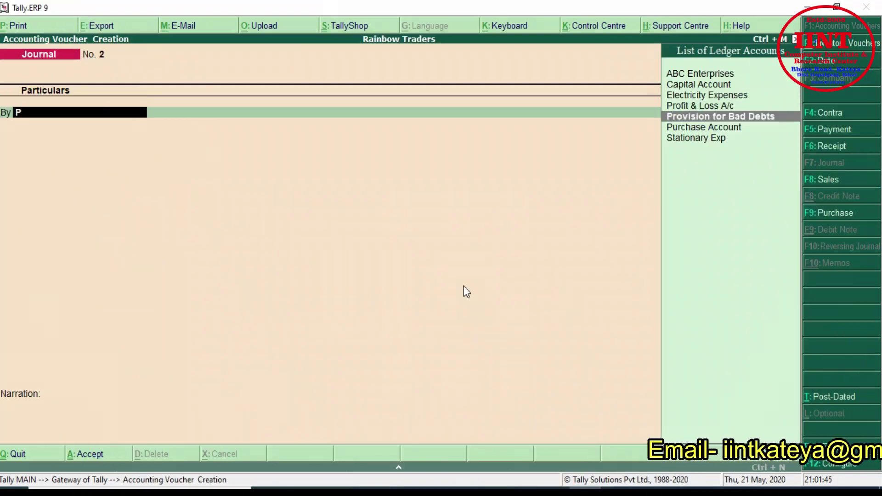
key(Up)
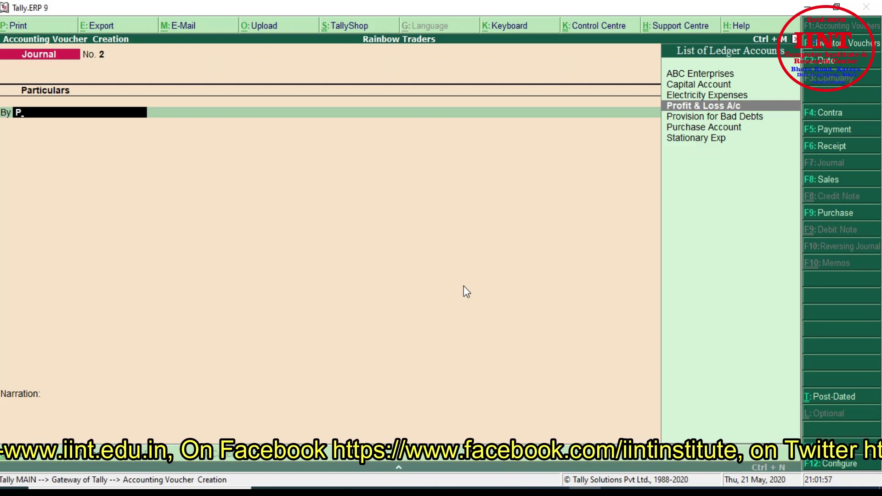
key(Return)
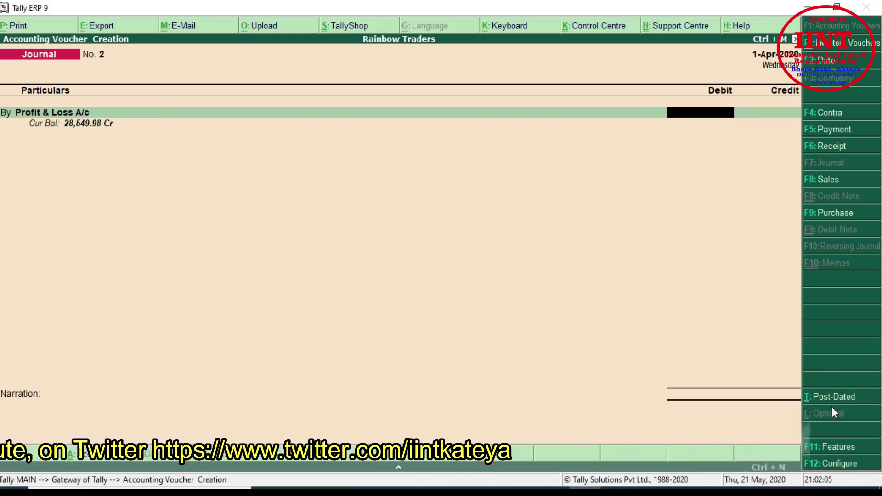
text(800)
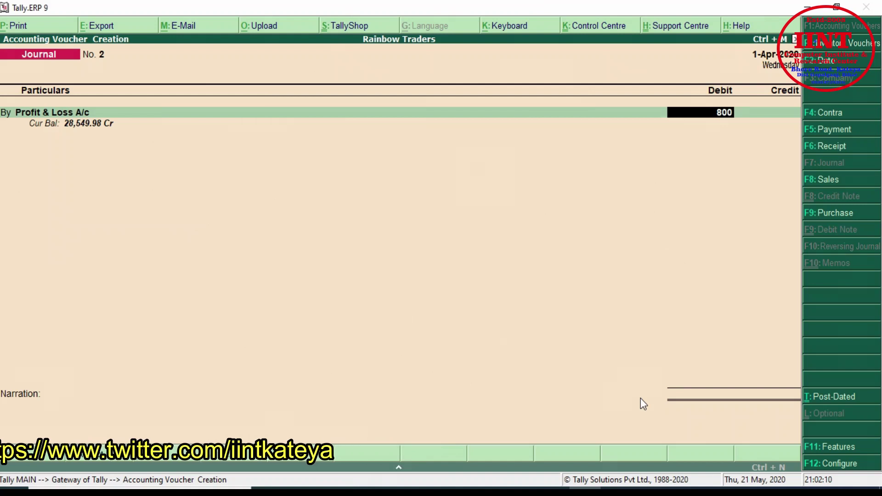
key(Return)
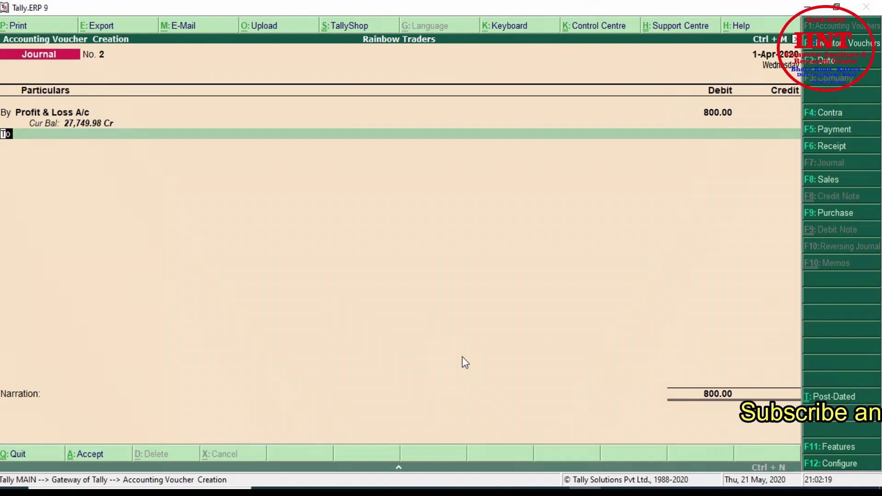
Credit Provision for Bad Debts with 800, save the journal voucher and return to the Gateway of Tally.
key(Return)
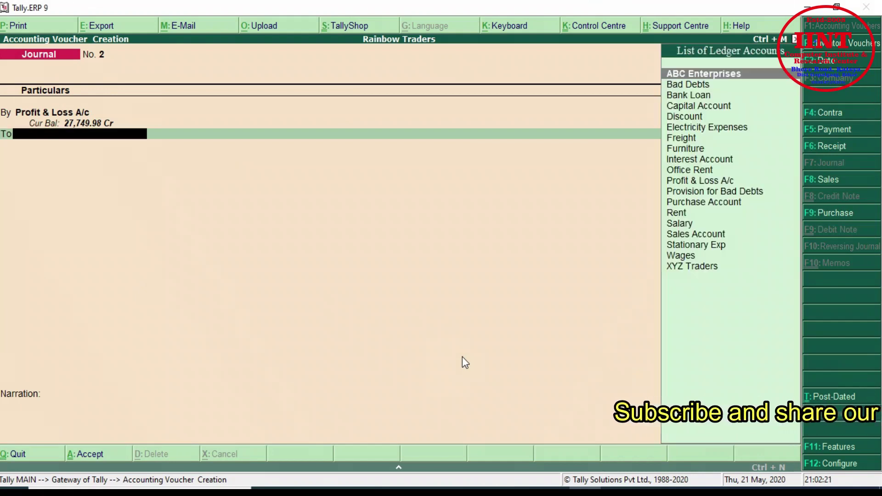
text(P)
key(Down)
key(Return)
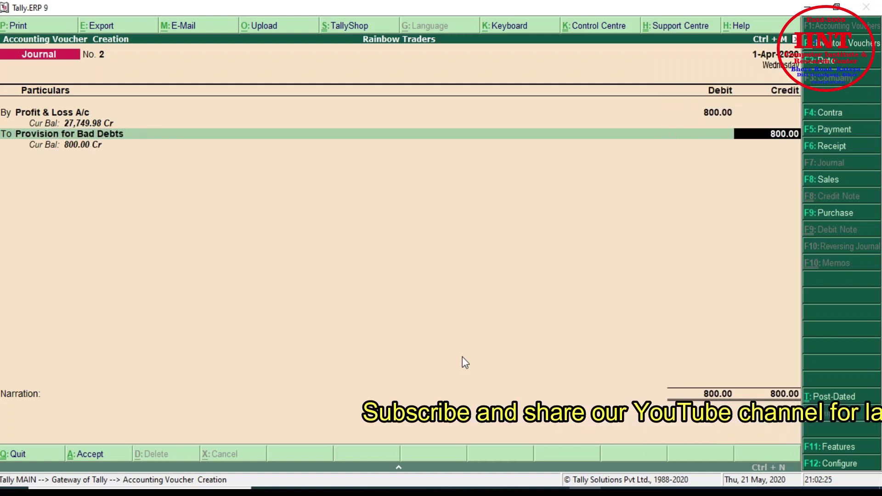
key(Return)
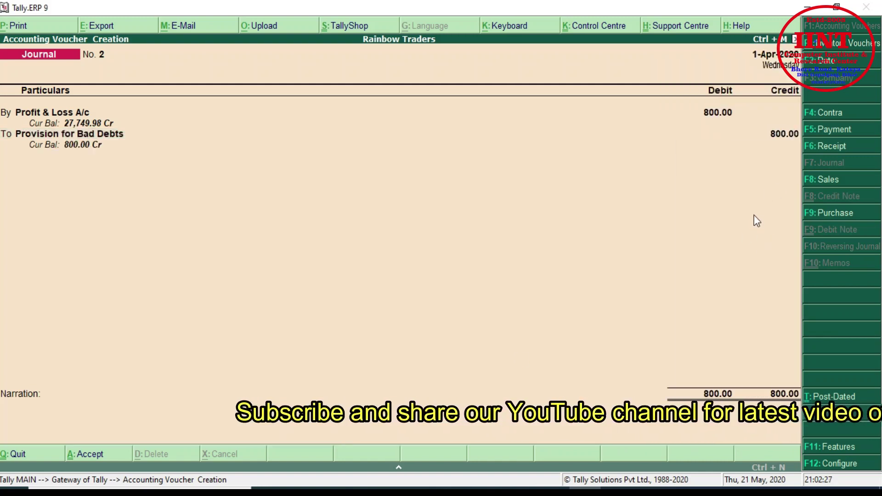
key(Return)
key(Return)
key(Escape)
key(Return)
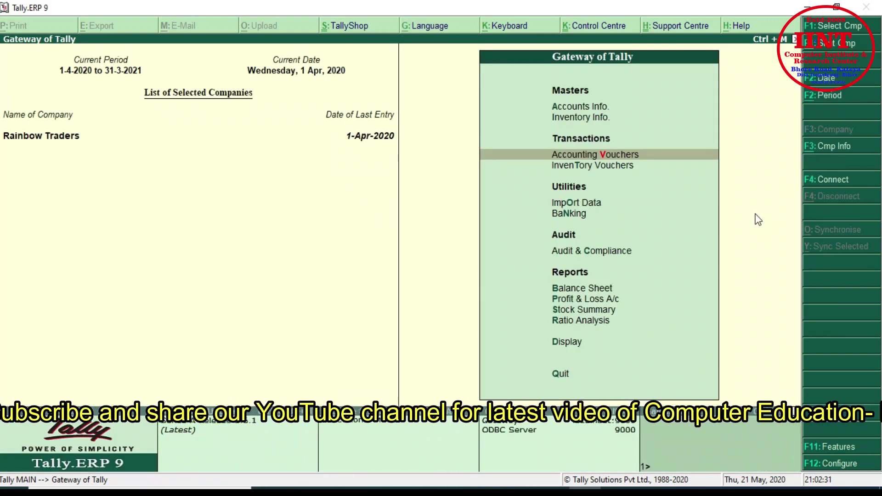
Open the Balance Sheet and drill down through Current Liabilities into the Provisions group to check the bad debts provision.
key(Down)
key(Down)
key(Down)
key(Down)
key(Down)
key(Down)
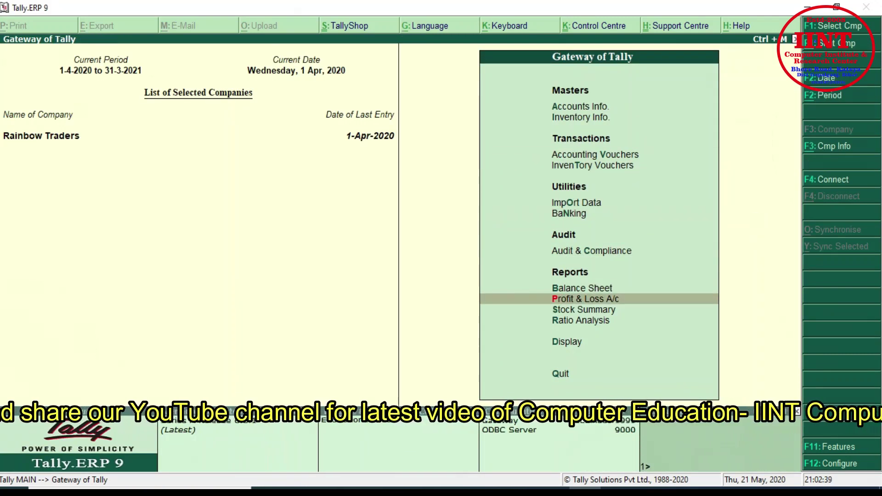
key(b)
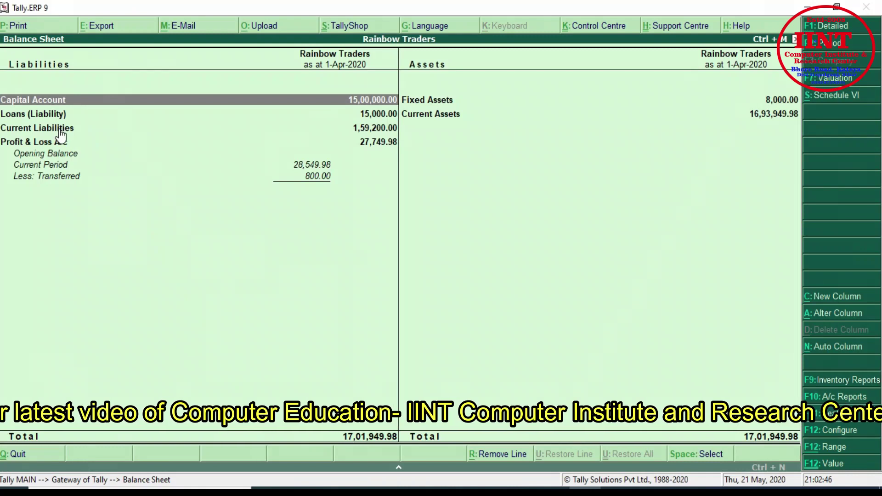
double_click(59, 128)
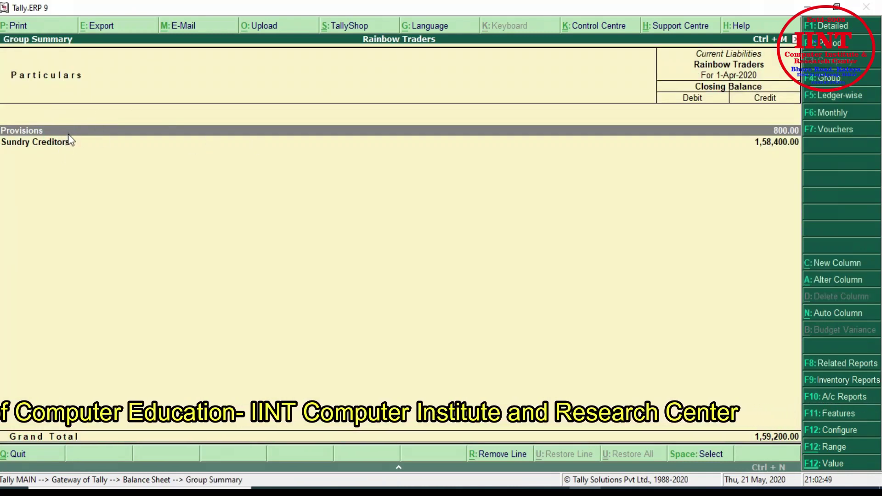
double_click(69, 134)
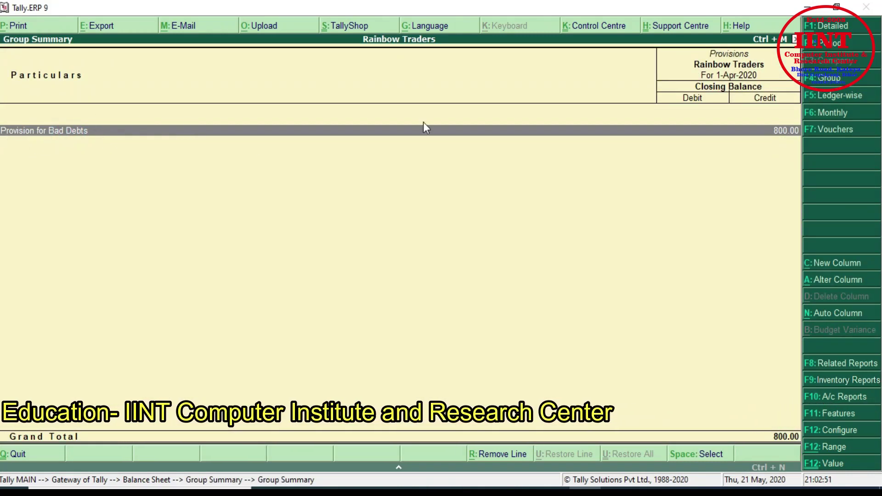
key(Escape)
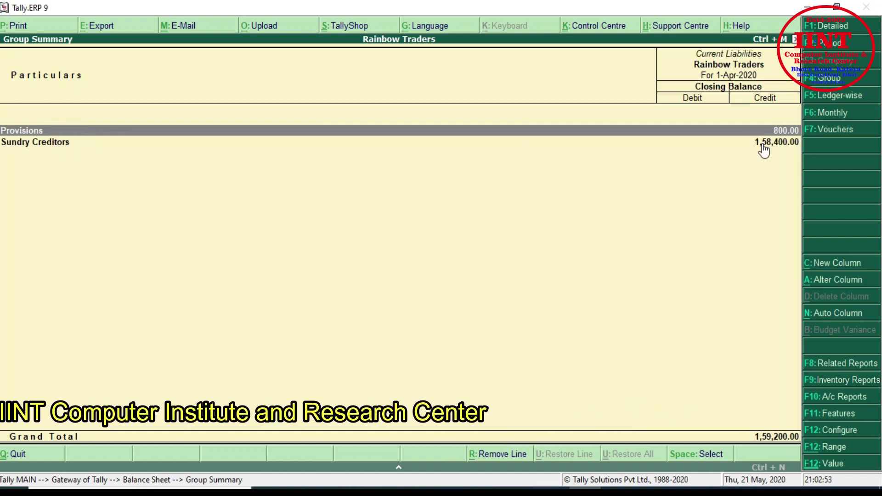
key(Escape)
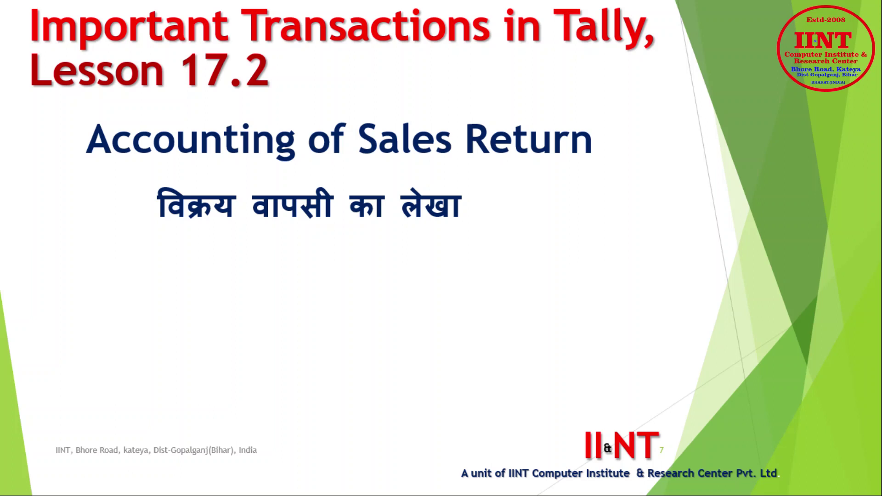
key(Right)
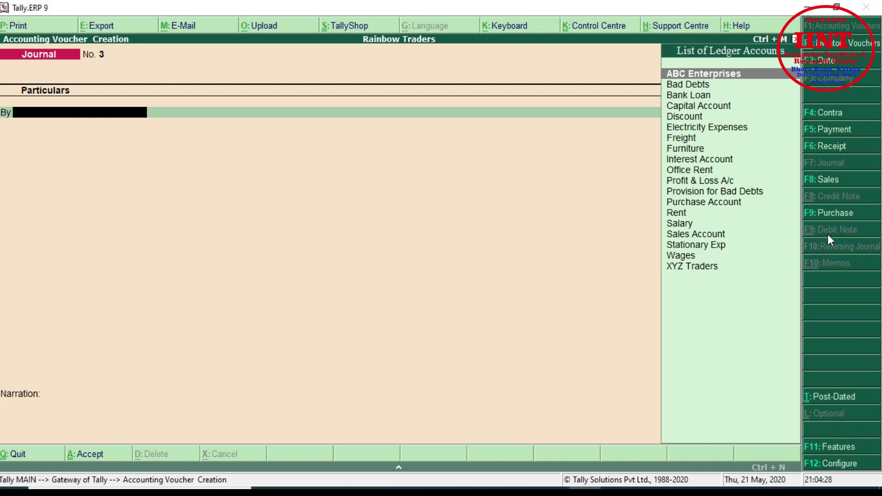
In the accounting features, enable debit and credit notes and recording both in invoice mode, then save the settings.
key(F11)
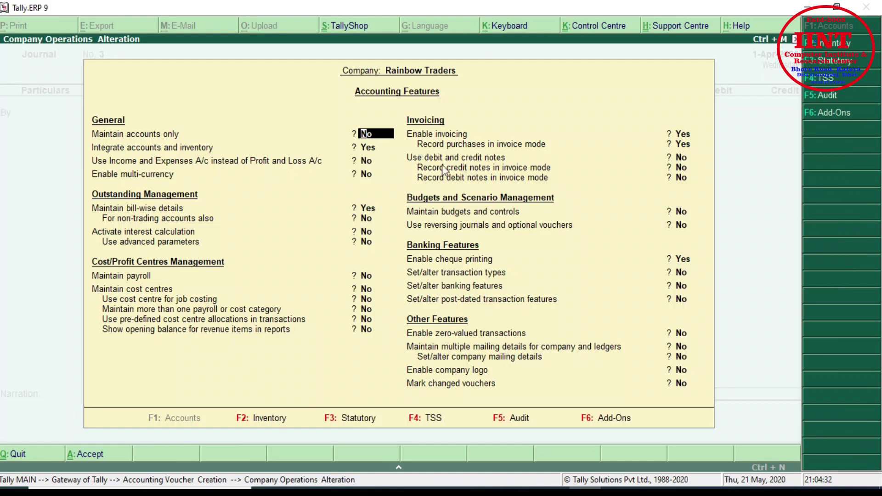
click(678, 162)
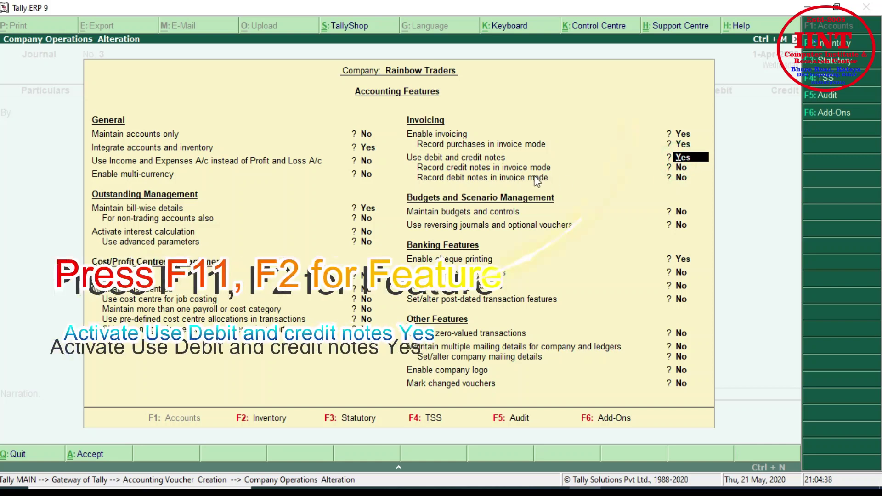
click(682, 169)
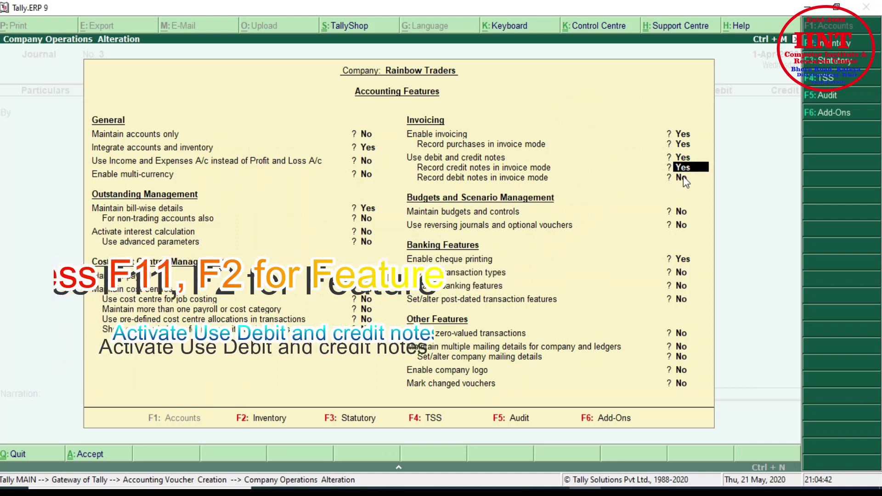
click(683, 178)
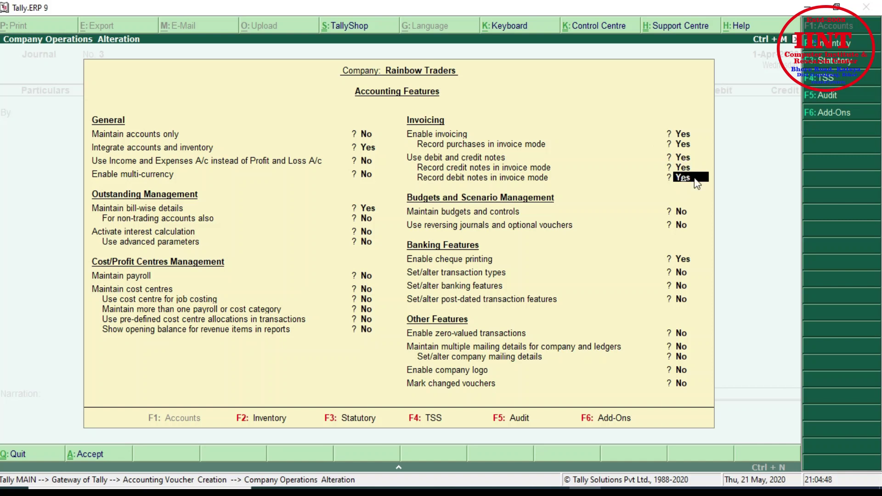
key(ctrl+a)
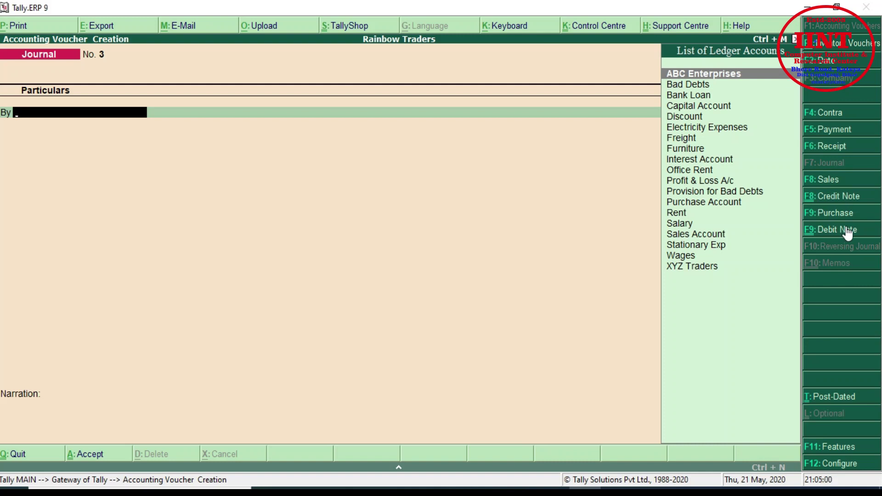
Start a credit note, switch it to invoice mode and choose XYZ Traders as the party account.
click(845, 199)
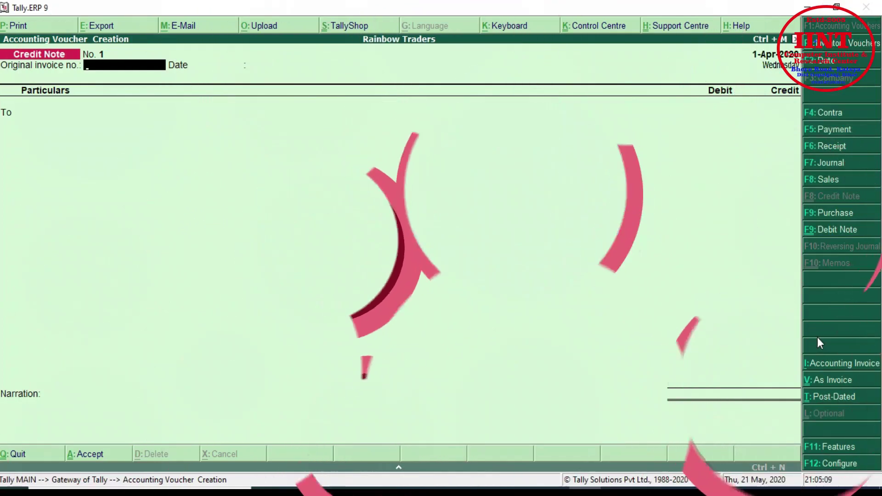
click(856, 385)
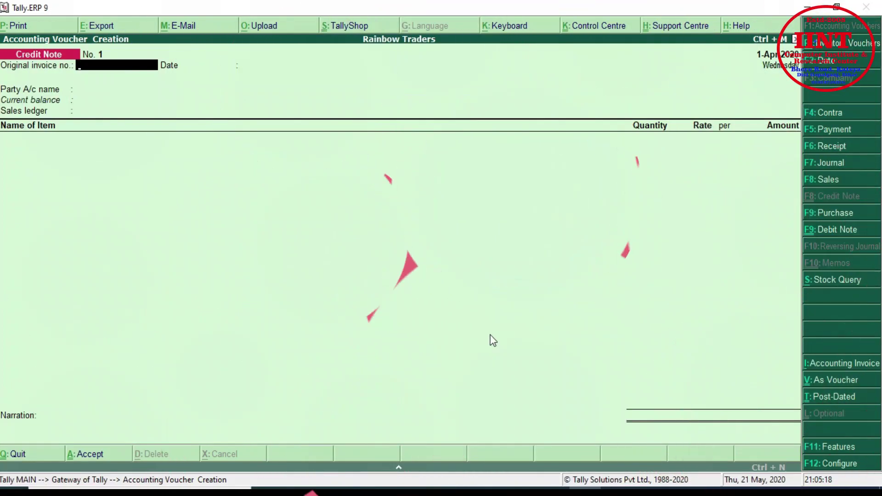
key(Return)
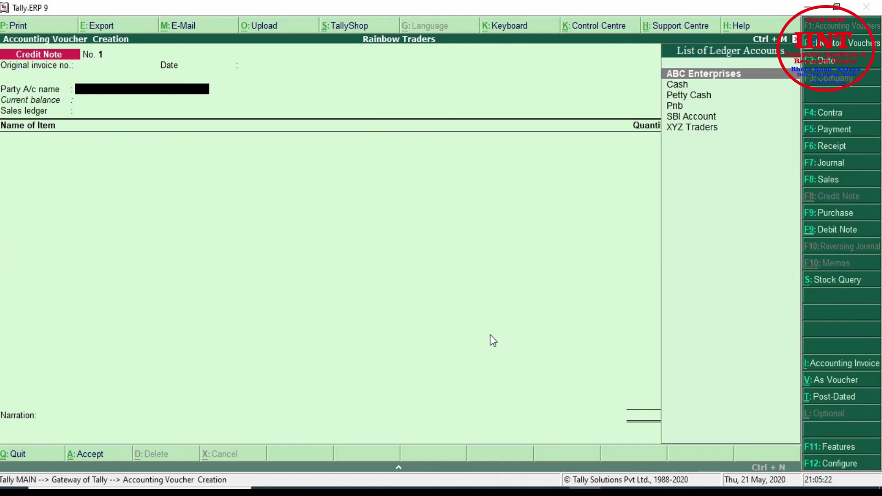
key(Down)
key(Down)
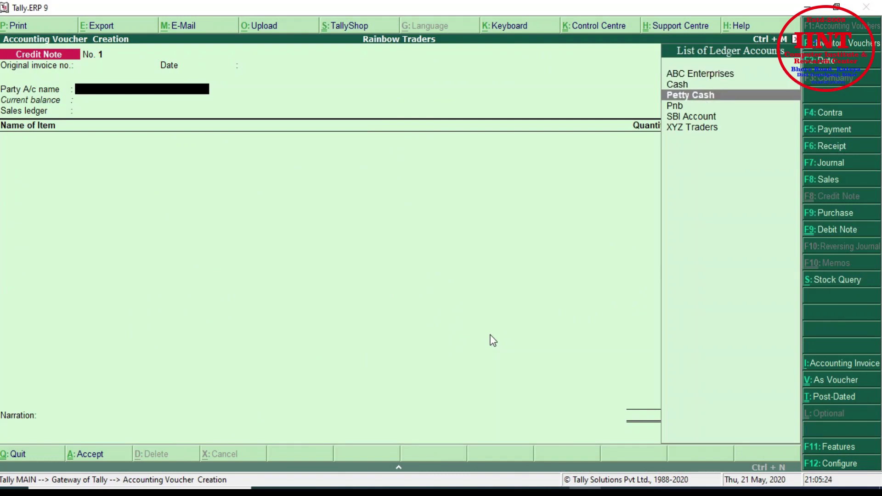
key(Down)
key(Down)
key(Down)
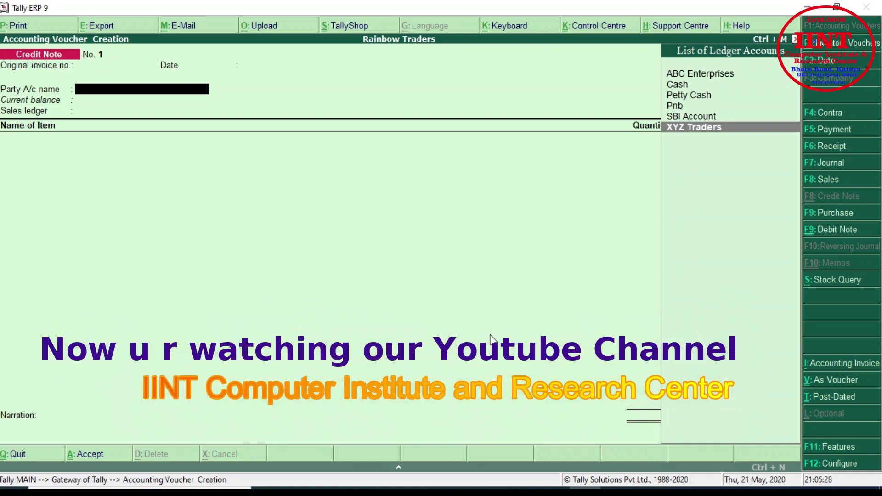
key(Return)
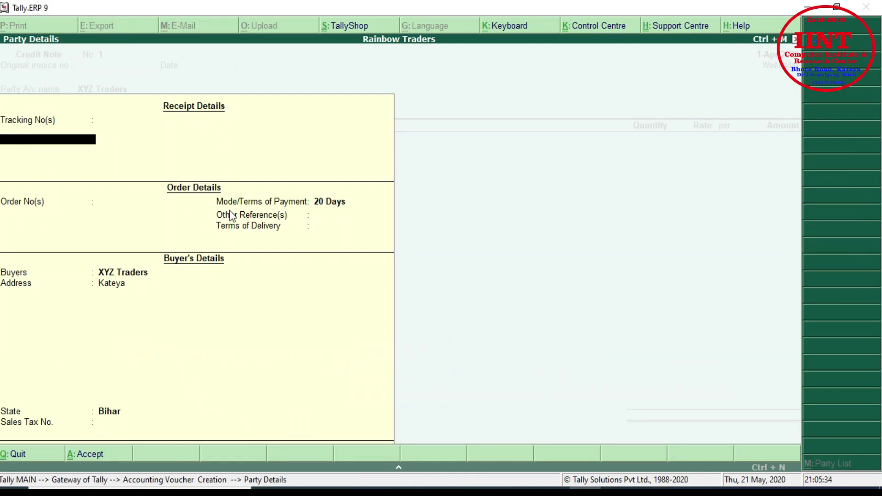
Accept the receipt, order and buyer details of XYZ Traders unchanged.
key(Return)
key(Return)
key(Return)
key(Return)
key(Return)
key(Return)
key(Return)
key(Return)
key(Return)
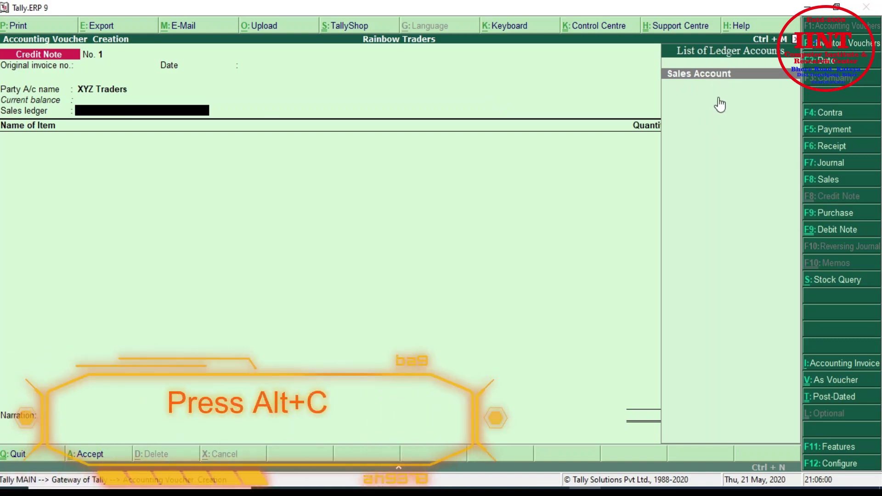
Create a Sales Return ledger under Sales Accounts with inventory values affected and ledger type Not Applicable, and use it as the sales ledger.
key(alt+c)
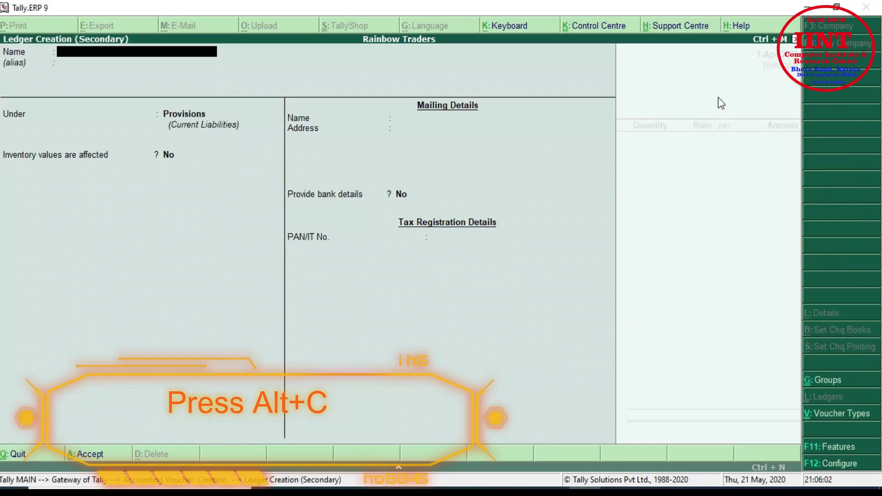
text(Sales)
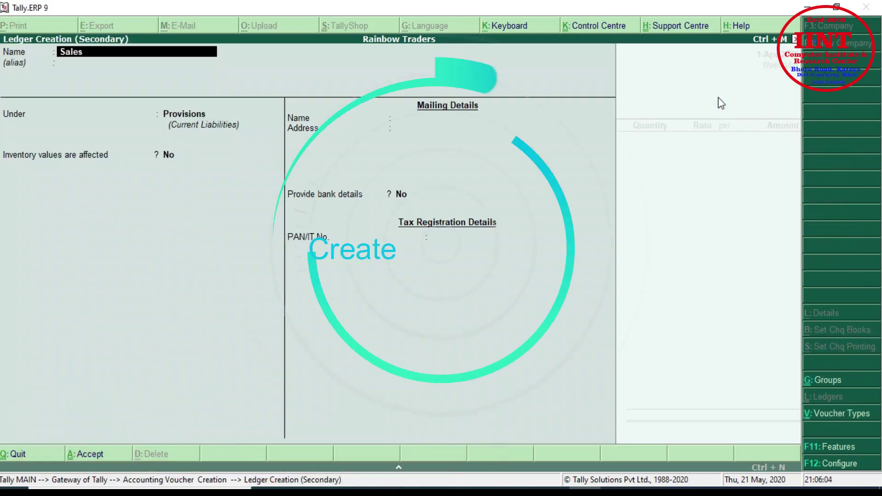
text( Return)
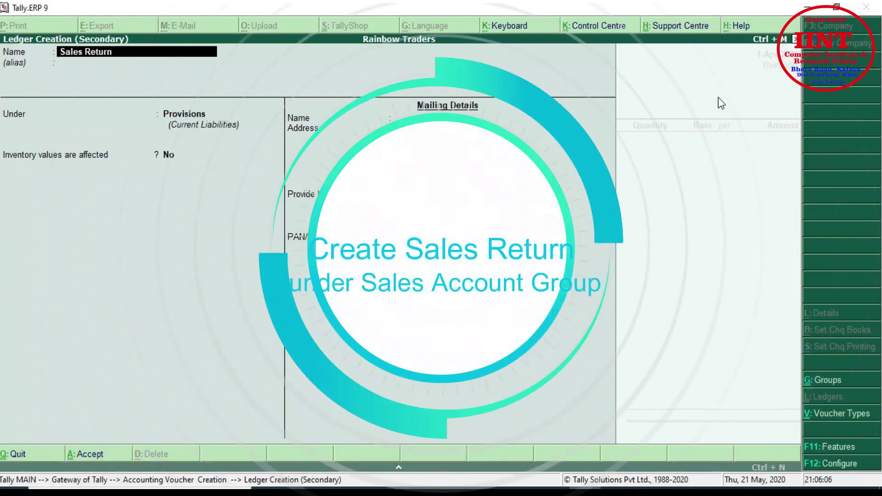
key(Return)
key(Return)
text(S)
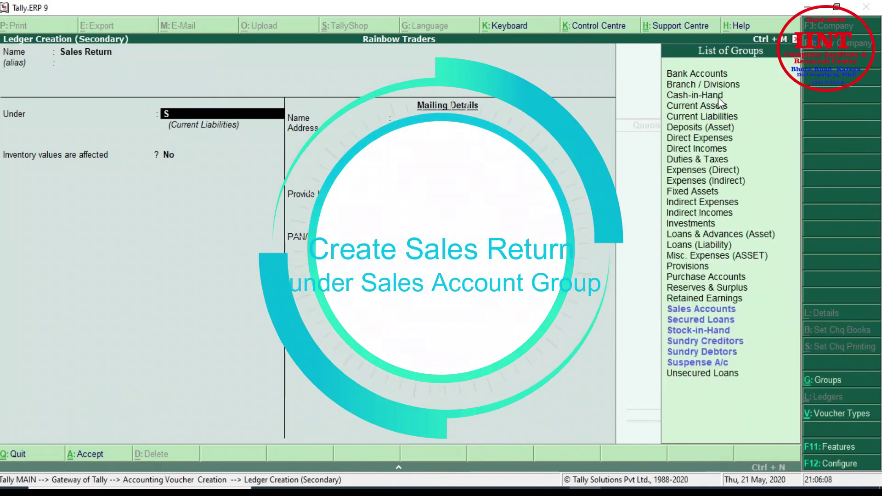
text(ale)
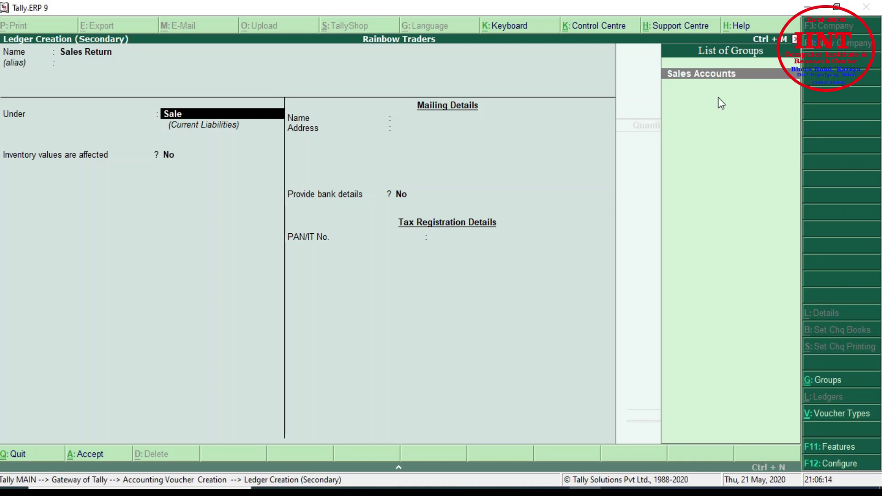
key(Return)
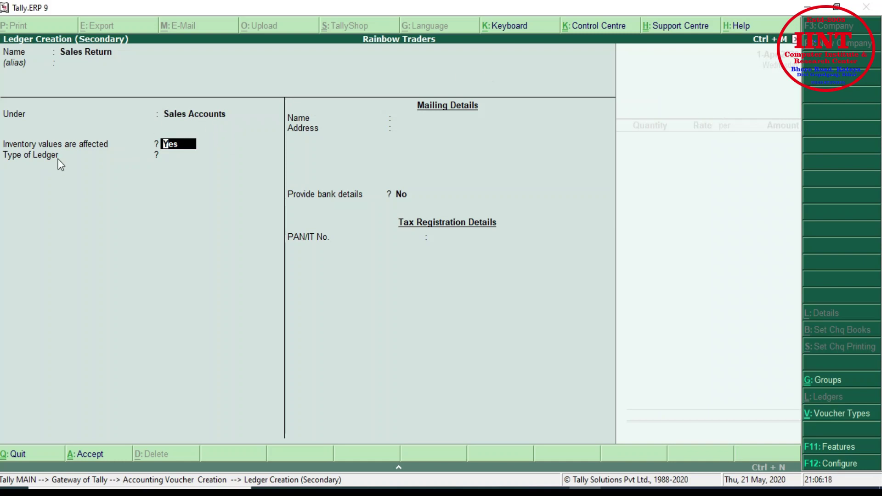
key(Return)
key(Return)
key(Return)
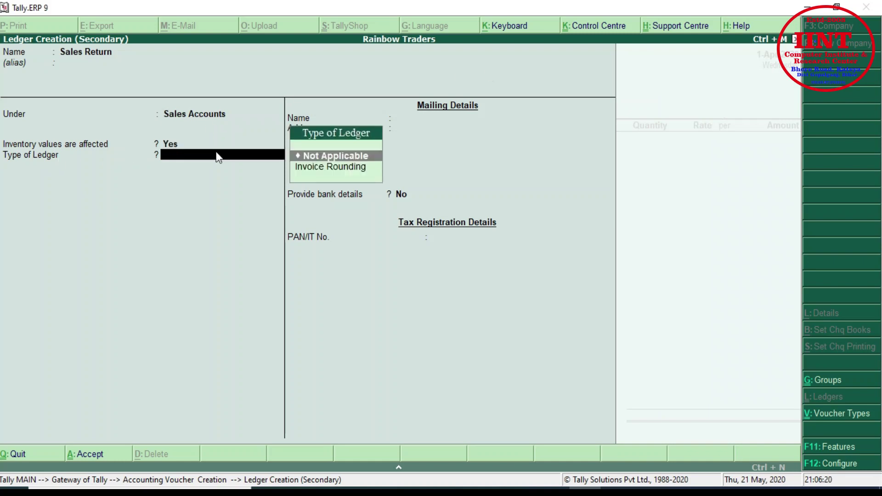
key(Return)
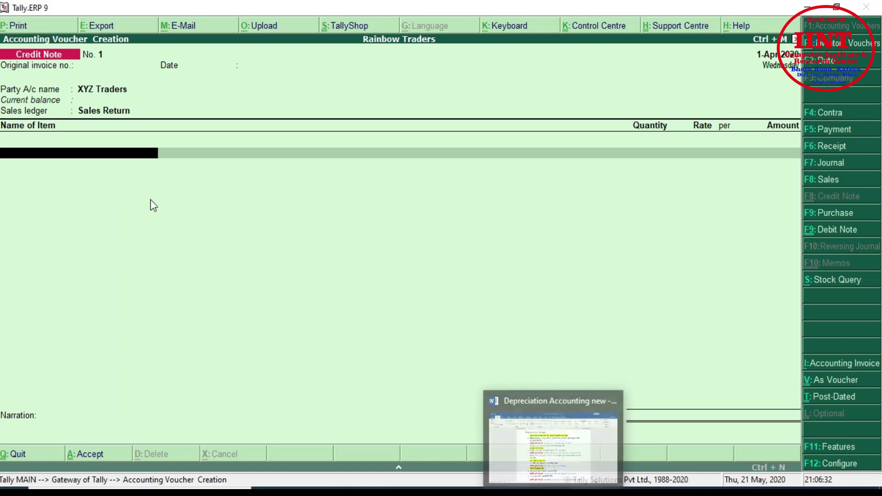
Add 1 gatta of Lux at a rate of 780 per gatta to the credit note.
text(Lu)
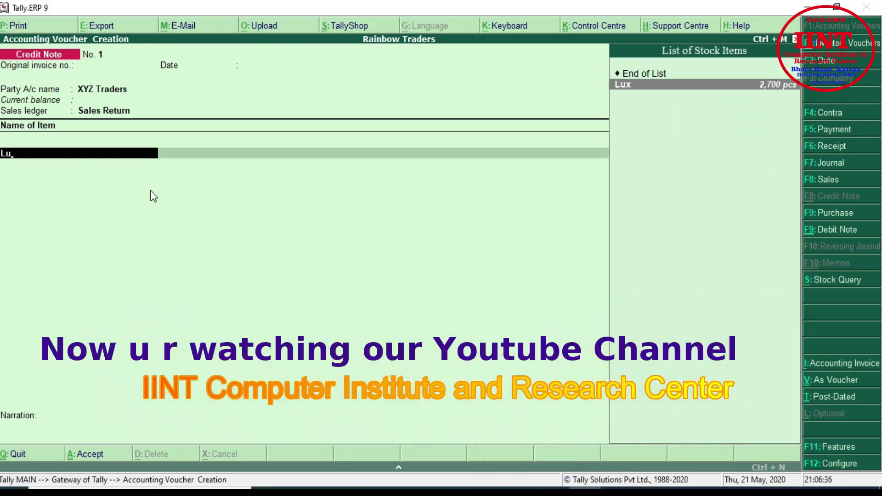
key(Return)
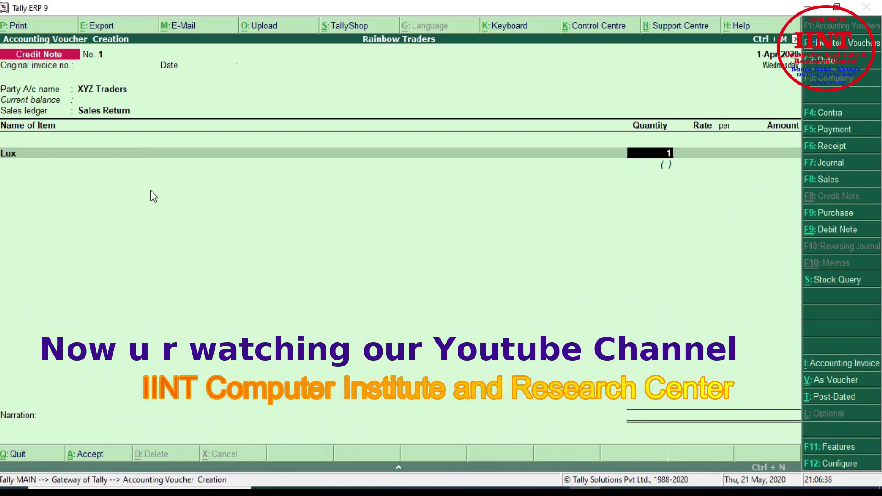
text(1 gatt)
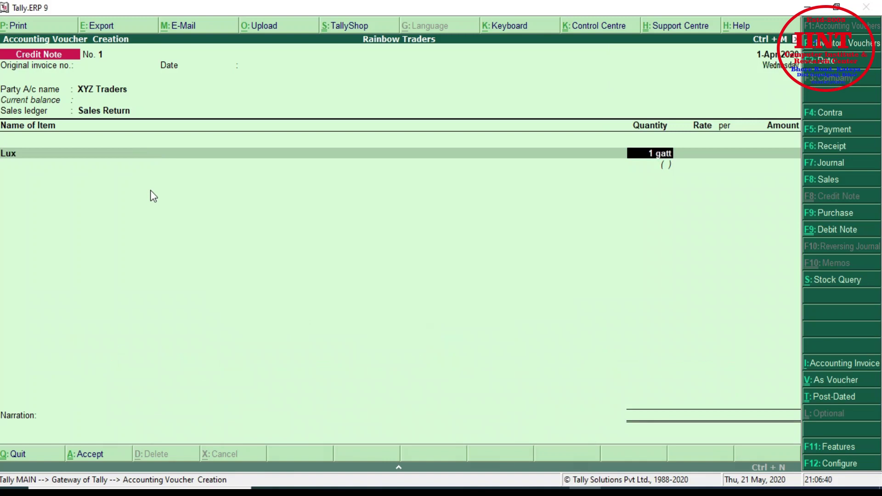
key(Return)
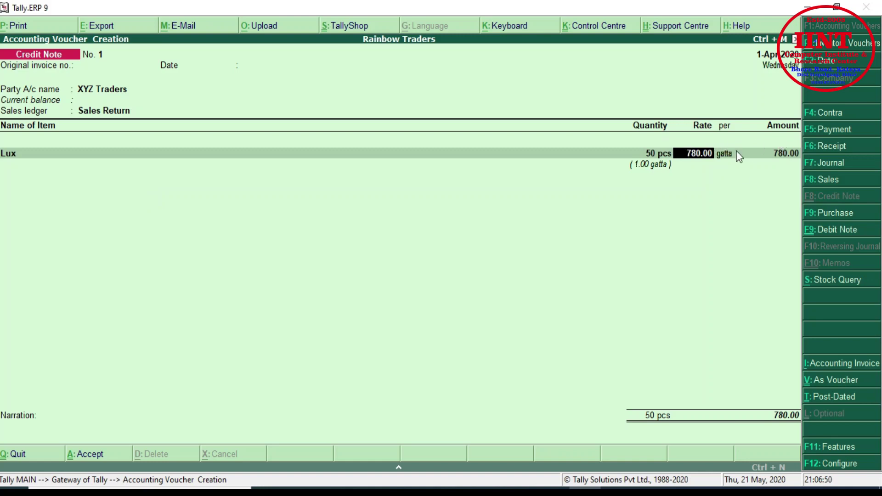
key(Return)
key(Return)
key(Return)
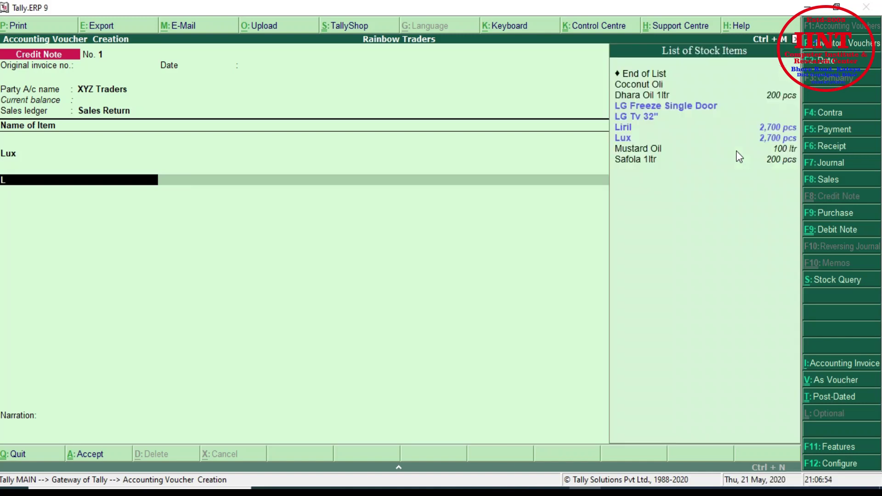
Add 1 gatta of Liril at a rate of 790 per gatta, save the credit note and leave voucher entry.
text(Lir)
key(Return)
text(1.00 gatta)
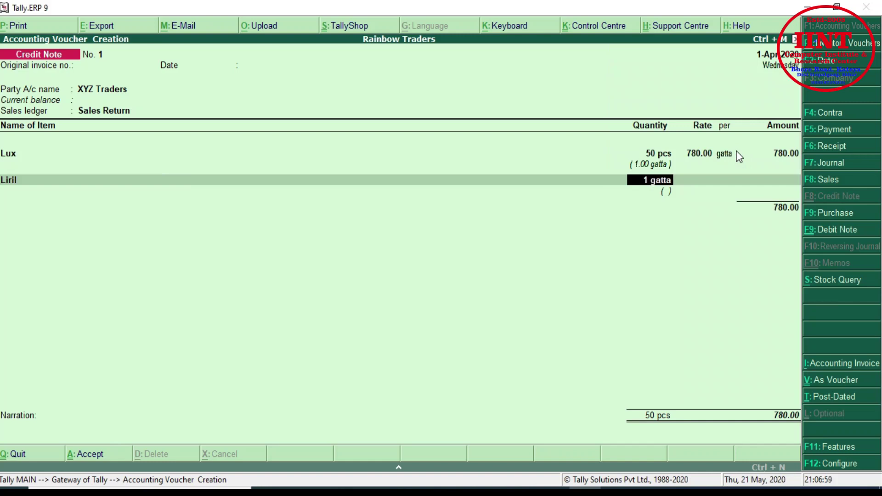
key(Return)
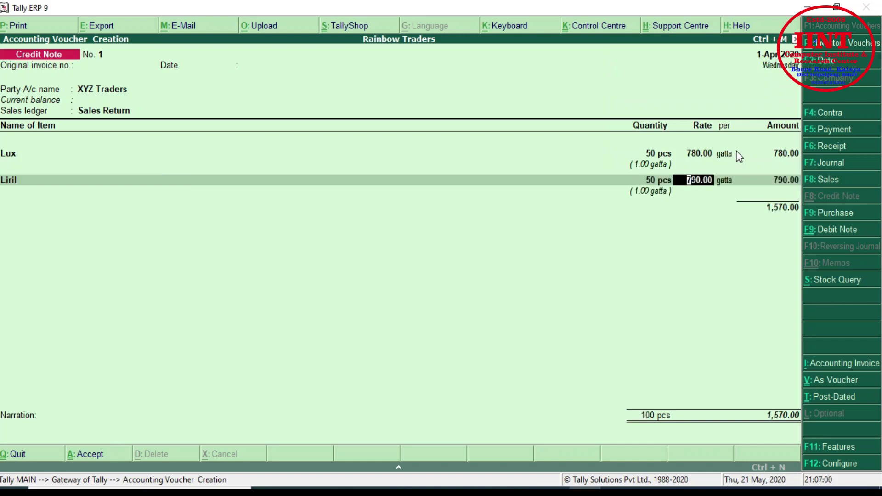
key(Return)
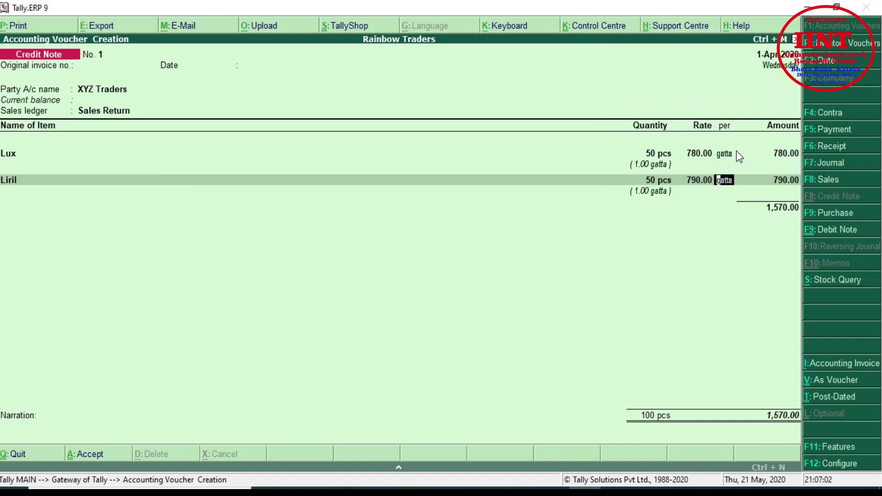
key(Return)
key(Return)
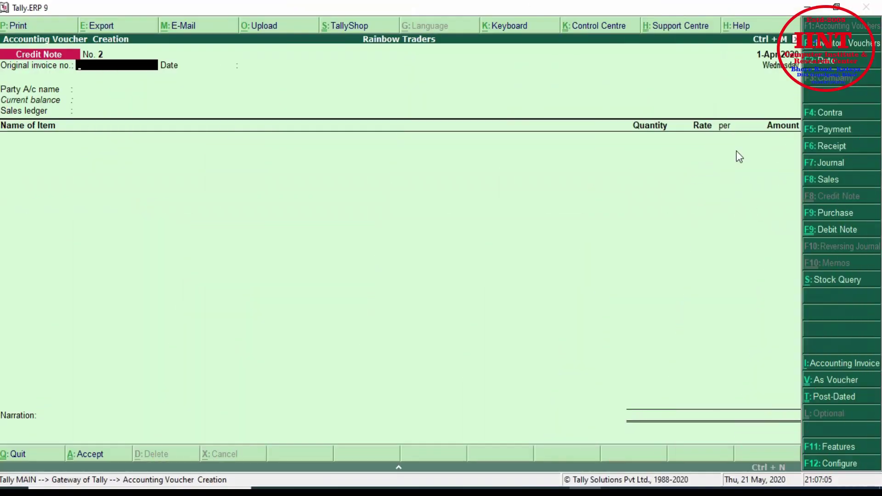
key(Escape)
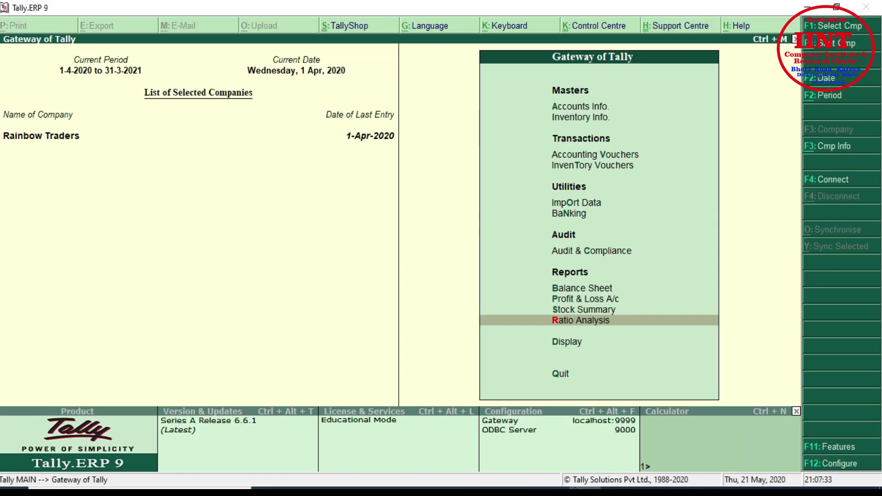
Open the outstanding payables report from the statements of accounts to check the bills owed to suppliers.
key(Down)
key(Return)
key(Down)
key(Down)
key(Down)
key(Down)
key(Up)
key(Return)
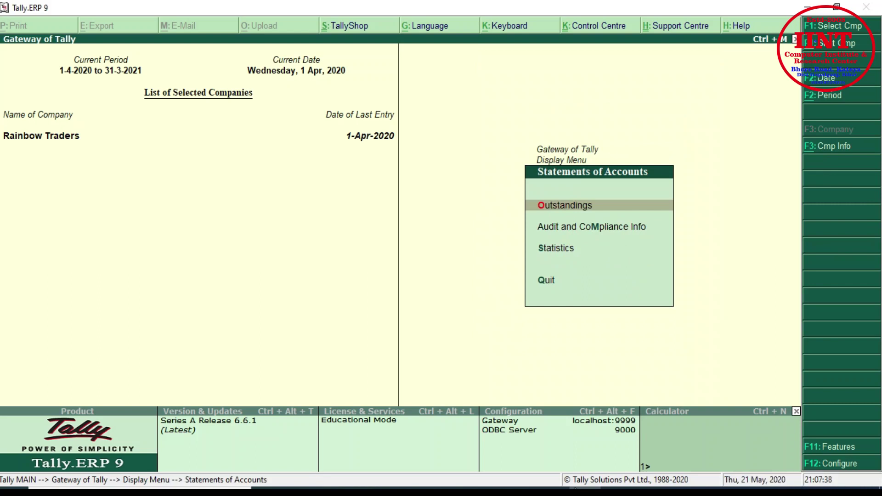
key(Return)
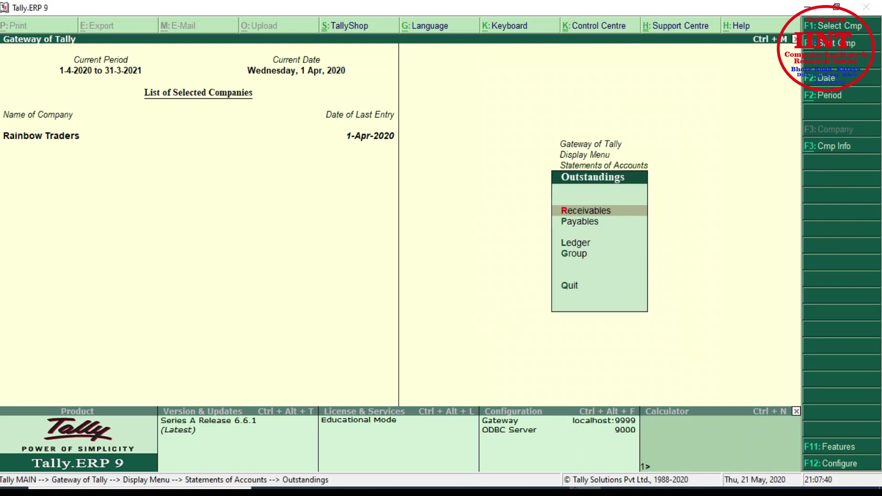
click(597, 225)
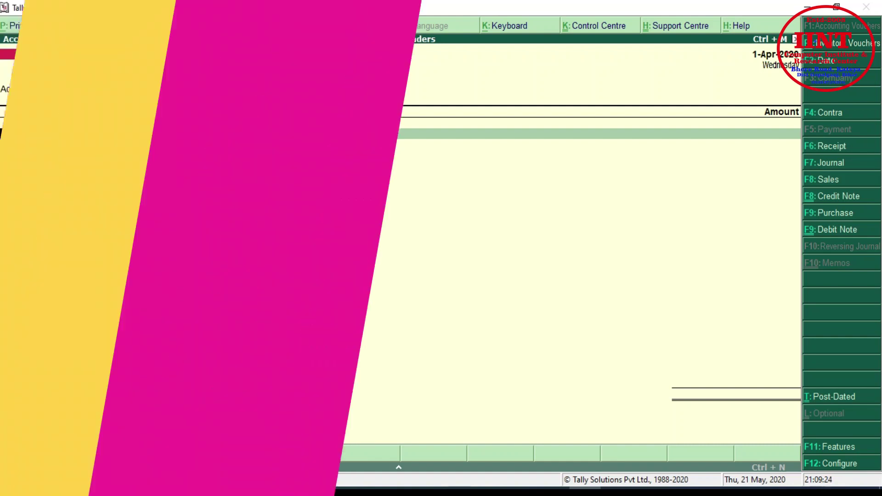
In the SBI Account payment voucher, pay ABC Enterprises 50000 against its pending bill.
text(ABC Enterprises)
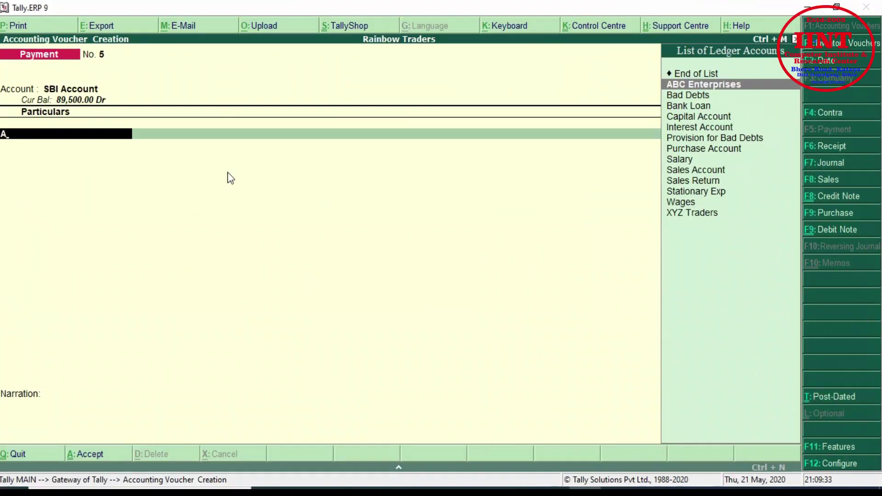
key(Return)
text(50000)
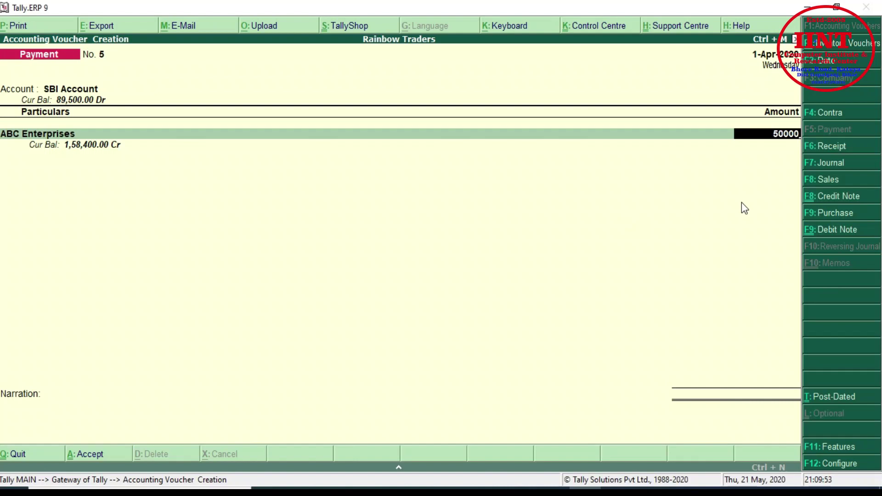
key(Return)
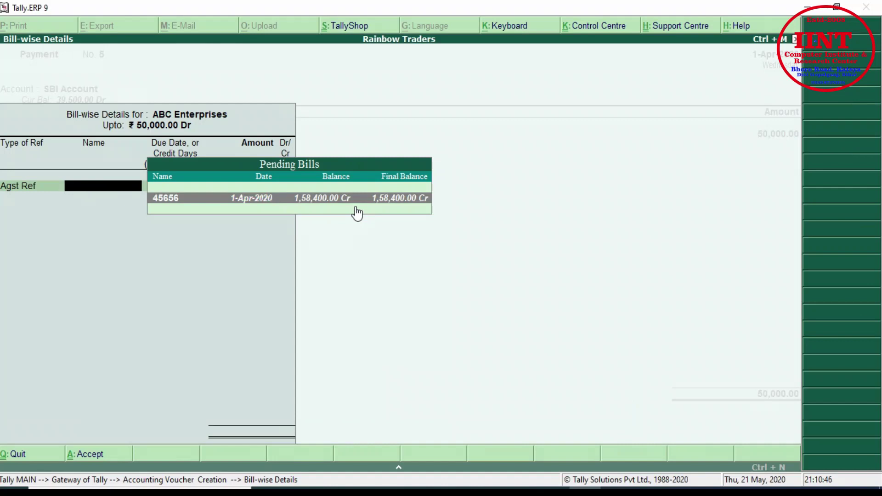
key(Return)
key(Return)
key(Return)
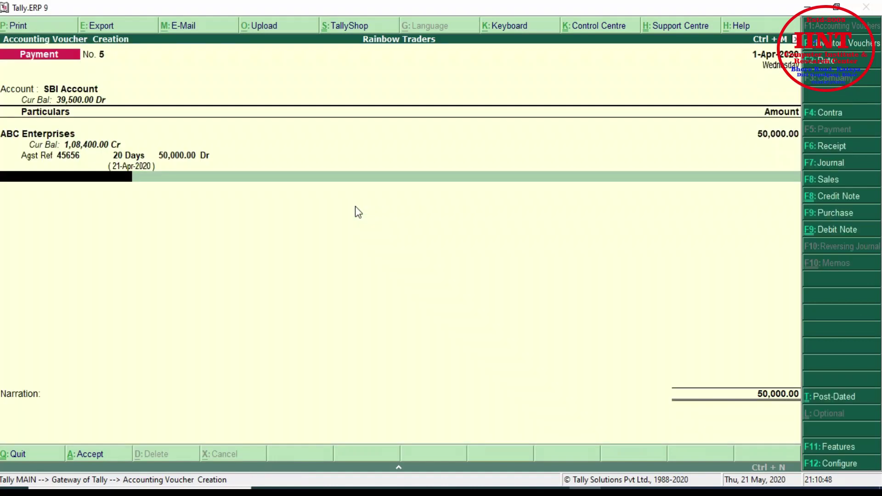
Enter 4545 in the bank allocation details of the payment, leave the narration empty and save the voucher.
key(Return)
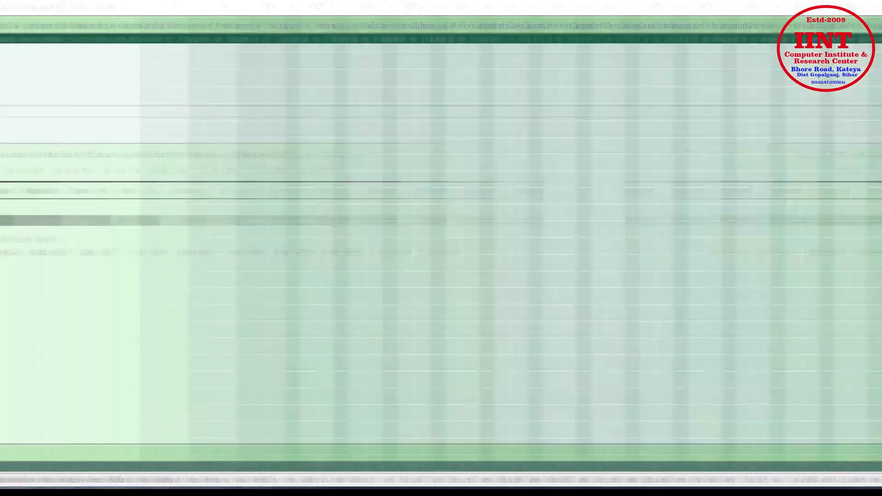
key(Return)
text(4545)
key(Return)
key(Return)
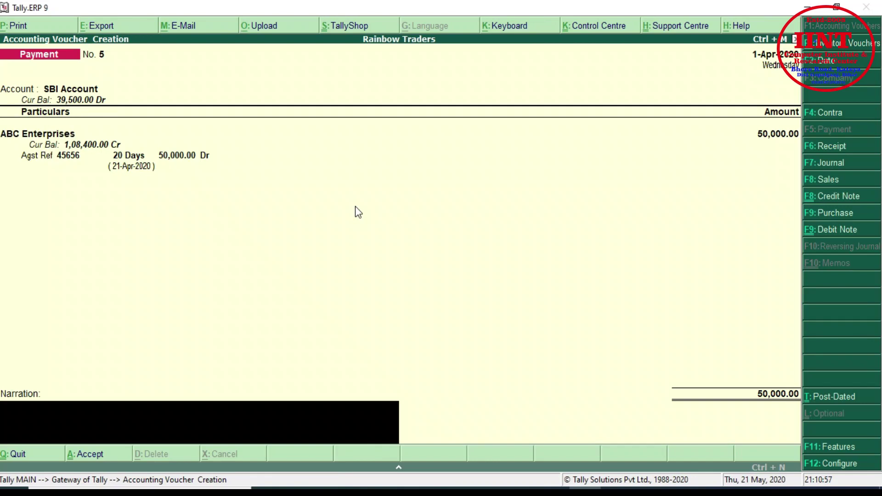
key(Return)
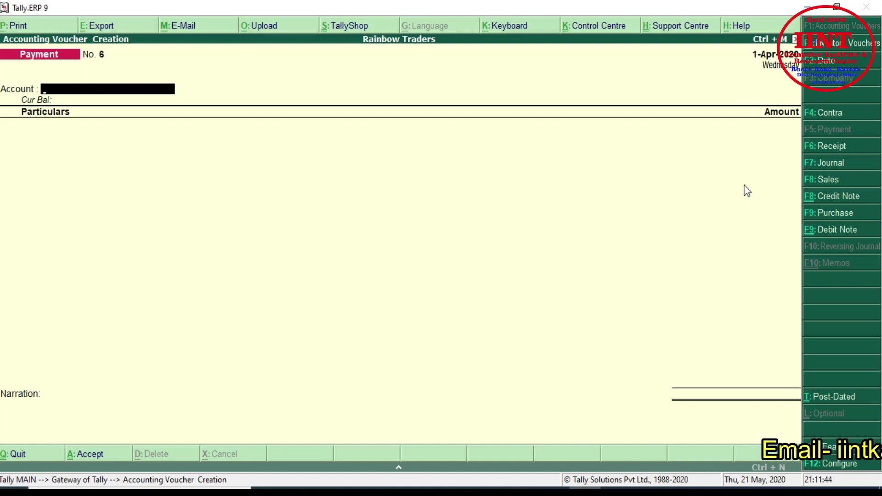
Start a journal voucher, debit ABC Enterprises 75000 and adjust the amount against its pending bill.
click(823, 165)
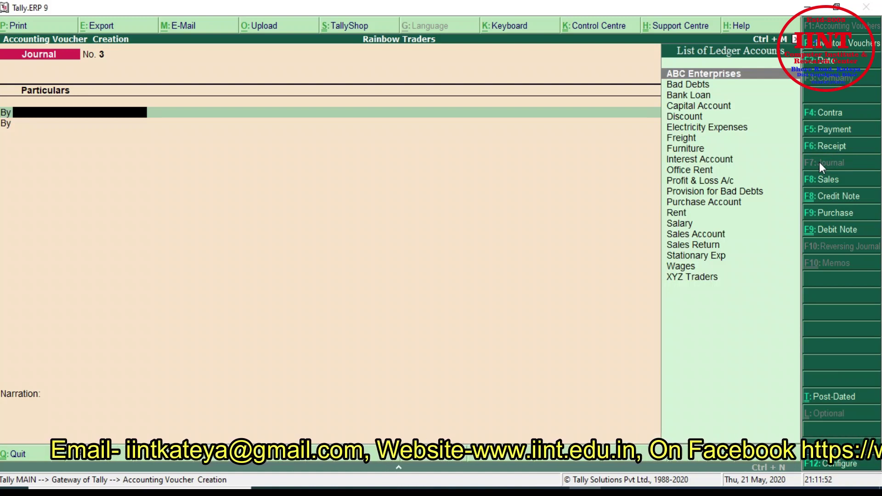
key(Return)
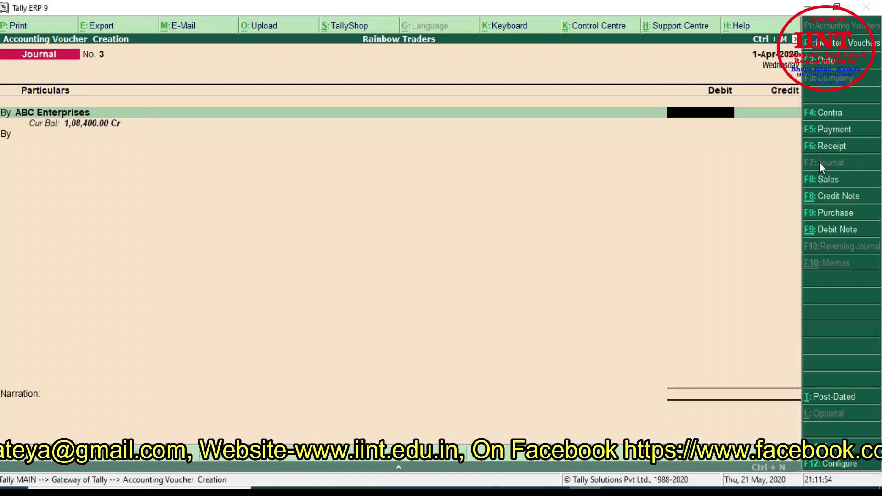
text(75000)
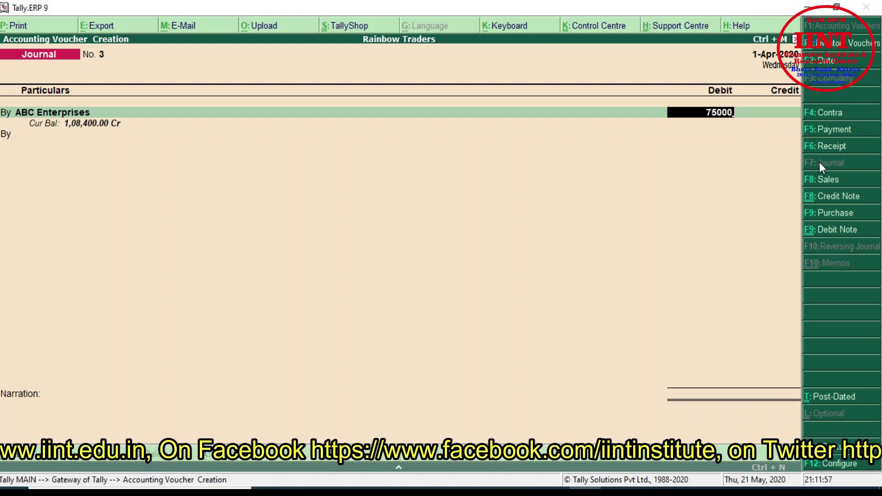
key(Return)
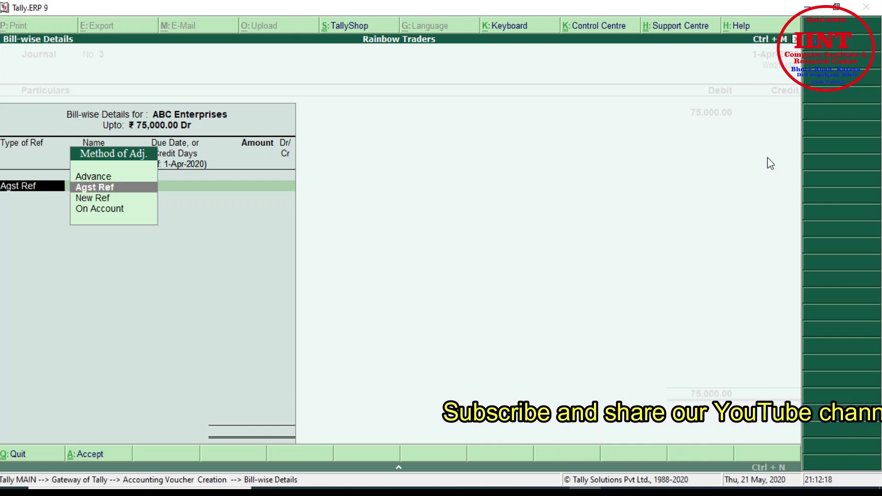
key(Return)
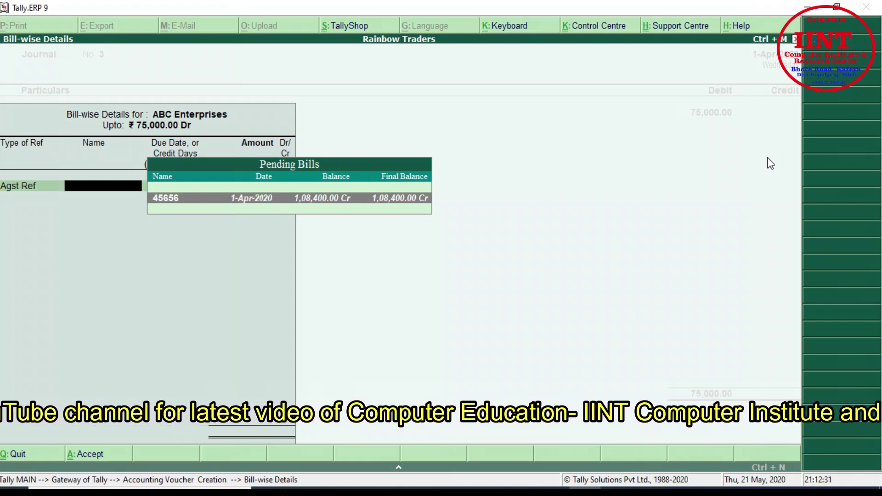
key(Return)
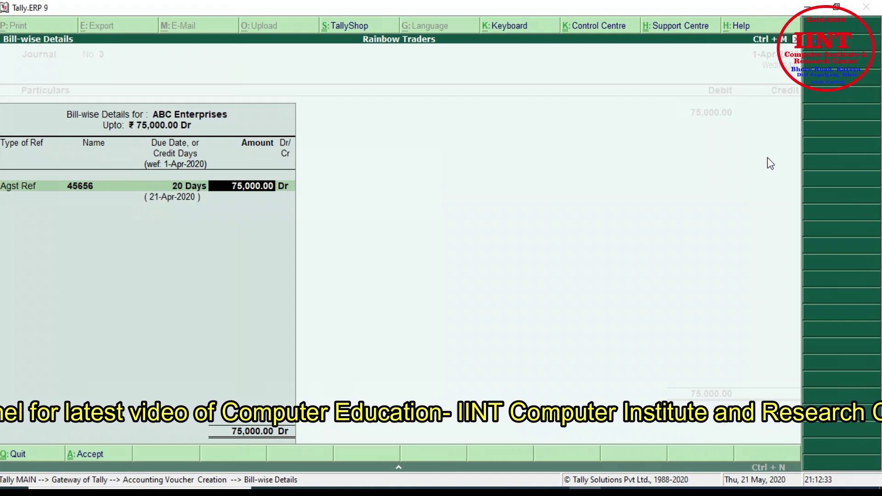
key(Return)
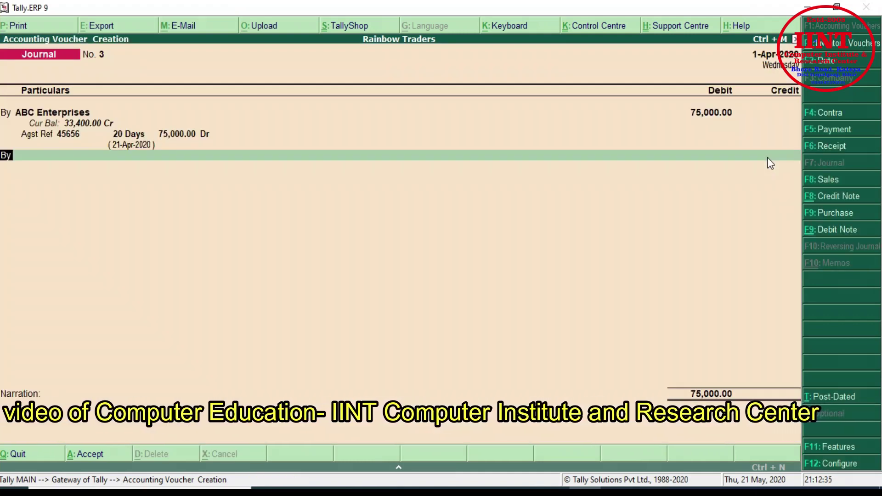
key(Return)
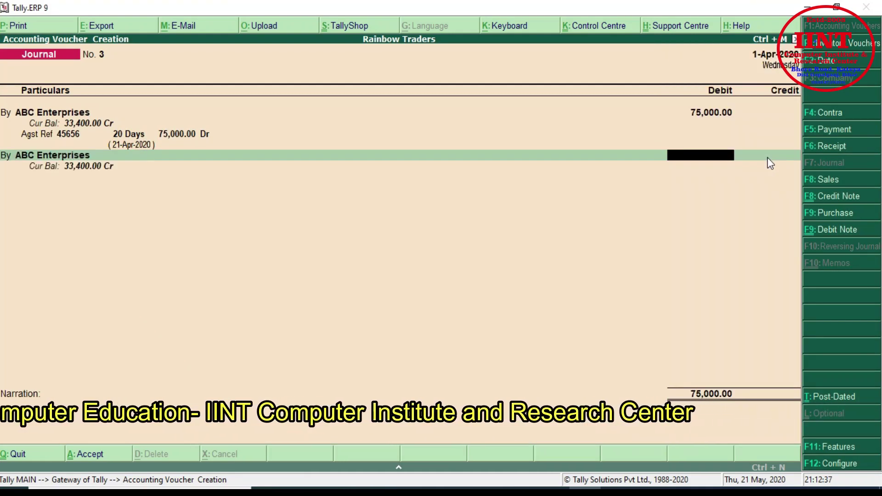
key(Return)
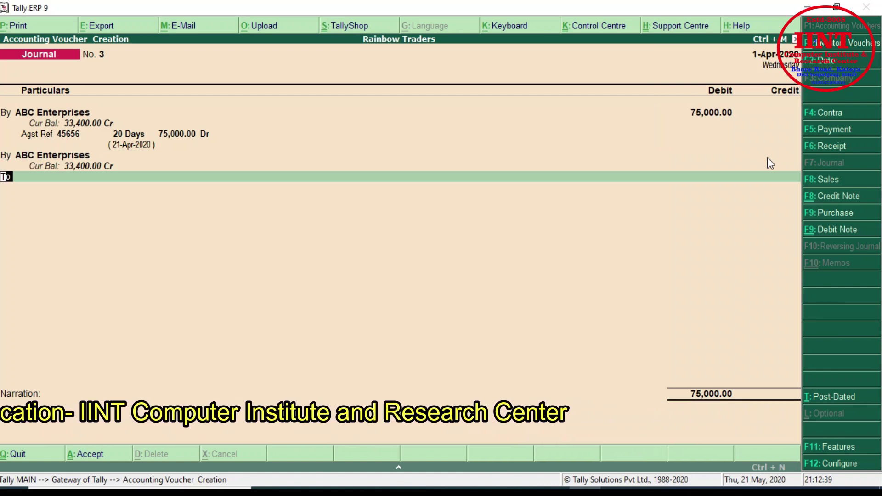
key(BackSpace)
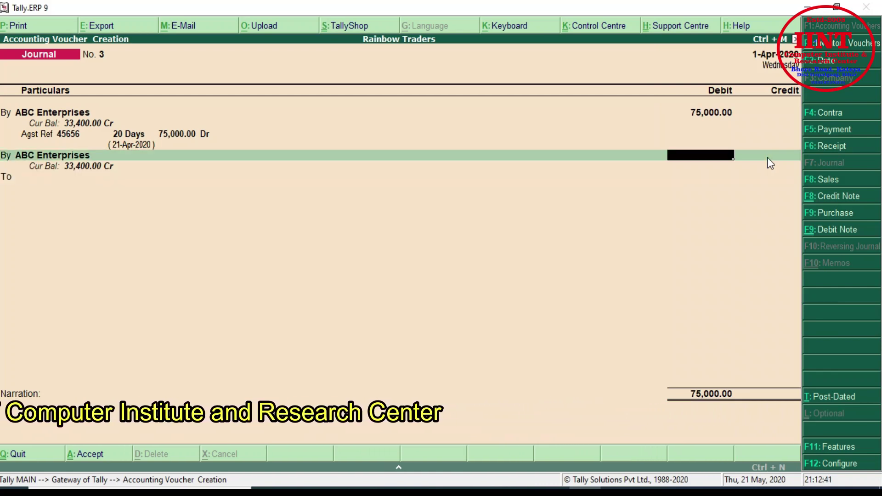
key(BackSpace)
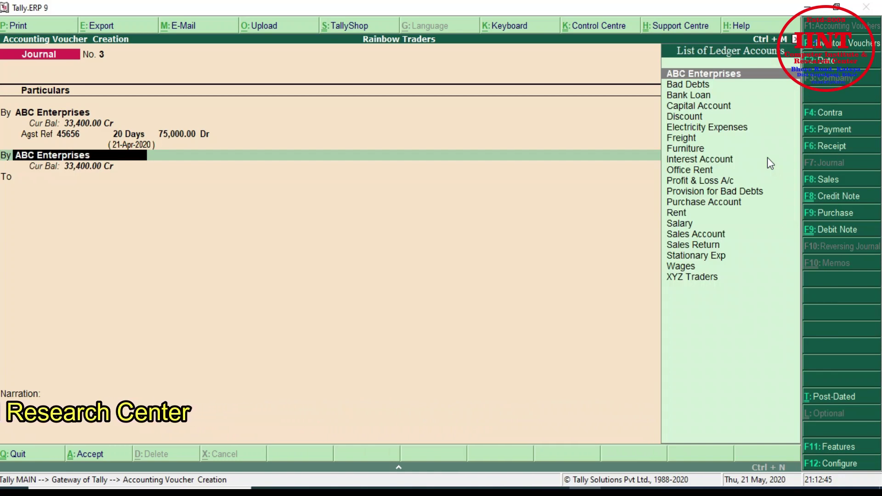
text(C)
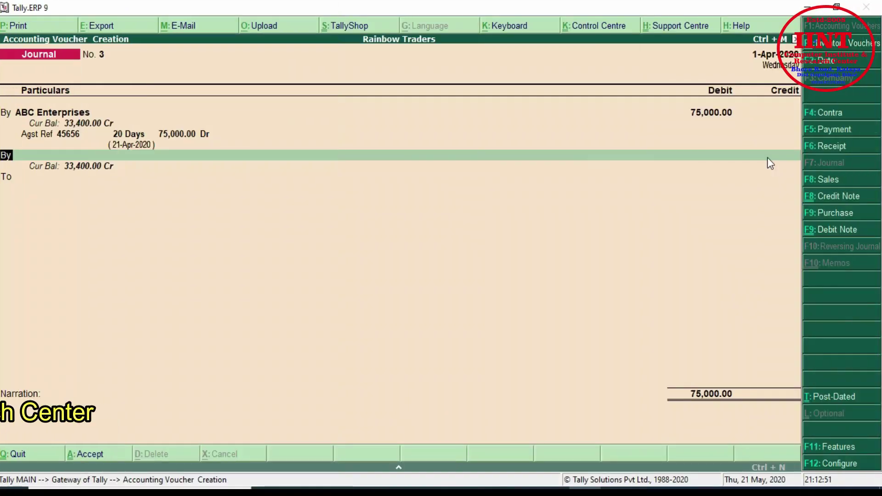
Turn the journal's second line into a To entry and look up the cash ledger for it.
text(to)
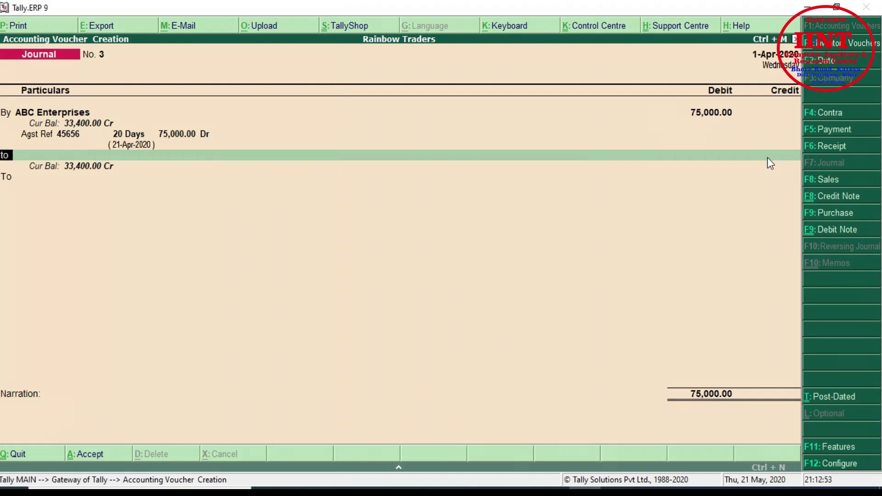
key(Return)
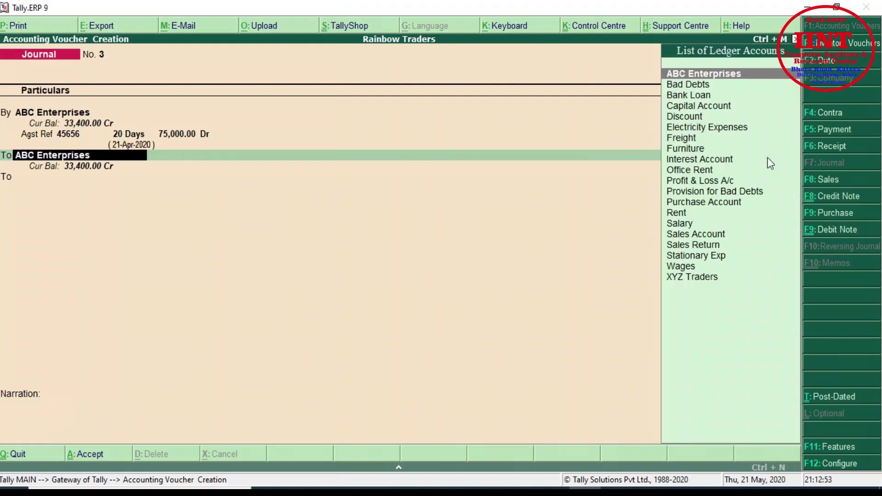
text(ca)
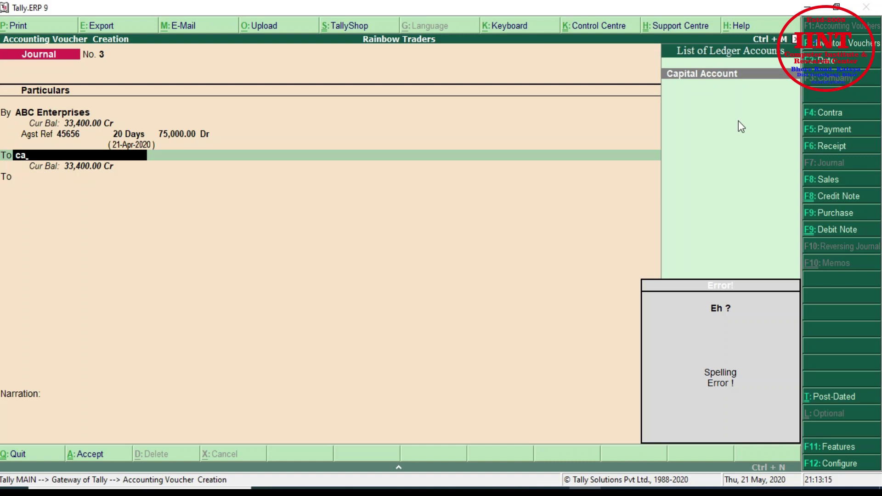
Set "Allow cash accounts in journal vouchers" to Yes in the journal configuration and save the configuration.
key(F12)
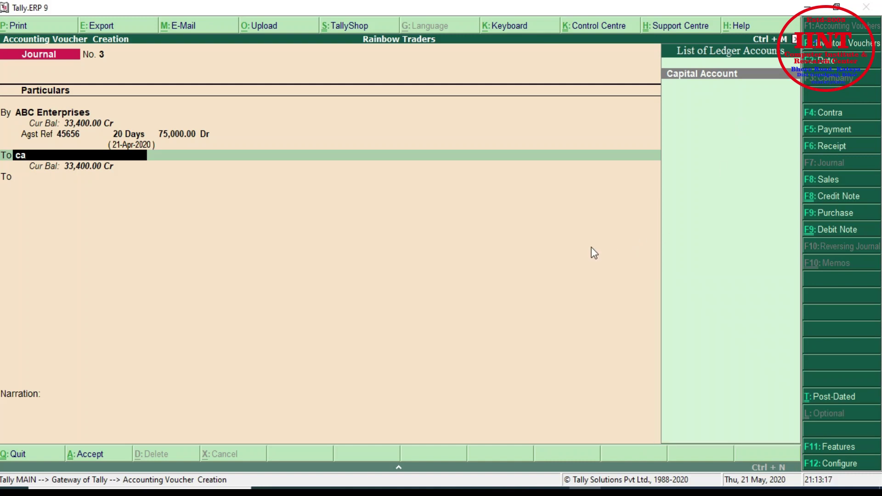
key(Return)
key(Return)
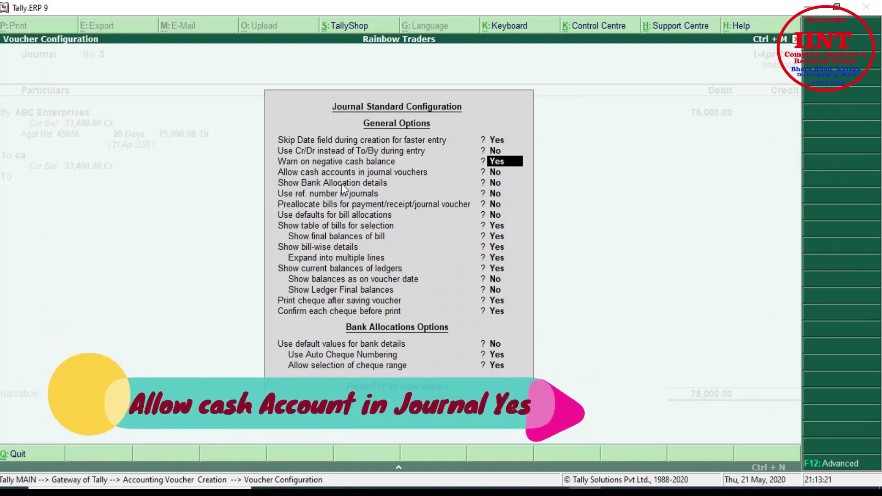
key(Return)
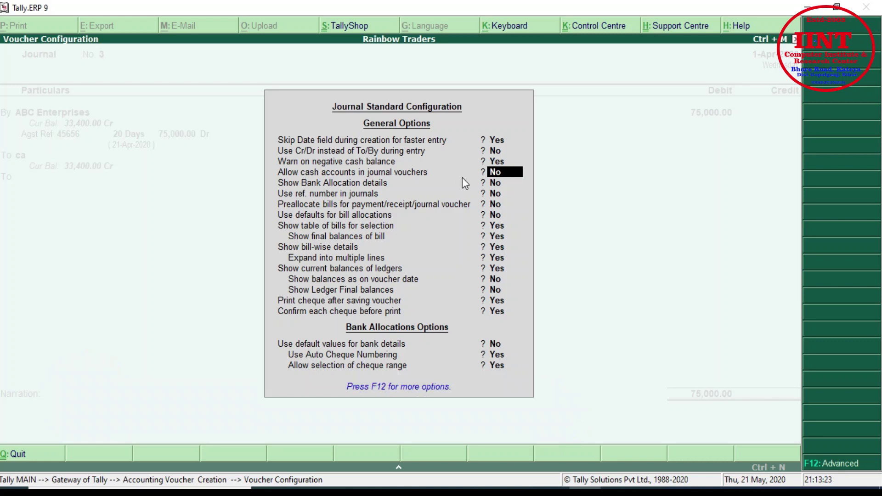
text(y)
key(Return)
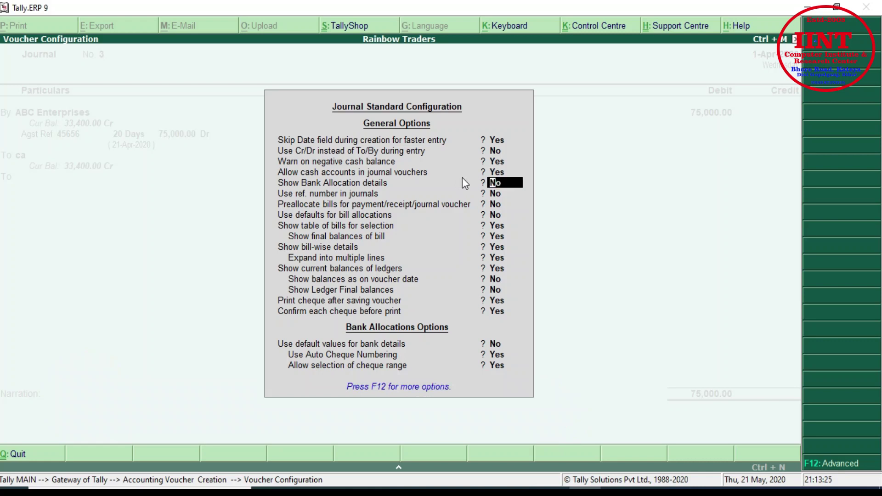
key(ctrl+a)
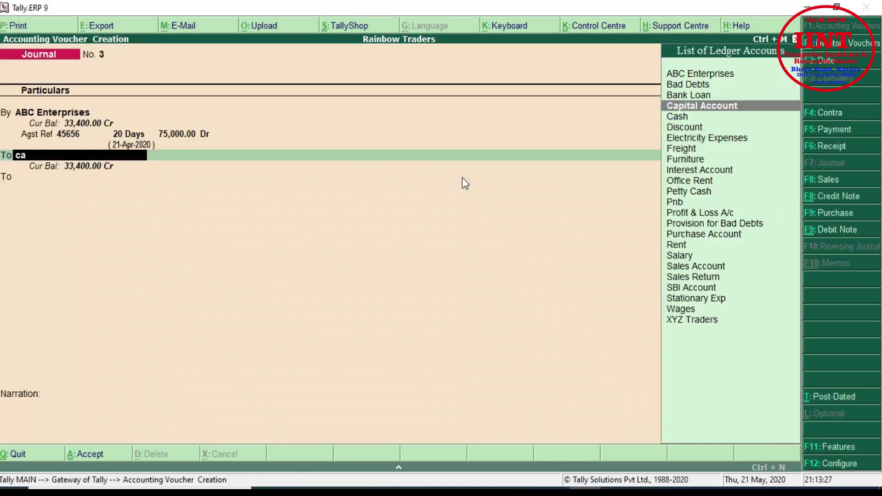
Credit Cash with 75000 in the journal, leave the narration empty and save the voucher.
key(Down)
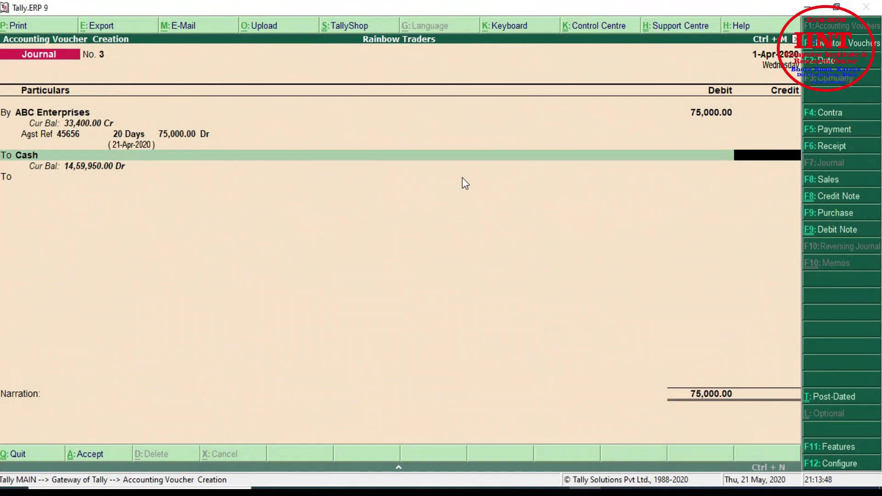
text(75000)
key(Return)
key(Return)
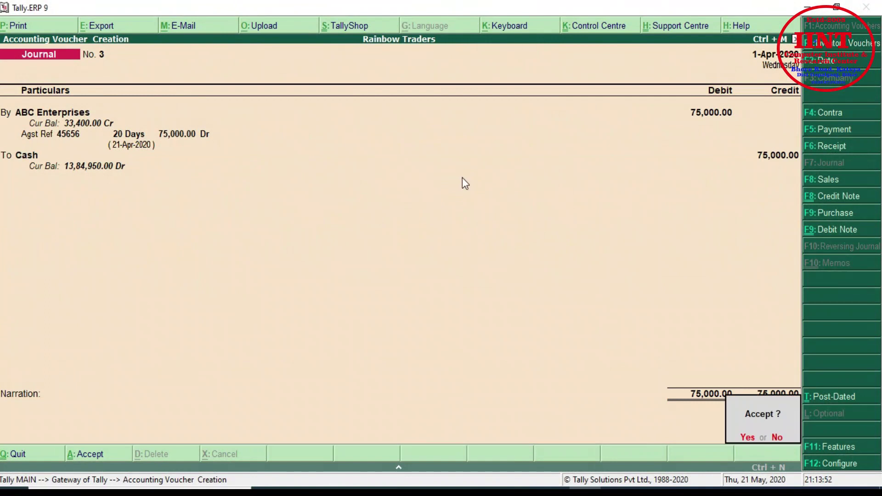
key(Return)
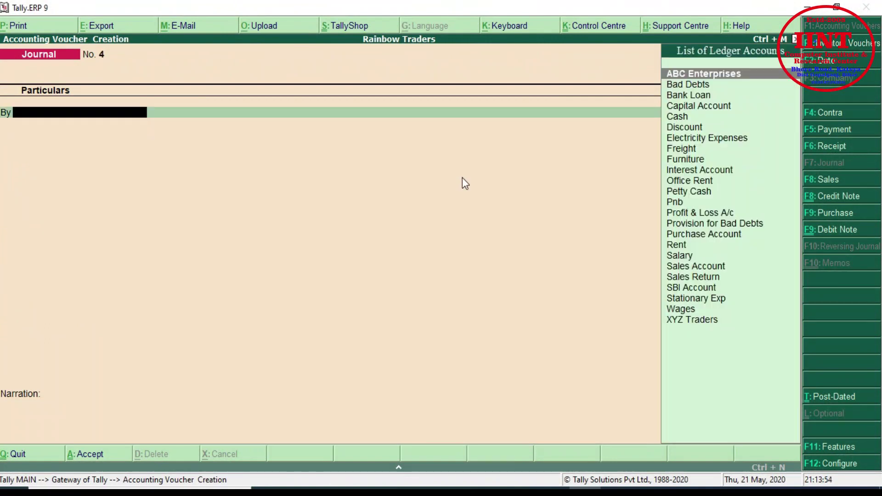
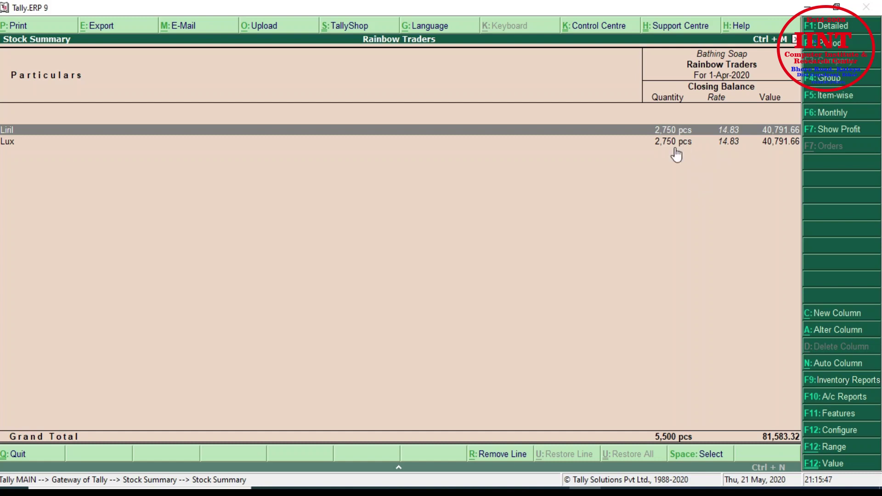
Close the Stock Summary report and go to accounting voucher entry for a debit note.
key(Escape)
key(Escape)
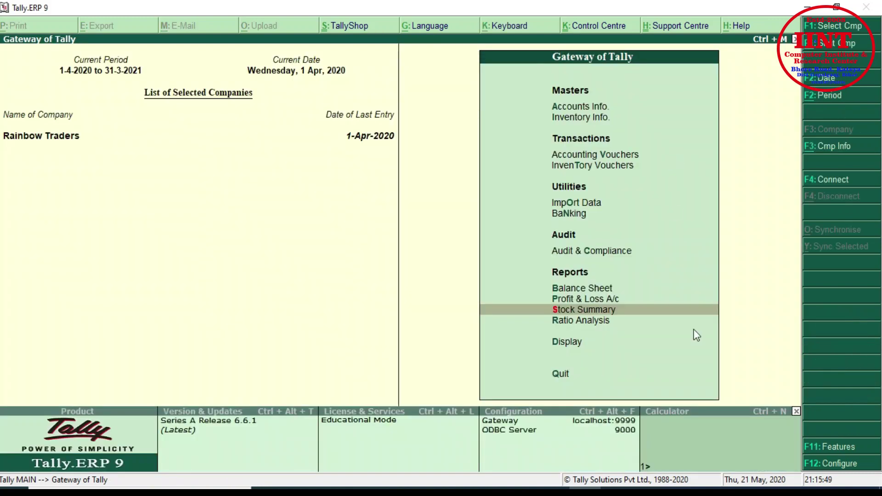
key(Escape)
key(Escape)
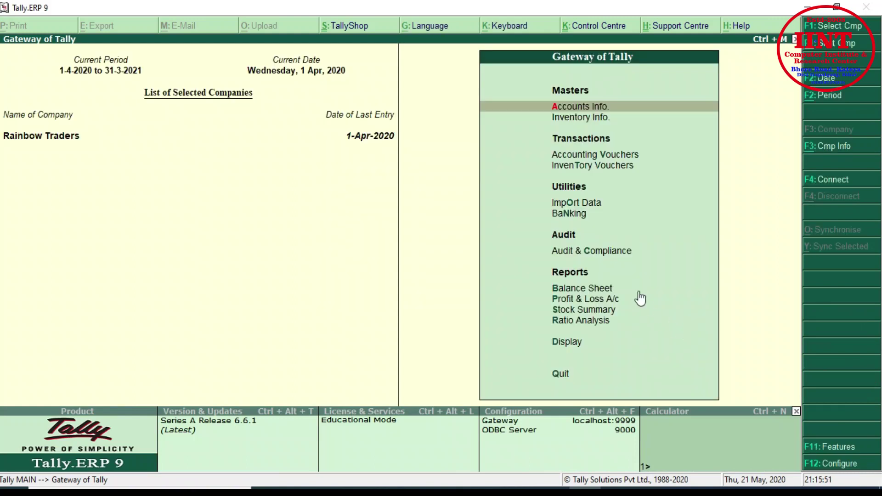
click(602, 157)
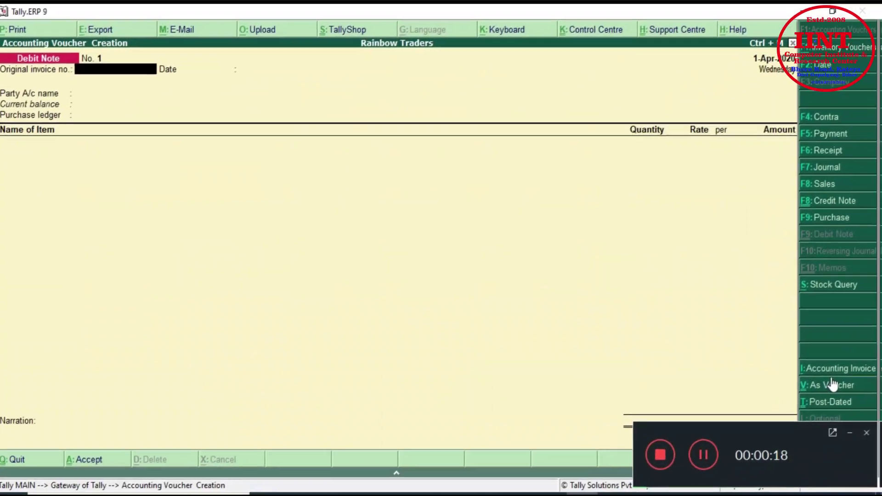
In the debit note, leave the original invoice number and date empty and choose ABC Enterprises as the party account.
key(Return)
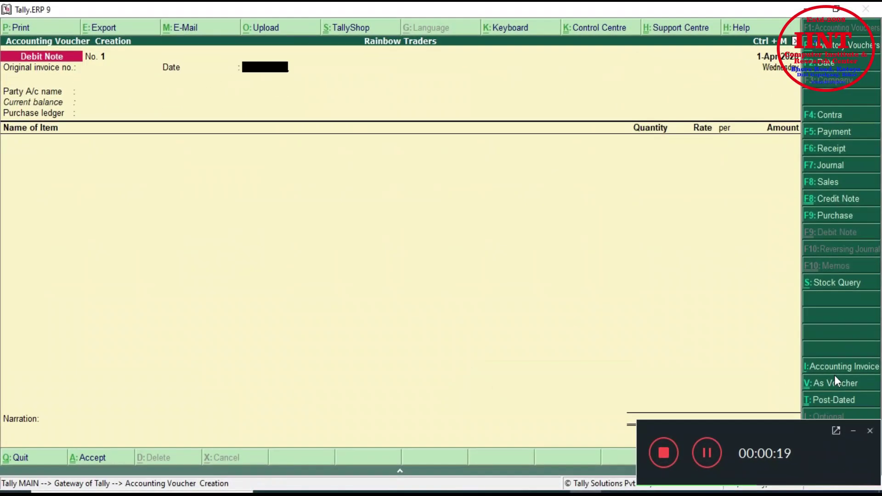
key(Return)
key(Down)
key(Up)
key(Return)
key(Return)
key(Return)
key(ctrl+a)
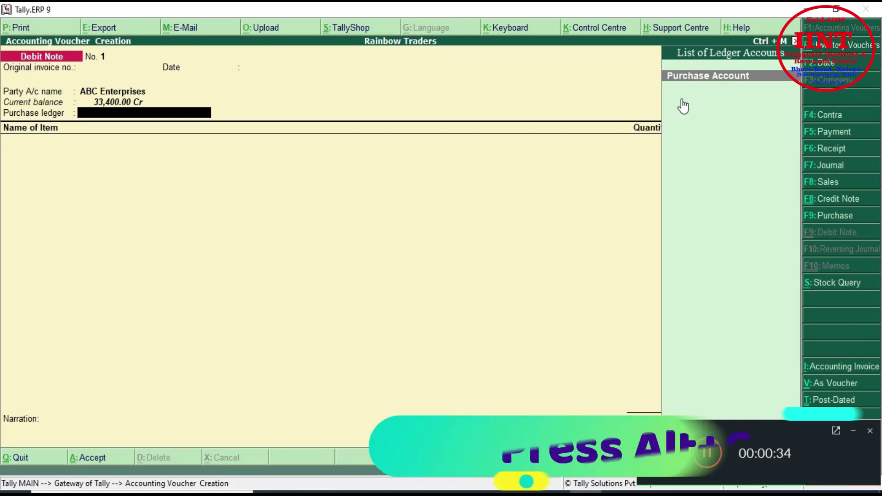
Create a Purchase Return ledger under Purchase Accounts with ledger type Not Applicable and use it as the debit note's purchase ledger.
key(alt+c)
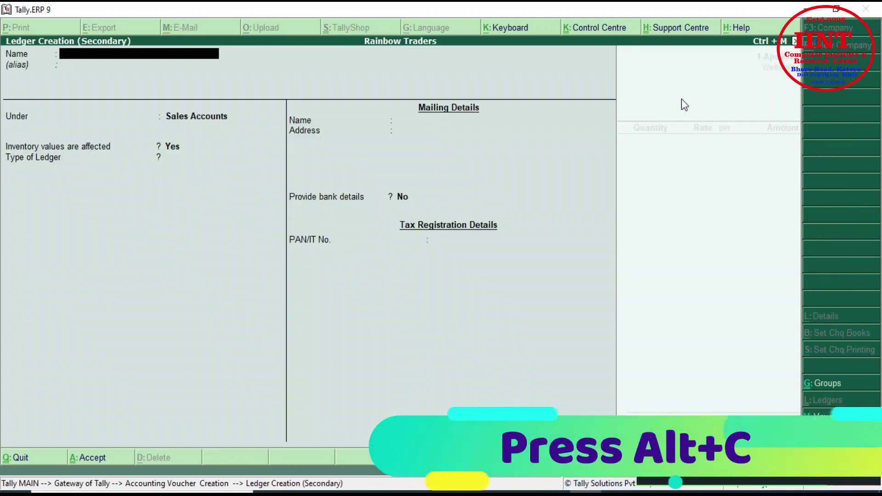
text(Purchas)
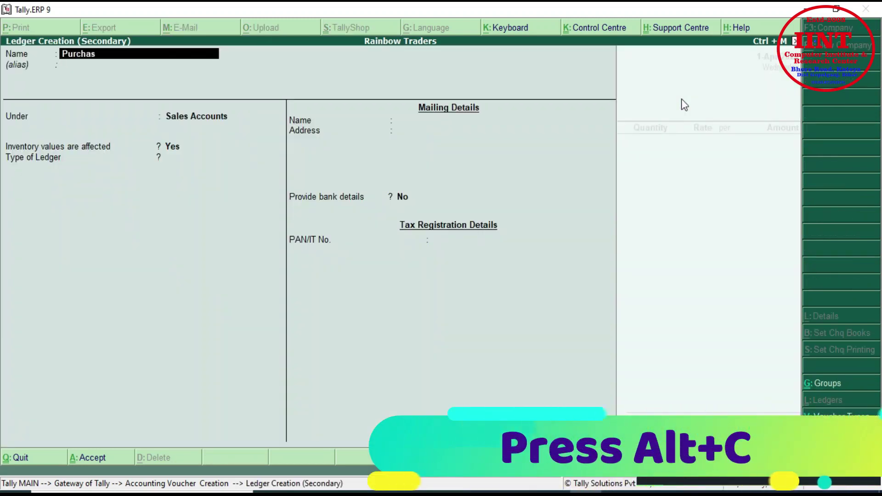
text(e Return)
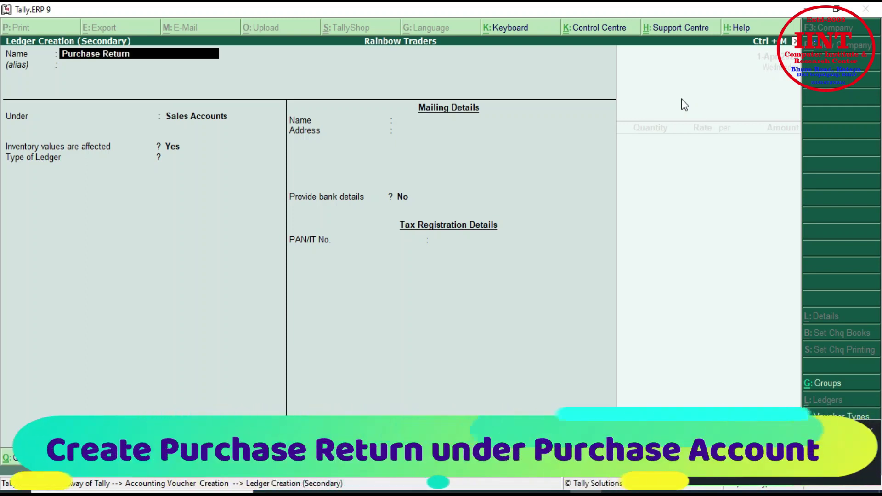
key(Return)
text(Pu)
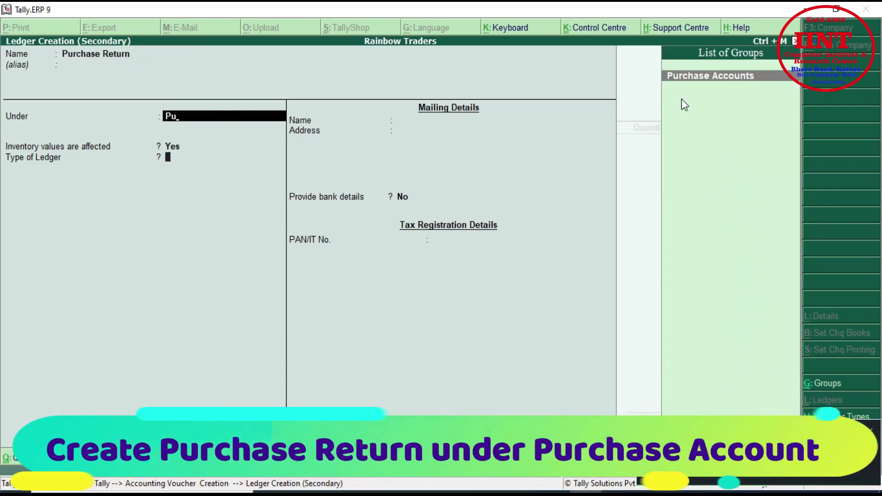
key(Return)
key(Return)
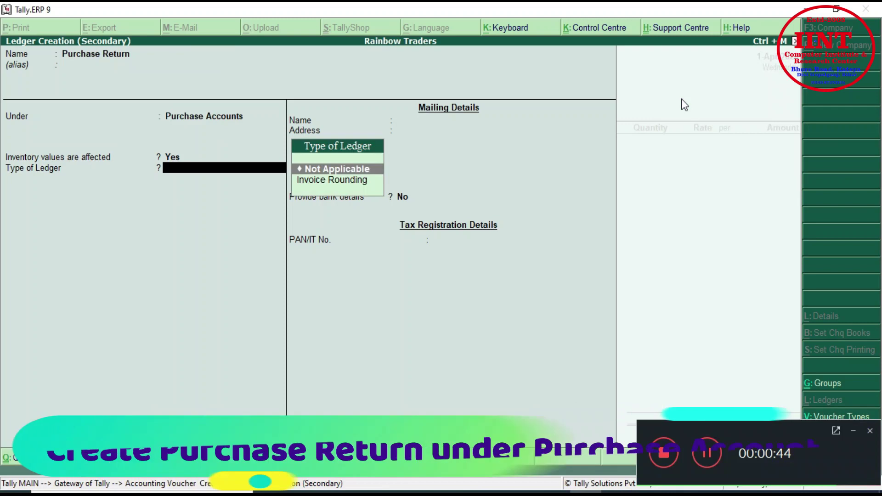
key(Return)
key(ctrl+a)
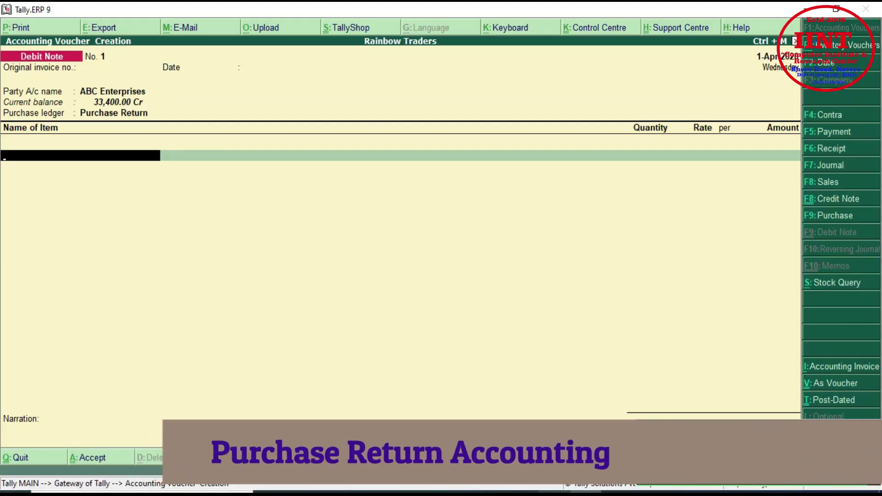
Add Lux to the debit note with a quantity of 2 gatta at a rate of 740.00 per gatta.
text(L)
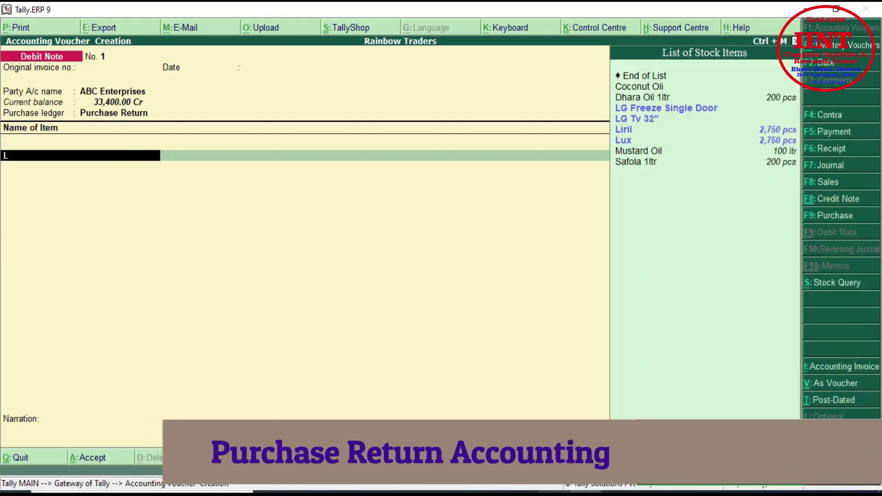
click(630, 140)
text(2 gay)
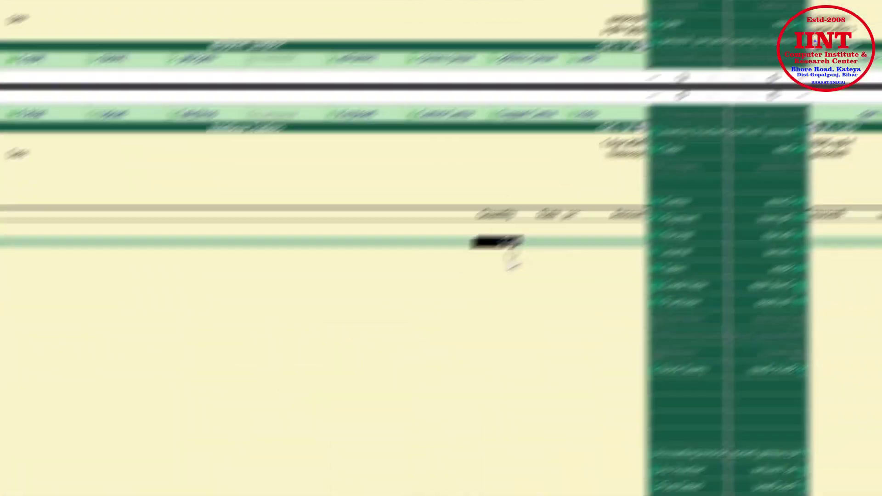
key(BackSpace)
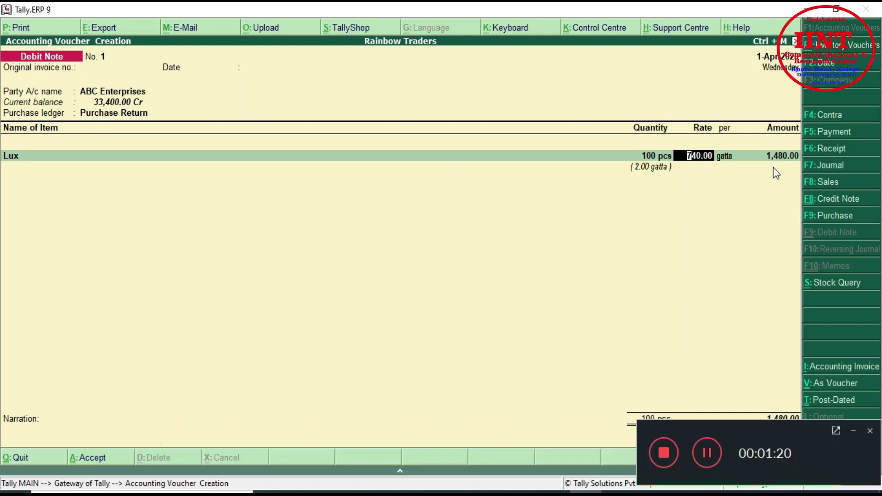
key(Return)
key(Return)
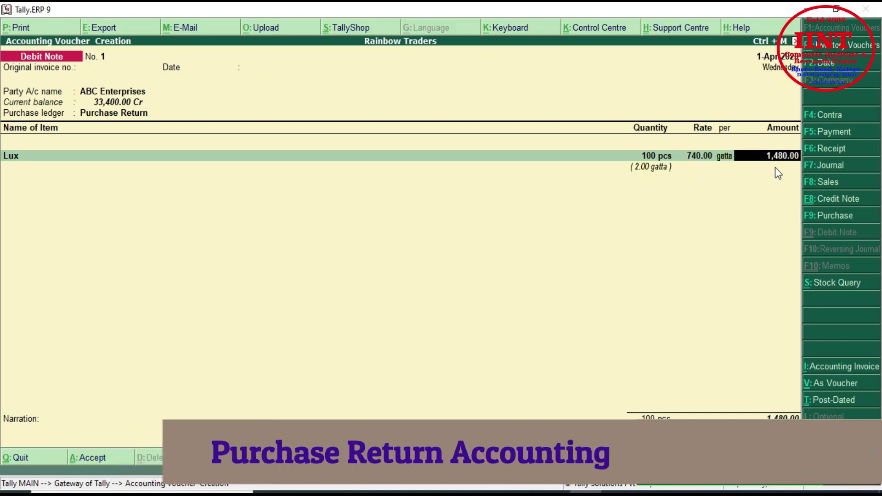
key(Return)
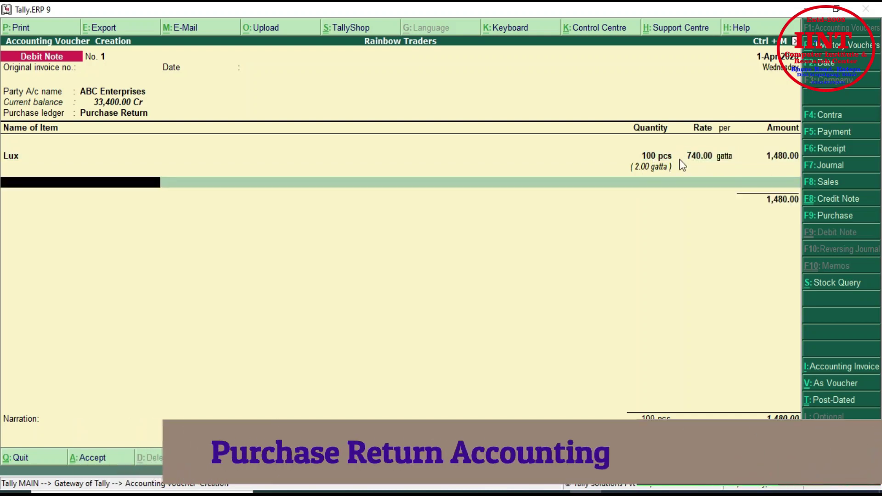
End the item list, leave the narration empty, save the debit note and close voucher entry.
key(Return)
key(Return)
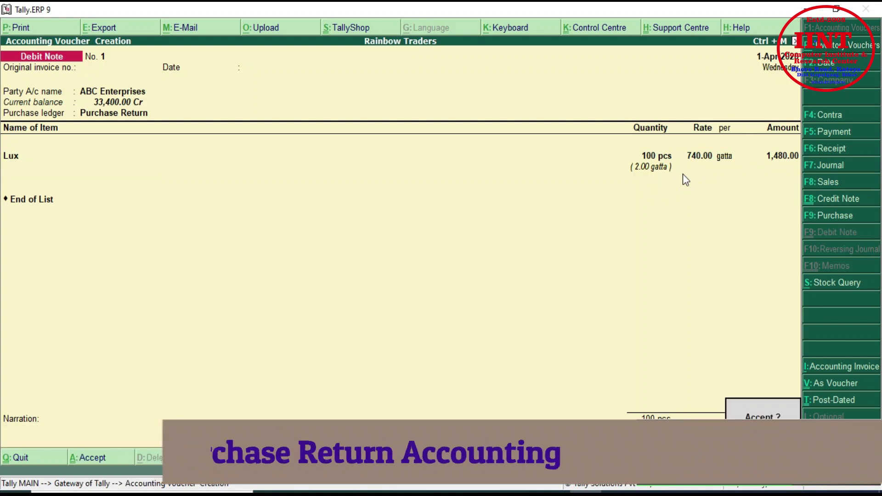
key(Return)
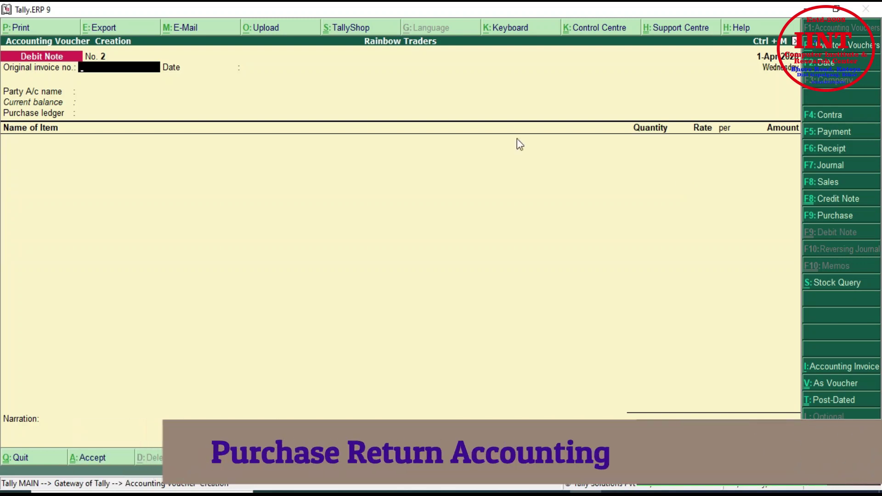
key(Escape)
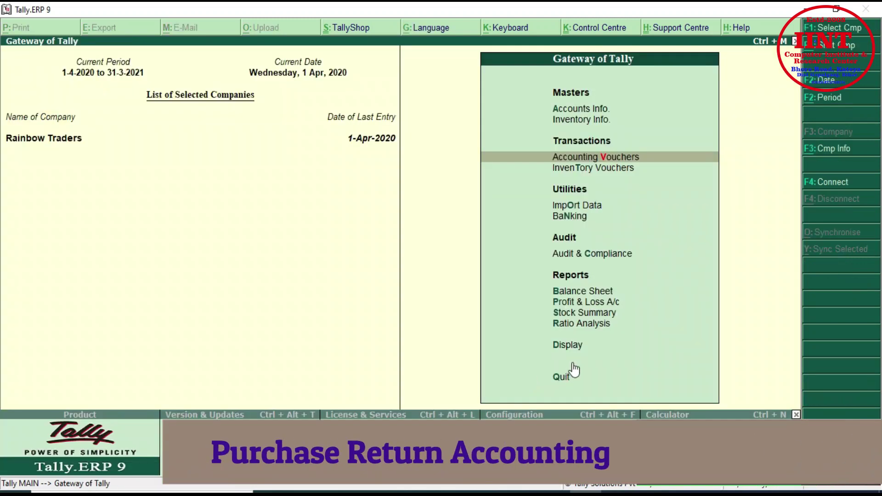
Examine the closing stock of Lux under Bathing Soap in the Stock Summary and close the report.
key(Down)
key(Down)
key(Down)
key(Down)
key(Down)
key(Down)
key(Down)
key(Down)
key(Down)
key(Up)
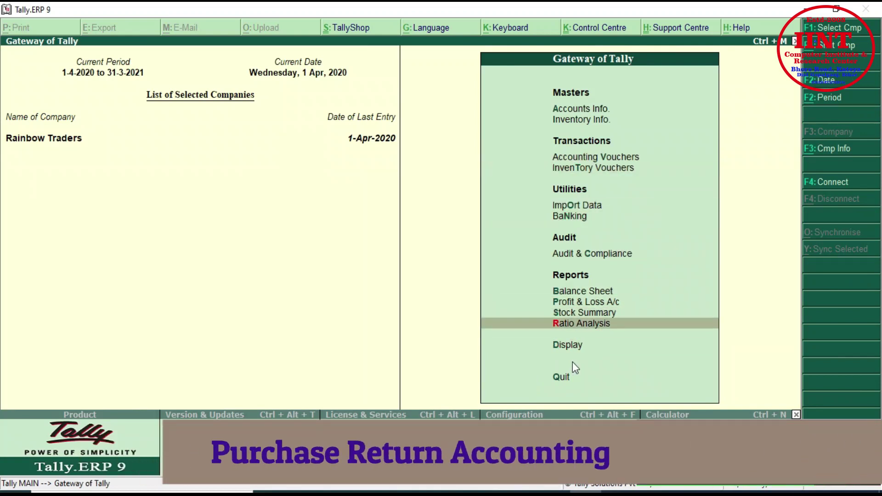
key(Up)
key(Return)
key(Return)
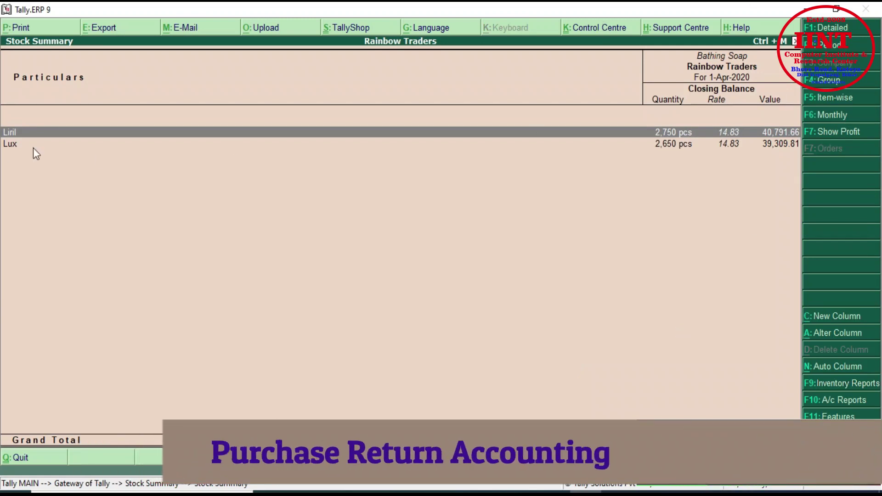
click(663, 146)
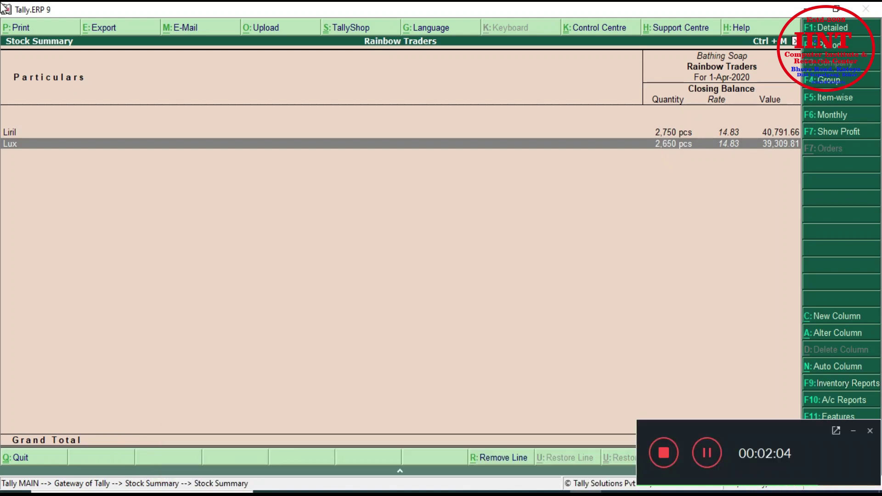
key(Escape)
key(Escape)
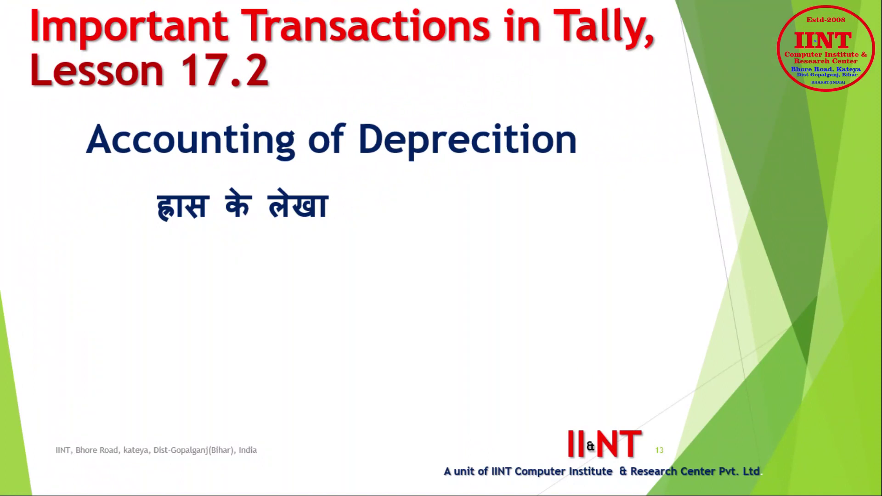
key(Right)
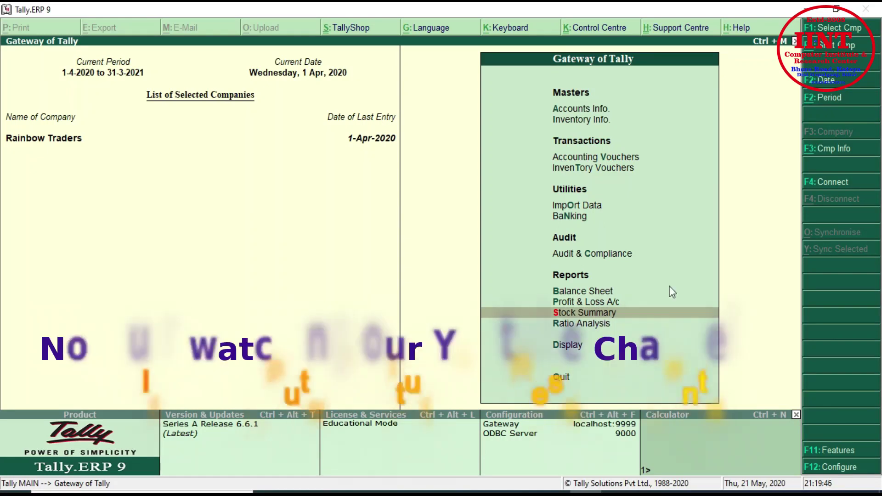
Review the existing ledgers in the single ledger alteration list and return to the accounts information options.
click(577, 111)
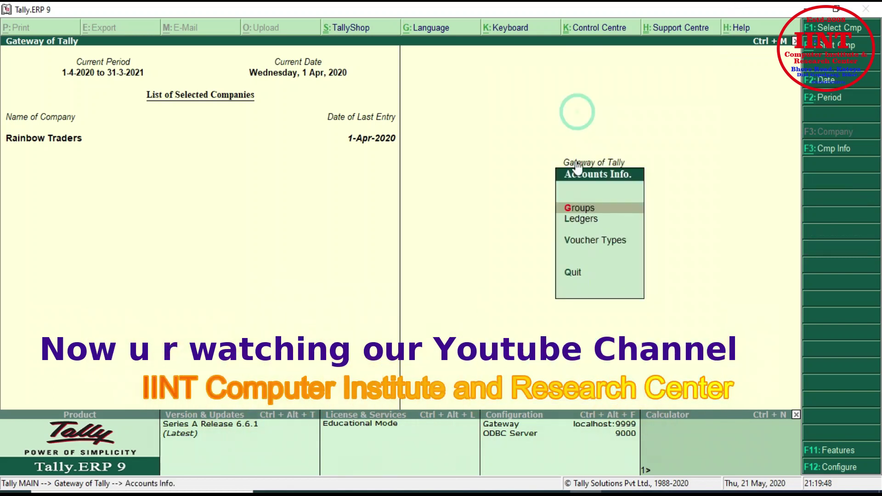
click(584, 218)
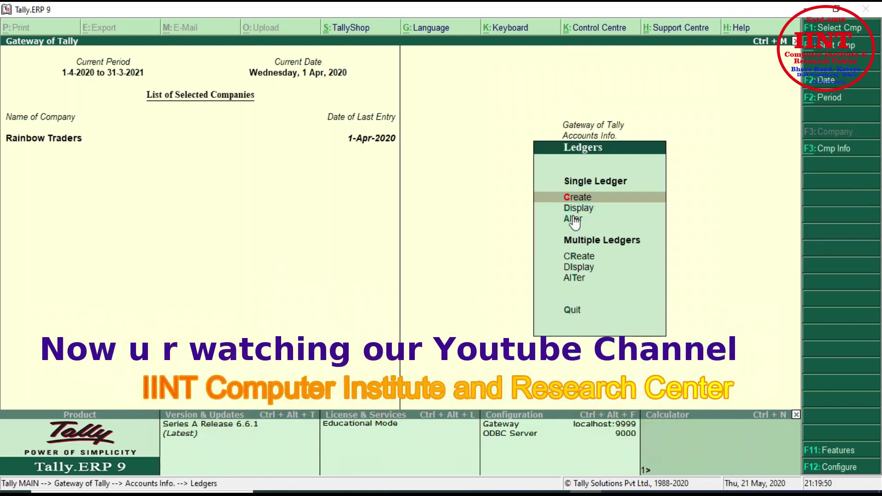
click(574, 220)
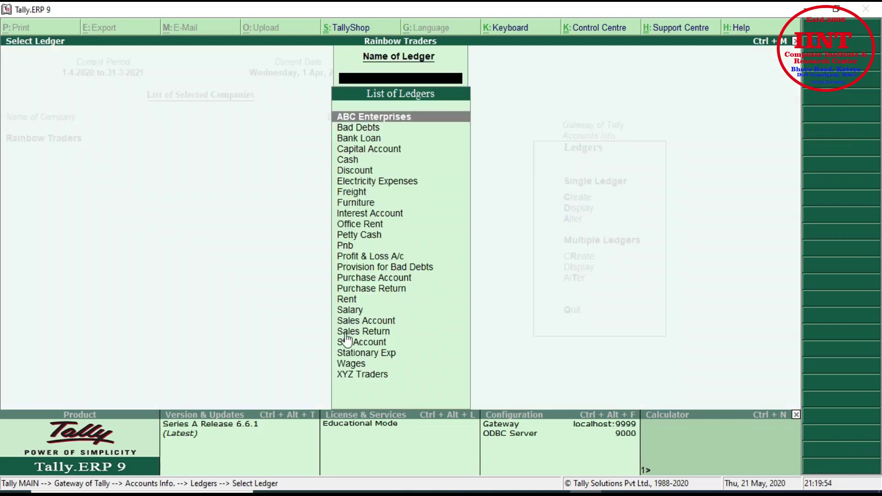
key(Escape)
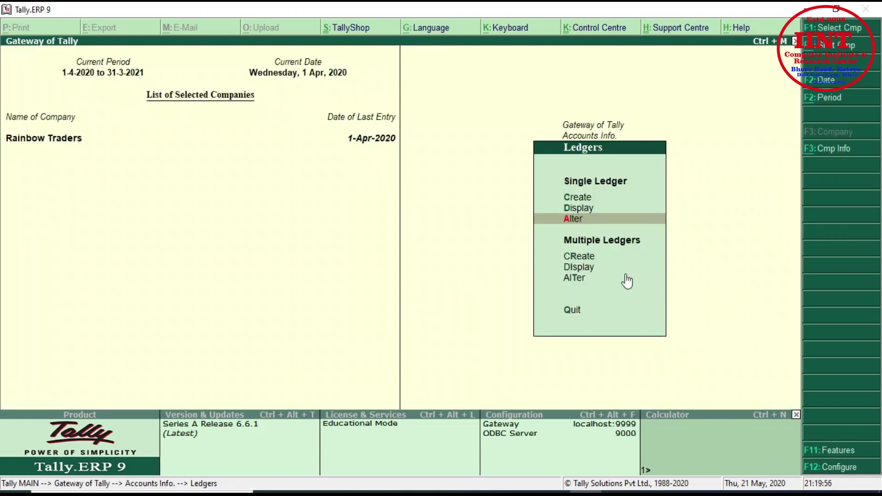
key(Escape)
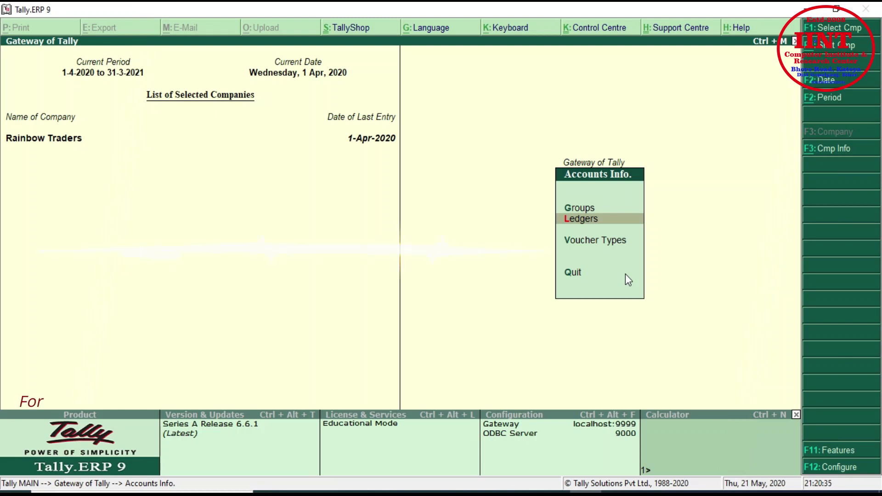
Start a new single account group named Depreciation on Assets and leave its alias empty.
key(Up)
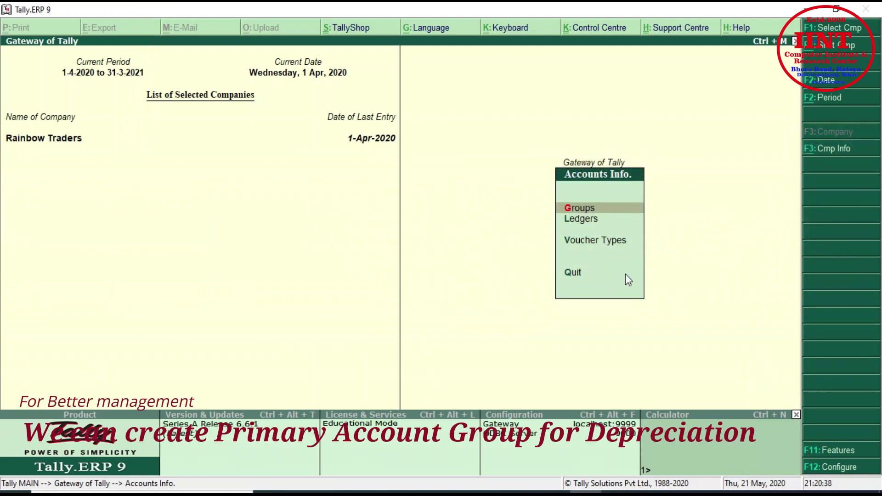
key(Return)
key(Return)
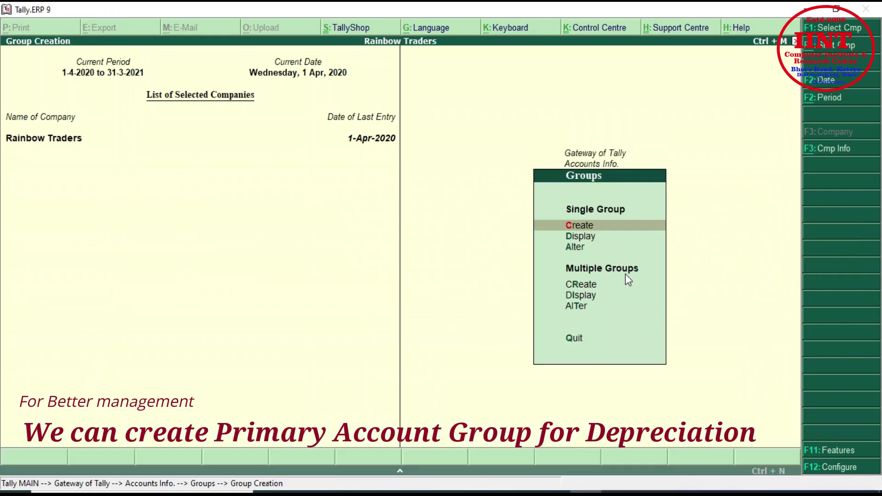
text(Dpe)
key(BackSpace)
key(BackSpace)
text(epreciation on Asst)
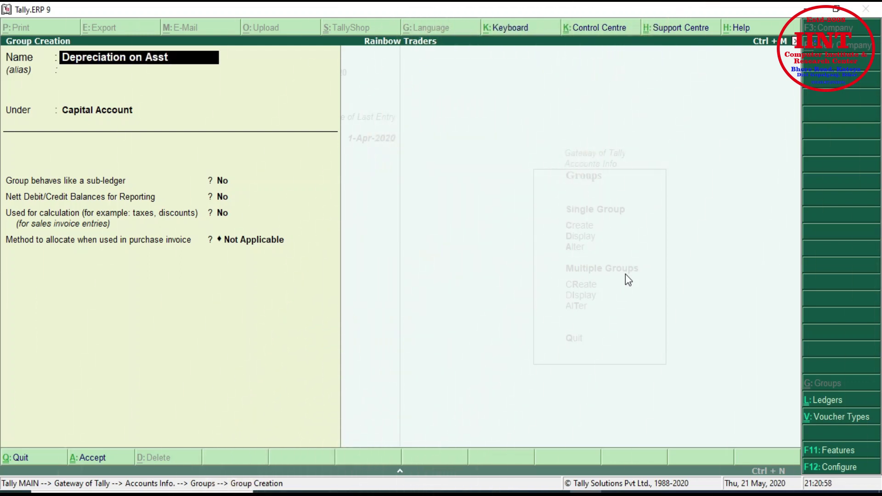
key(BackSpace)
text(est)
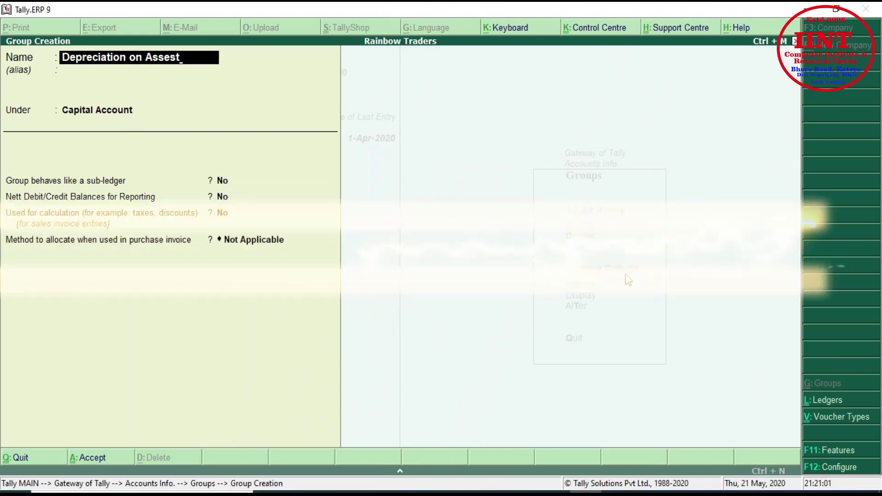
key(BackSpace)
key(BackSpace)
text(ts)
key(Return)
key(Return)
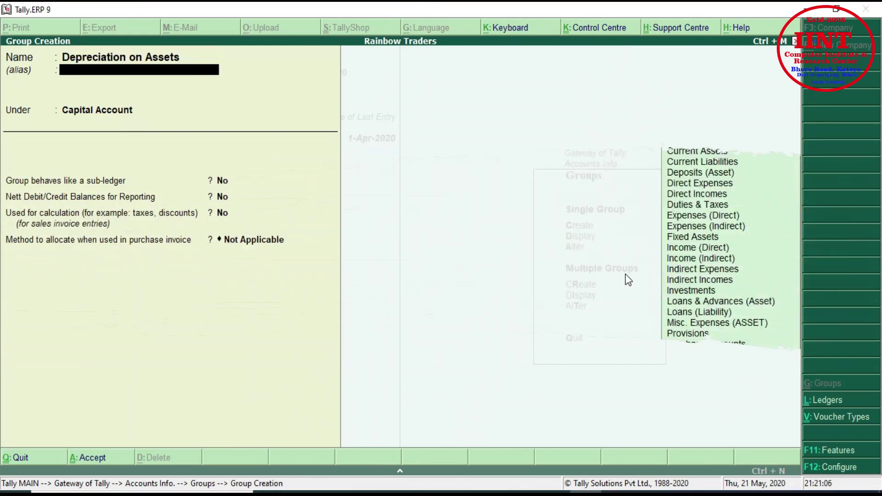
Place the Depreciation on Assets group under Primary.
key(Up)
key(Up)
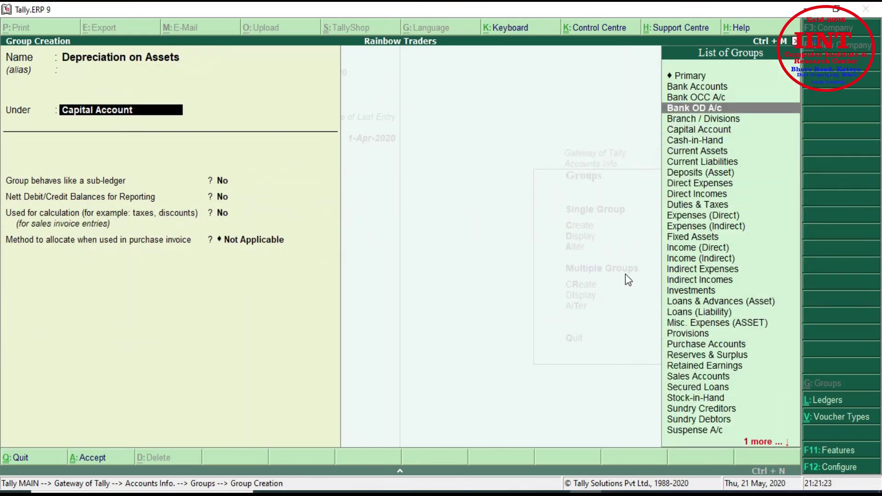
key(Up)
key(Up)
key(Up)
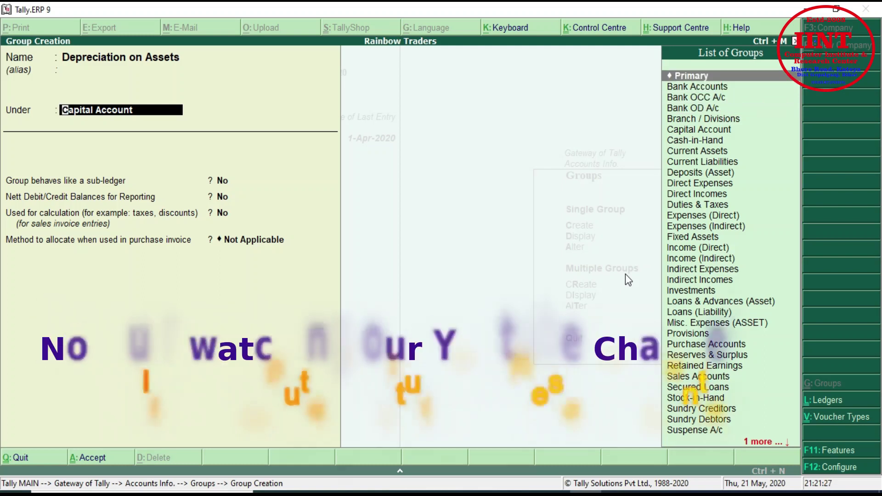
key(Down)
key(Down)
key(Down)
key(Down)
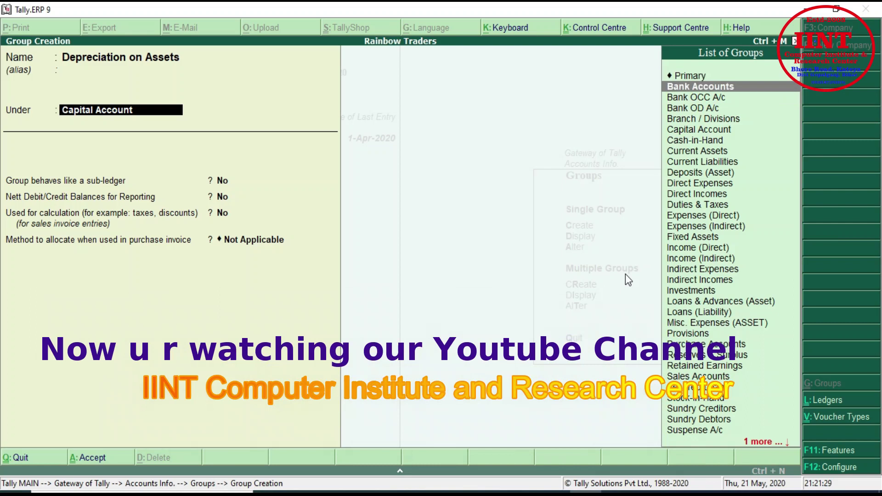
key(Down)
key(Up)
key(Up)
key(Up)
key(Up)
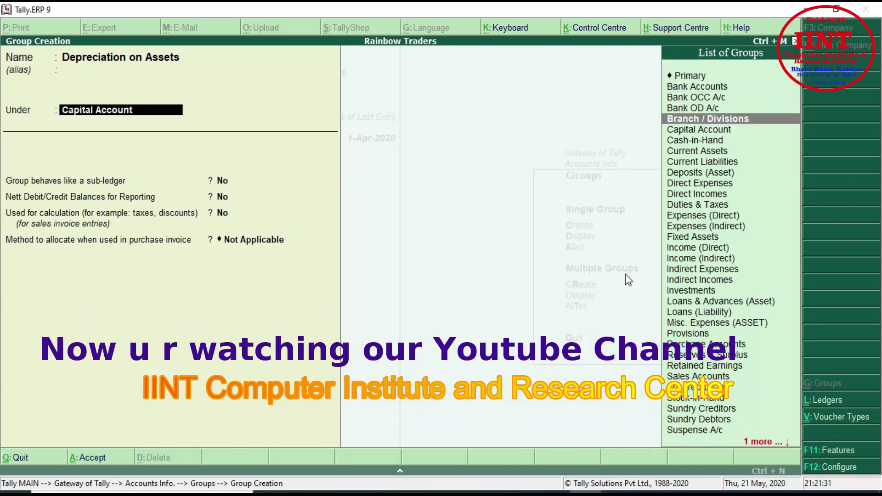
key(Up)
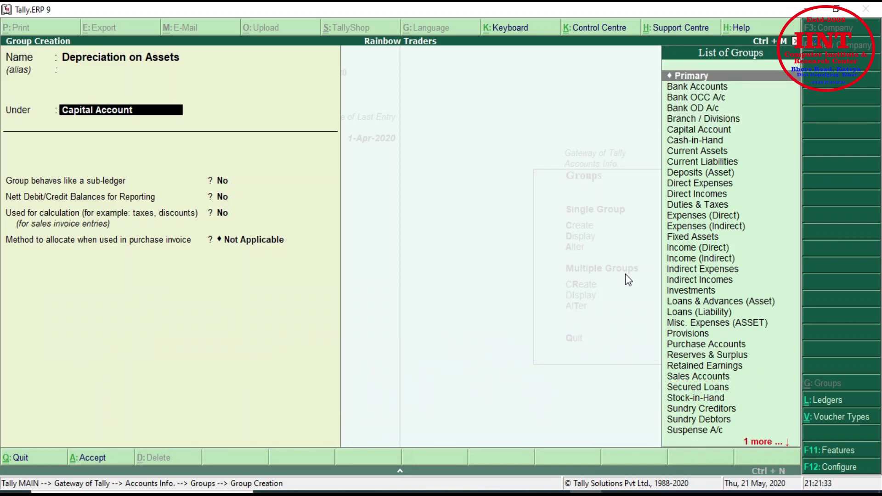
key(Return)
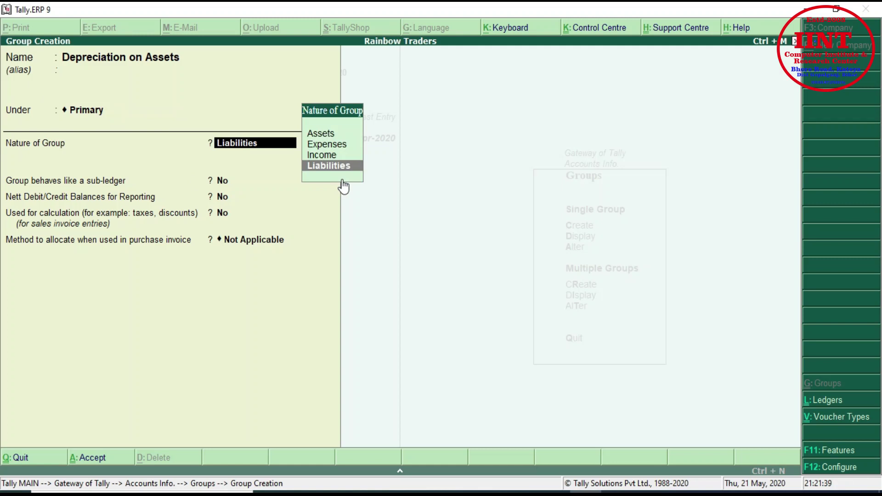
Set the group's nature to Expenses and specify No for whether it affects gross profits.
key(Up)
key(Up)
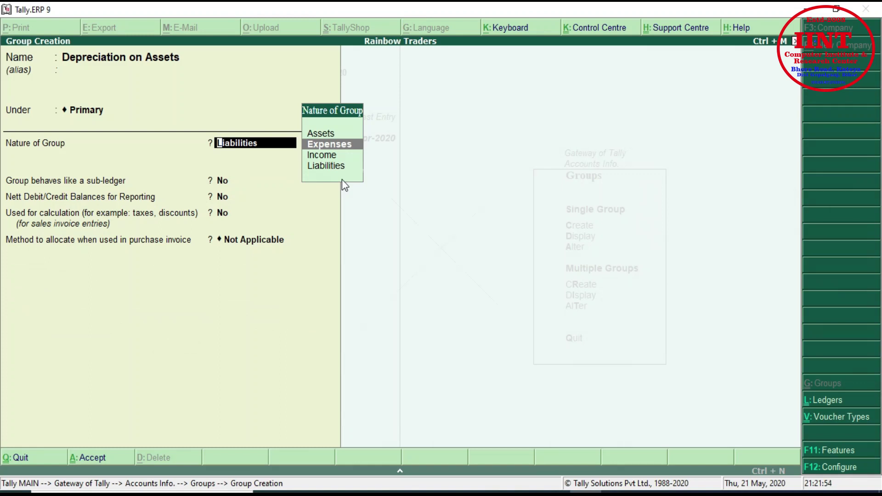
key(Return)
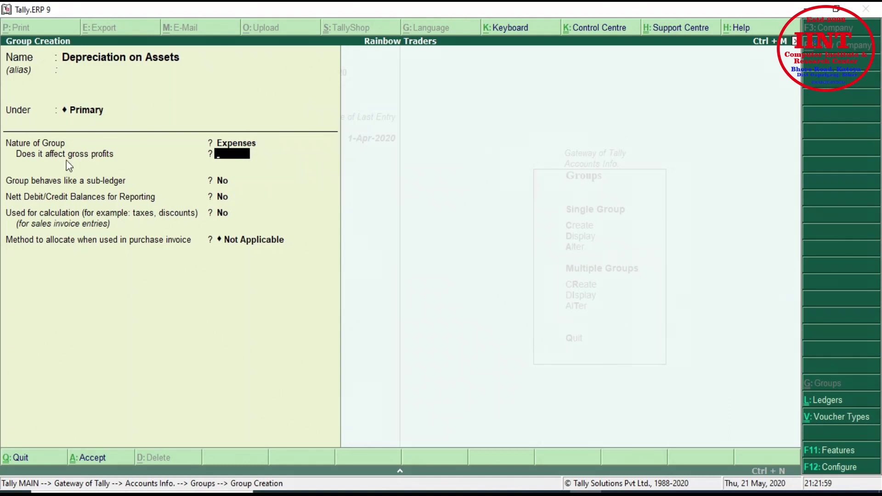
text(n)
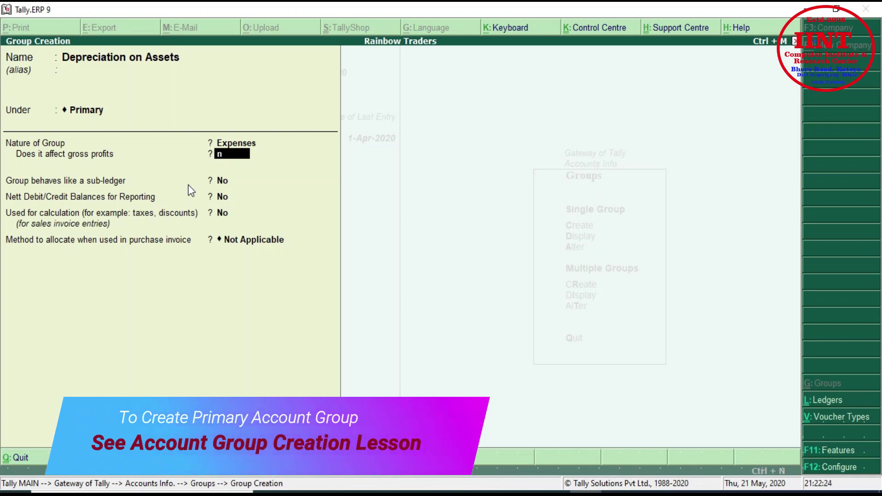
key(Return)
Keep the remaining group options at No and Not Applicable, save the group and leave group creation.
key(Return)
key(Return)
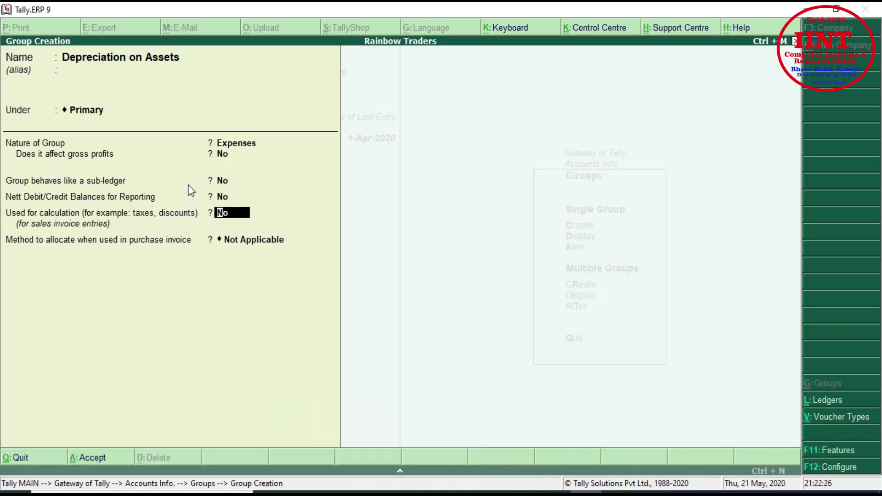
key(Return)
key(Return)
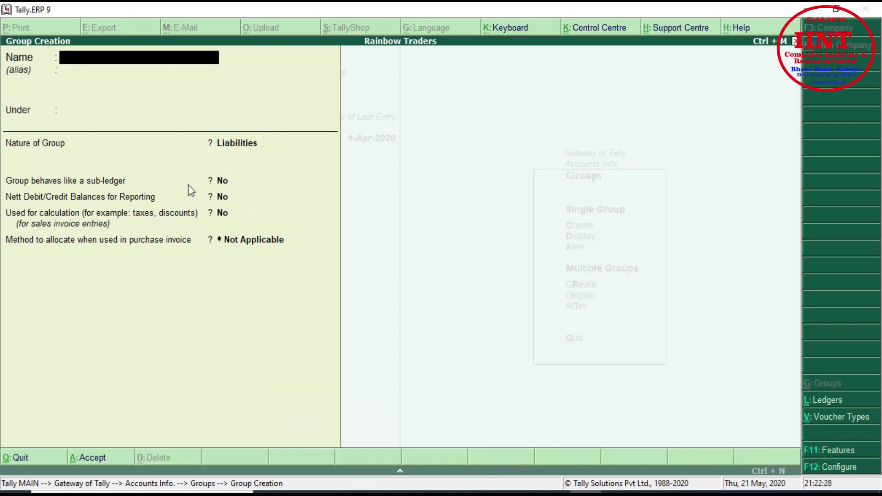
text(ap)
key(Escape)
key(Escape)
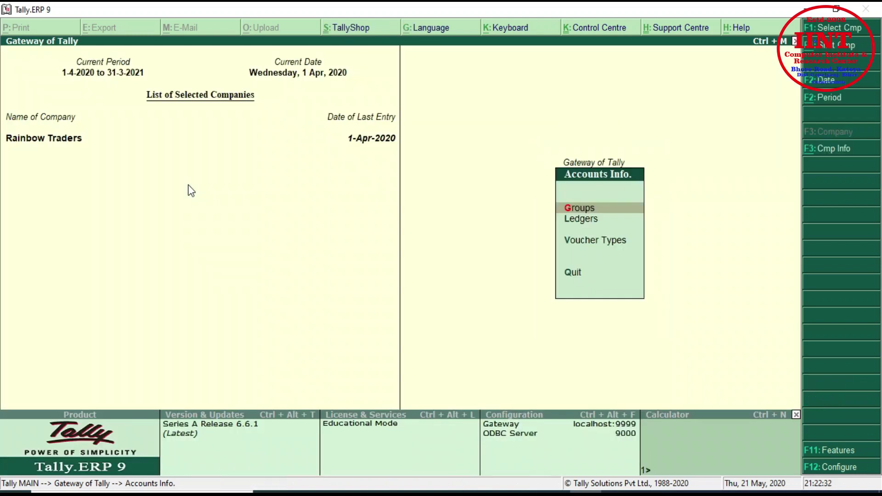
Start a new single ledger named Depreciation.
key(Down)
key(Return)
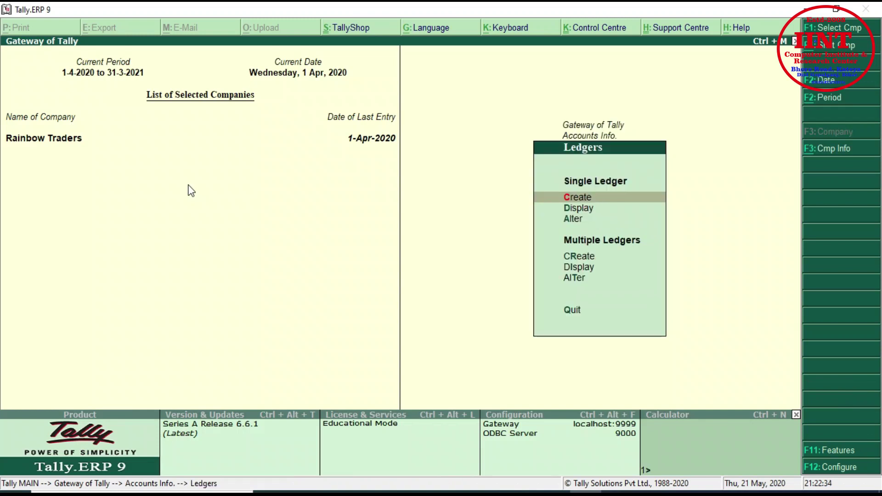
key(Return)
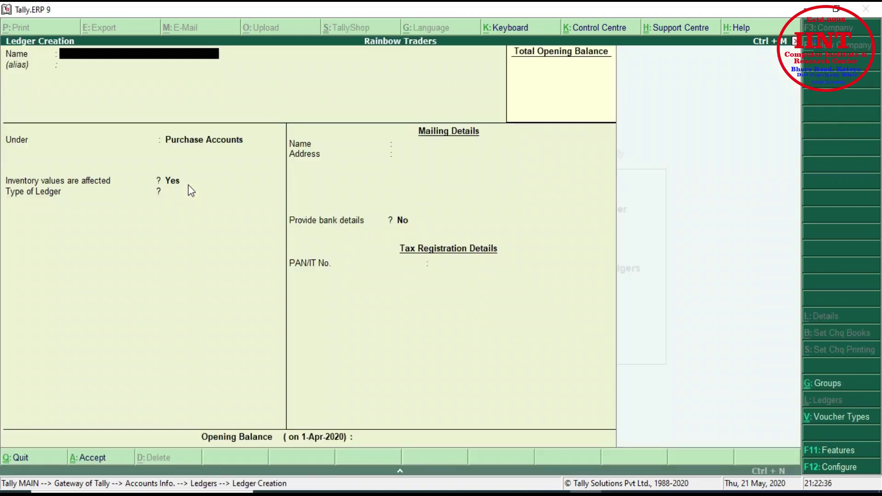
text(Depreciation)
key(Return)
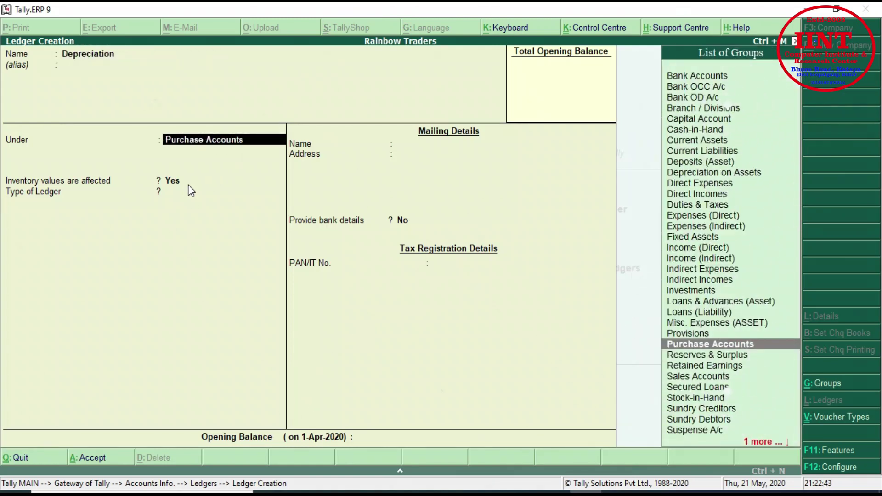
Place the Depreciation ledger under Depreciation on Assets, keep the remaining details at their defaults and save it.
text(D)
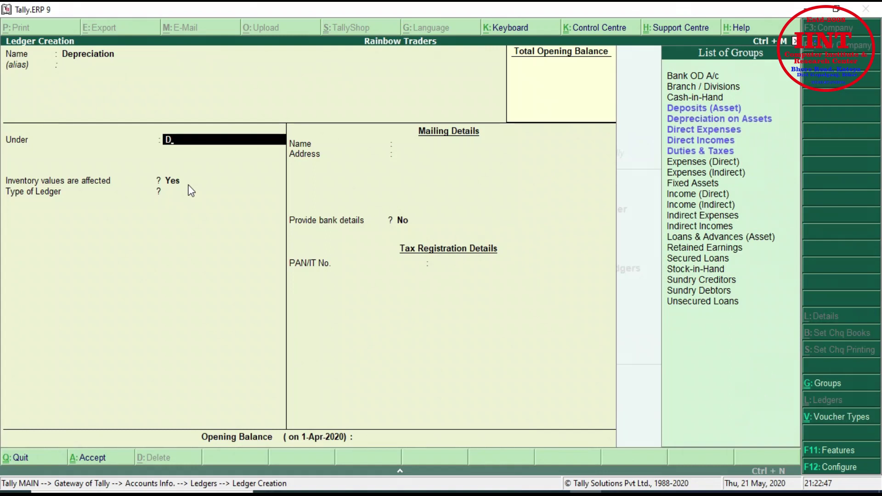
key(Down)
key(Down)
key(Return)
key(Return)
key(Return)
key(Return)
key(Return)
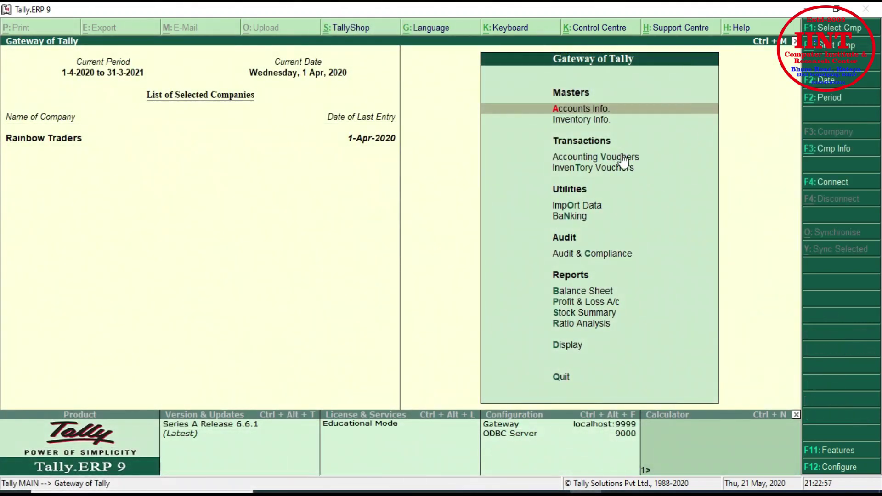
Start a journal voucher and debit the Depreciation ledger with 800.
click(622, 155)
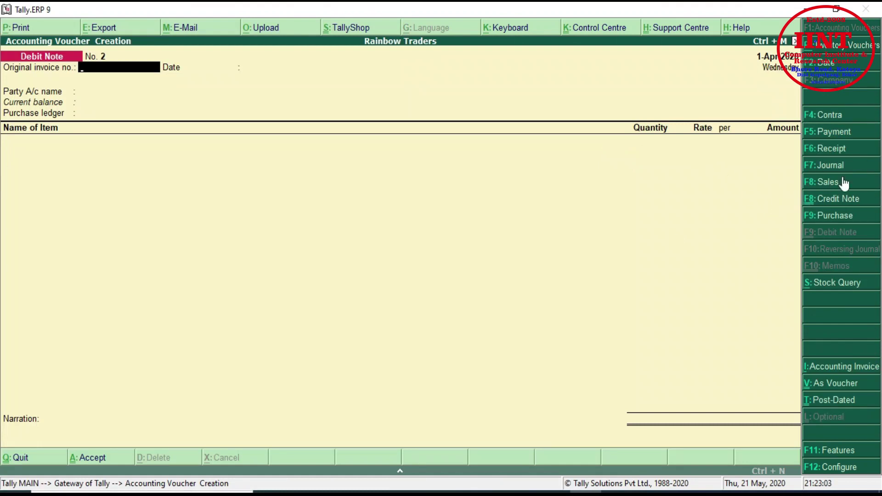
click(832, 167)
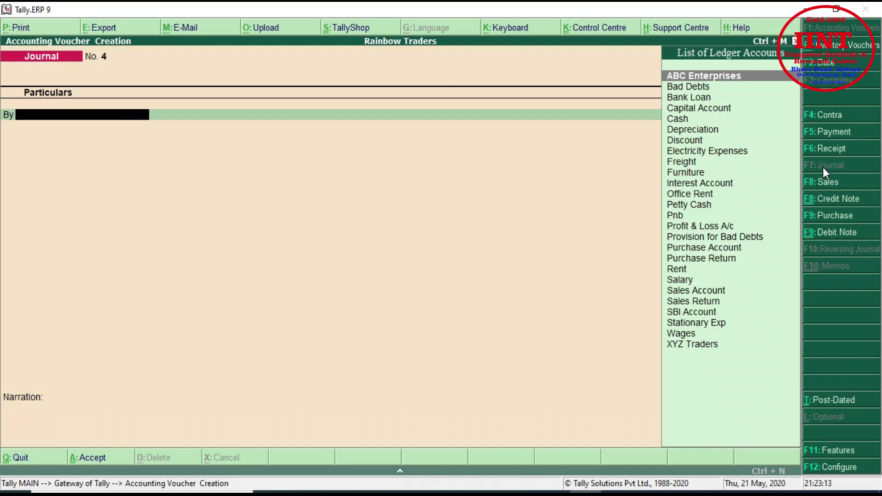
text(De)
key(Return)
text(8000)
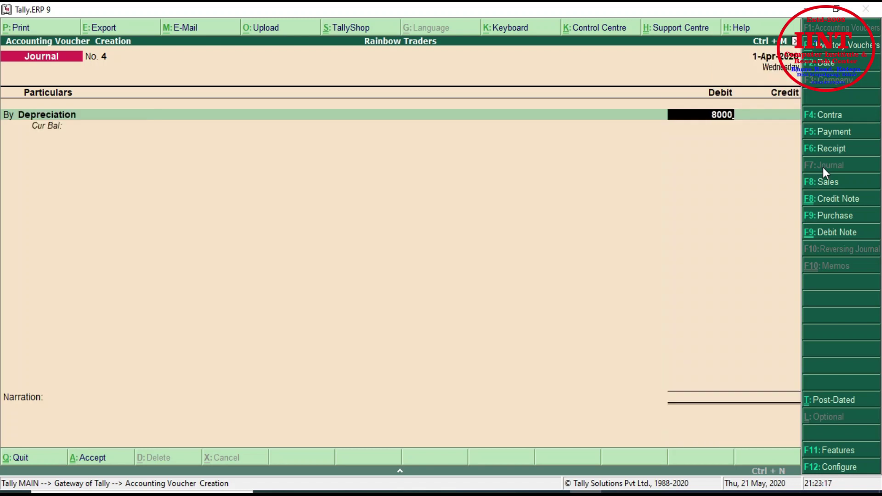
key(BackSpace)
key(Return)
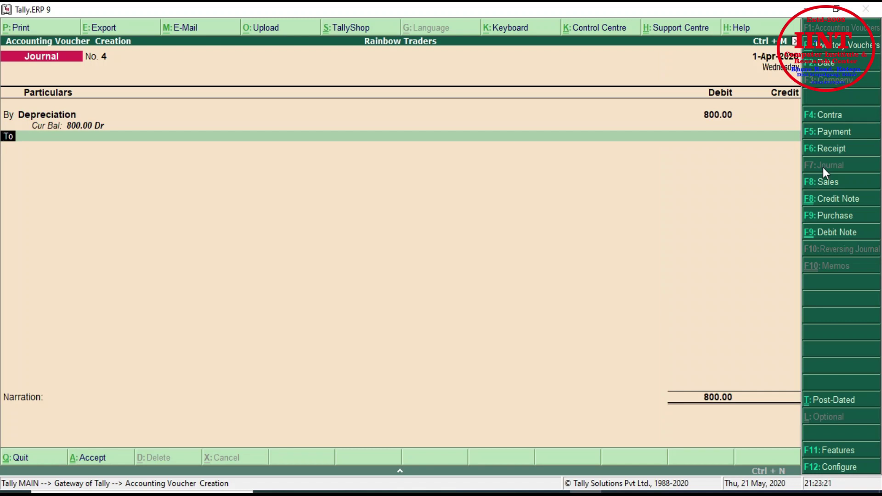
Credit the Furniture ledger with 800 and save the journal voucher without a narration.
key(Return)
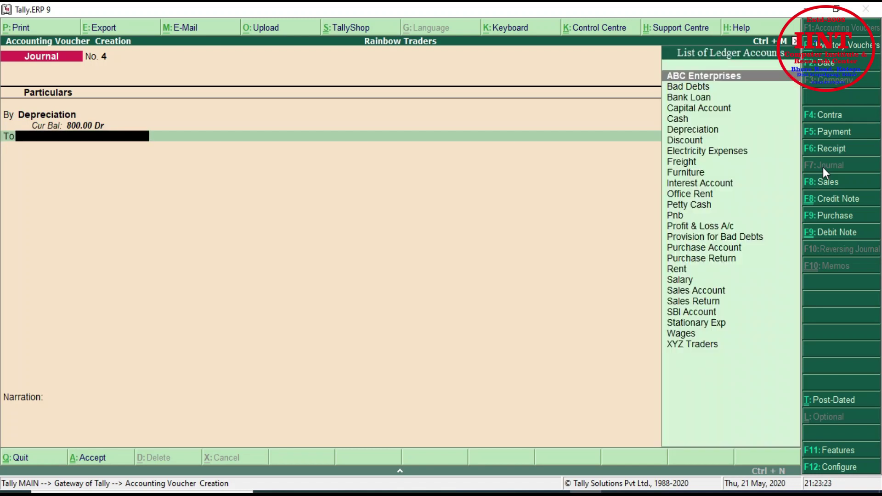
text(fu)
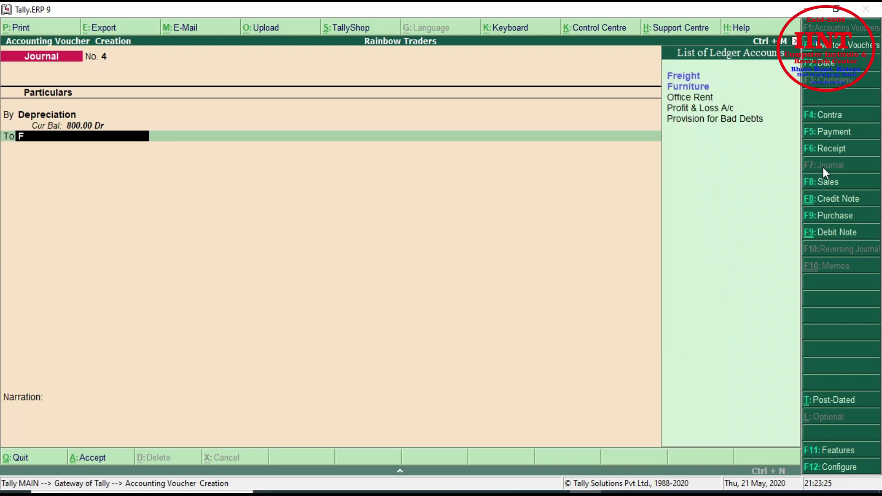
key(Return)
key(Return)
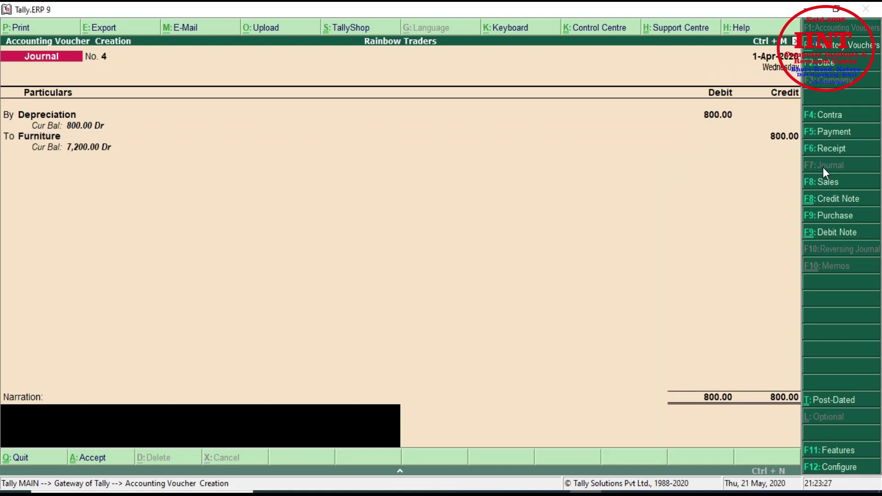
key(Return)
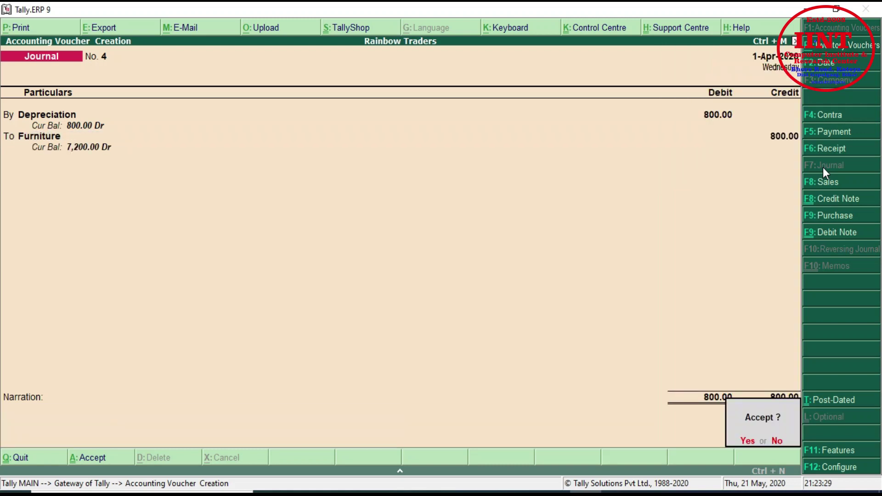
key(Return)
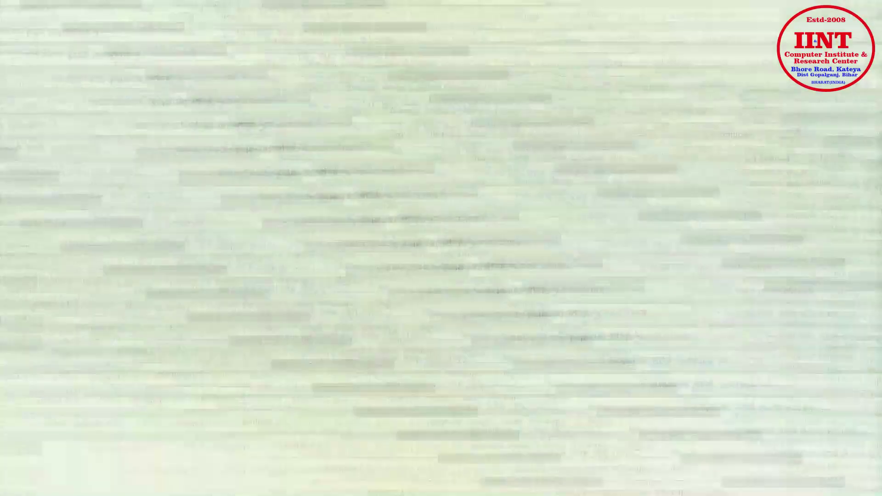
Place the Computer and Aceesories group under Fixed Assets, keep the remaining options at No and Not Applicable, and save it.
key(BackSpace)
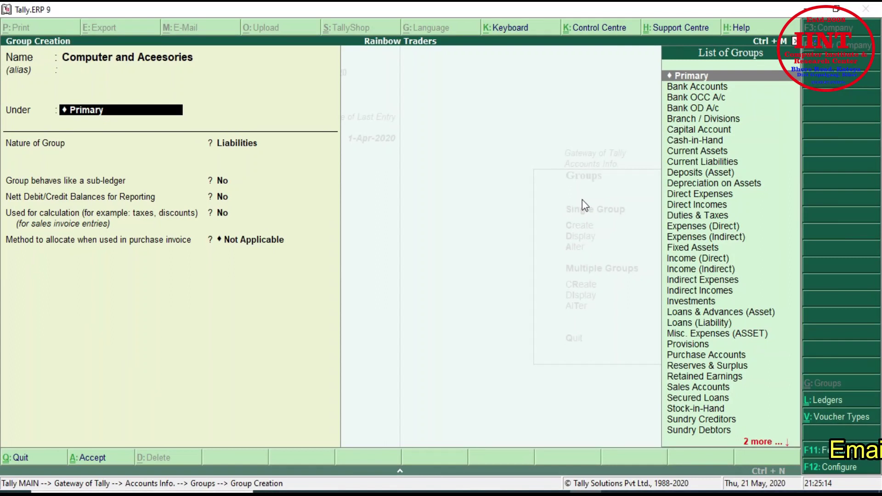
text(Fi)
key(Return)
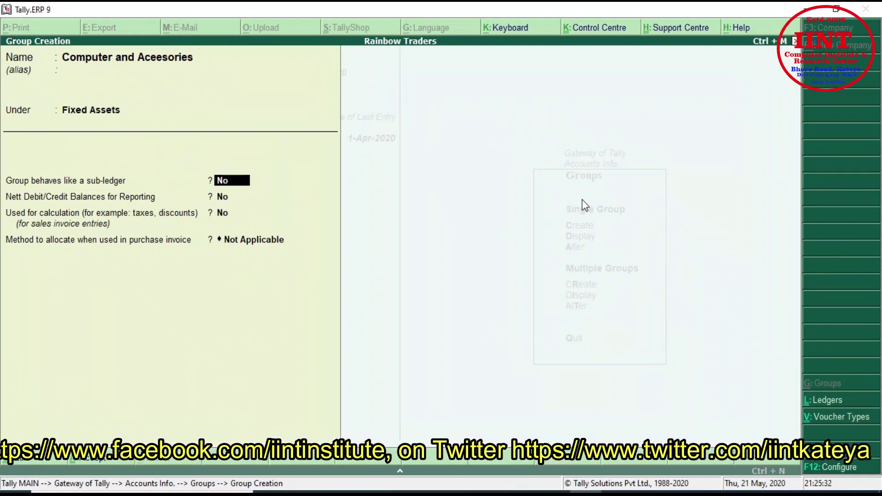
key(Return)
key(Return)
key(Return)
key(Return)
key(Return)
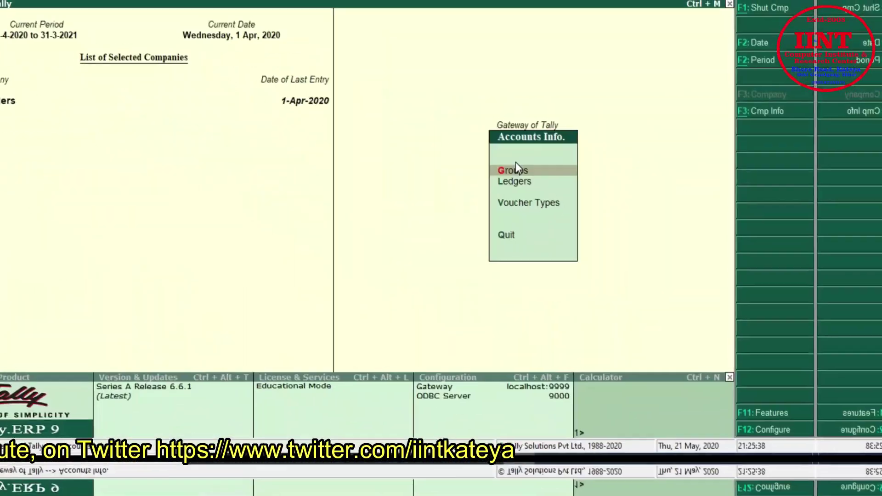
Start a new single ledger named Computer P4 and leave its alias empty.
key(Return)
key(Return)
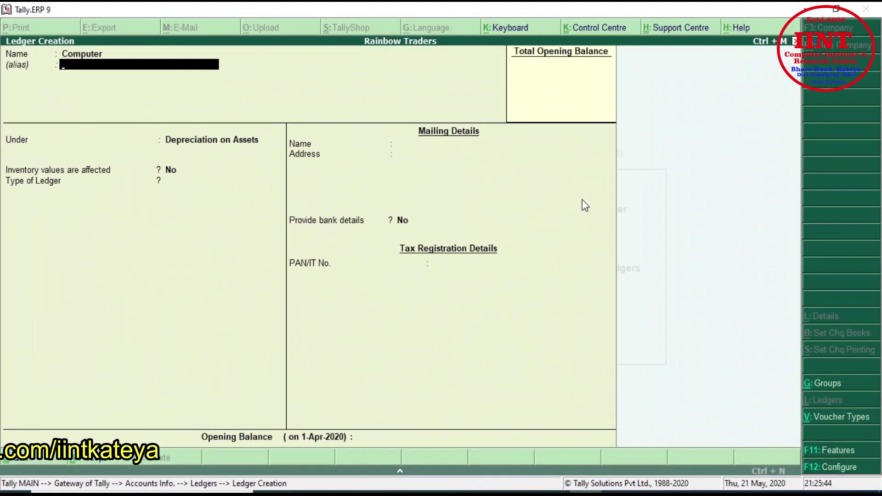
key(Return)
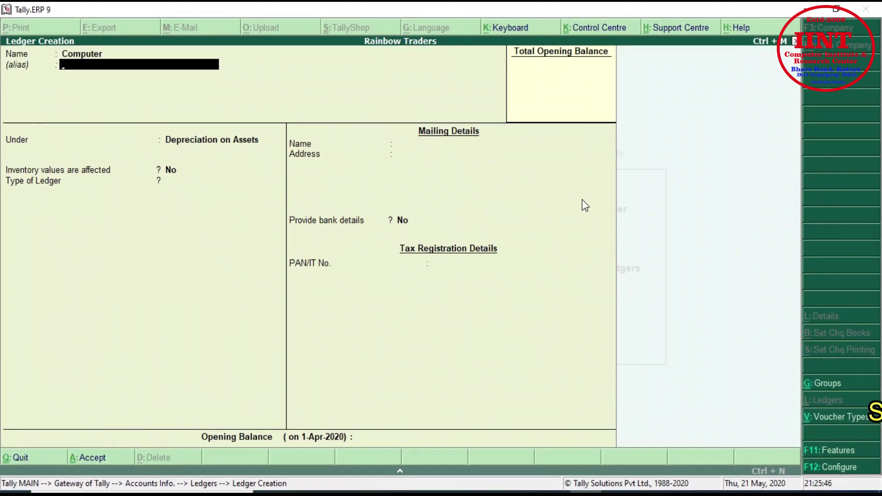
key(BackSpace)
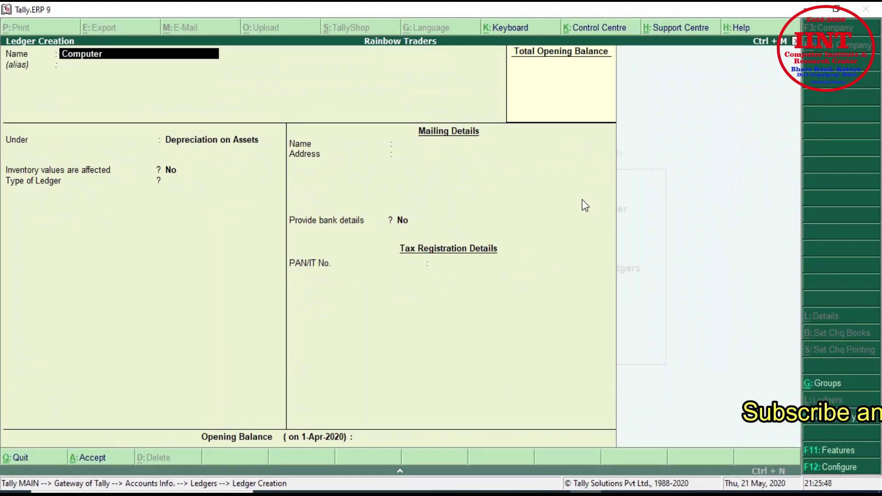
text(P4)
key(Return)
key(Return)
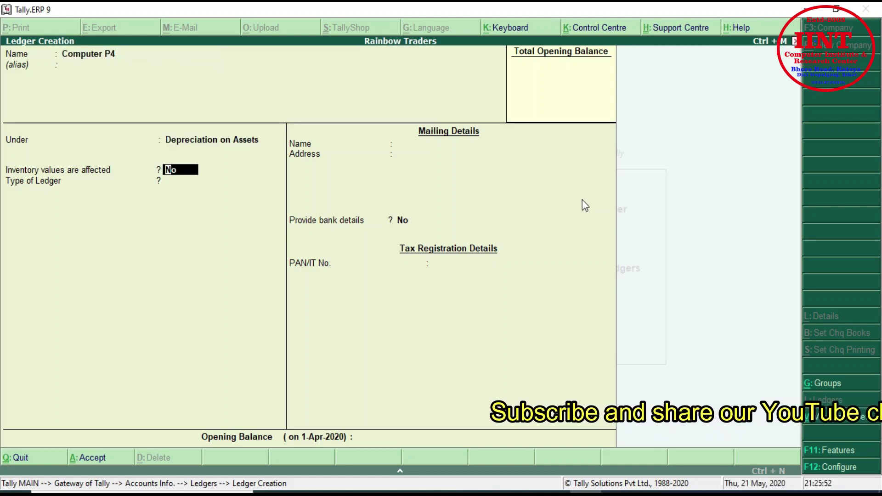
Change the Computer P4 ledger's parent group to Computer and Aceesories.
key(BackSpace)
text(Ci)
key(BackSpace)
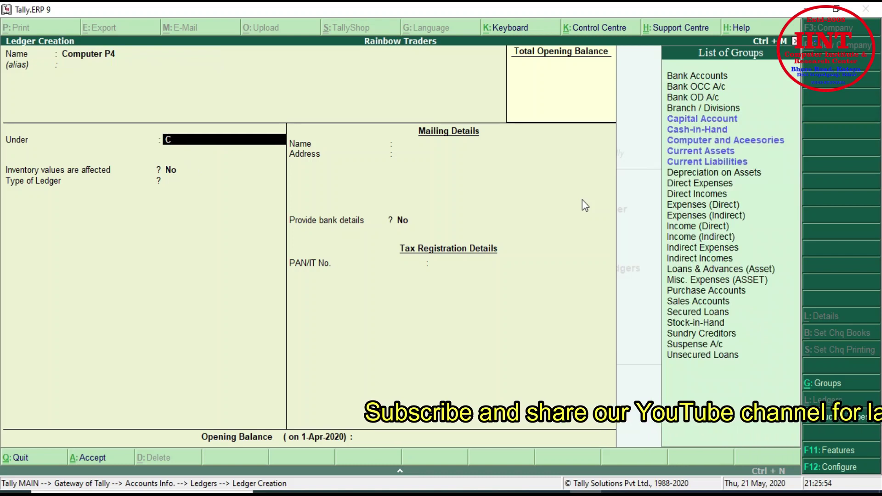
text(om)
key(Return)
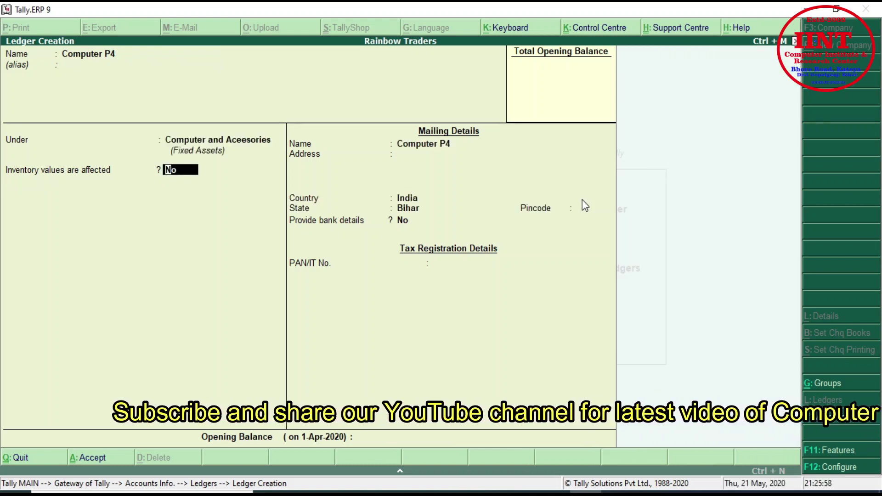
Keep the Computer P4 ledger's inventory, mailing and tax details at their defaults and save it without an opening balance.
key(Return)
key(Return)
key(Return)
key(Return)
key(Return)
key(Return)
key(Return)
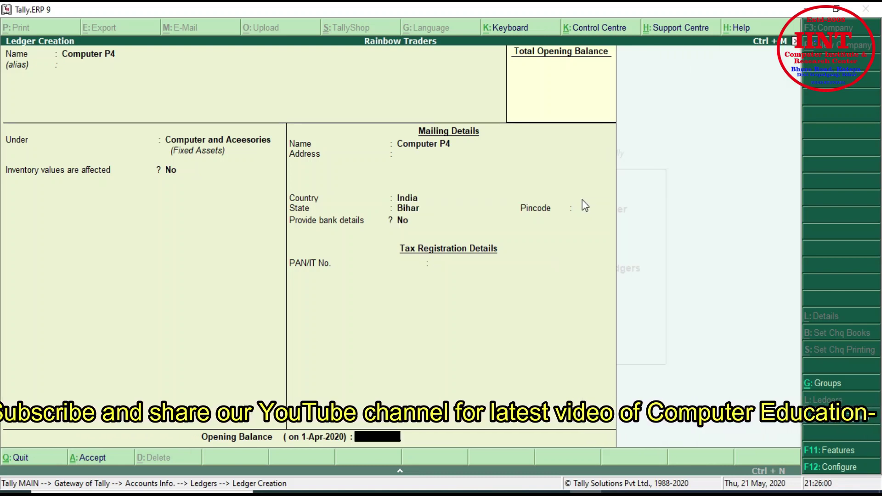
key(Return)
Name the next ledger Printer, leave its alias empty and keep it under Computer and Aceesories.
text(Printer)
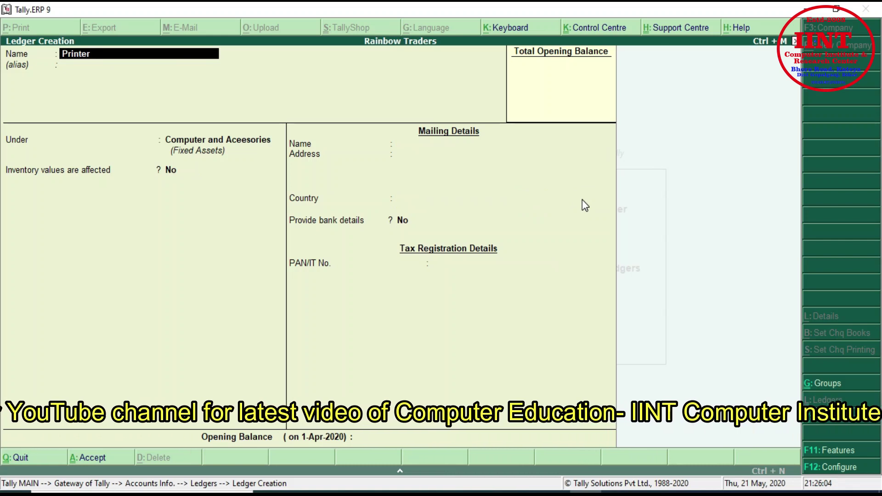
key(Return)
key(Return)
key(Return)
key(Return)
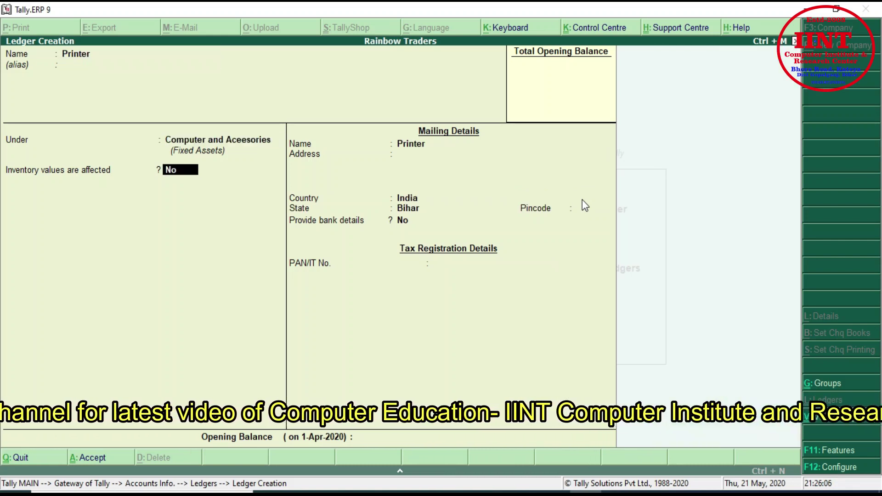
Keep the Printer ledger's inventory, mailing and tax details at their defaults and save it without an opening balance.
key(Return)
key(Return)
key(Return)
key(Return)
key(Return)
key(Return)
key(Return)
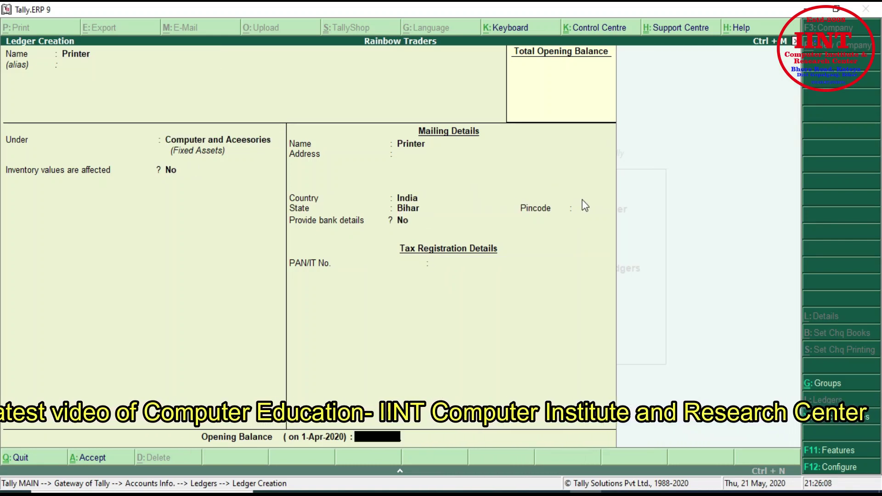
key(Return)
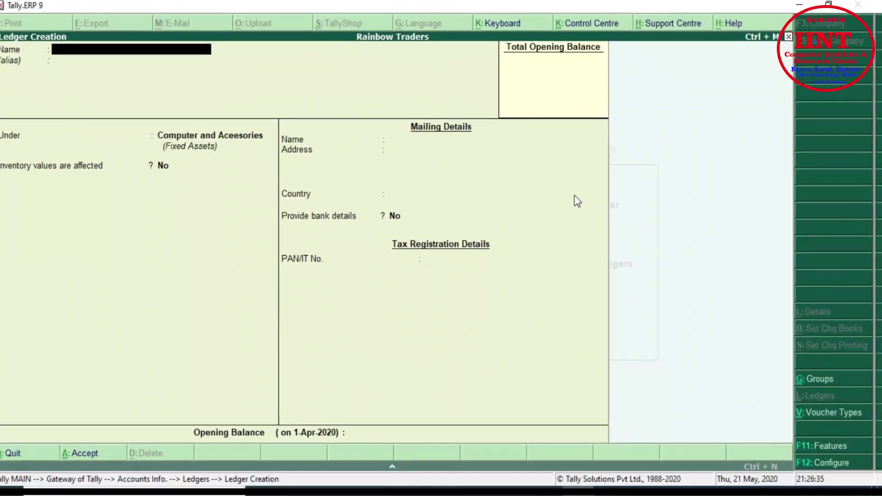
Leave ledger creation and start a payment voucher with Cash as the paying account.
key(Escape)
key(Escape)
key(Escape)
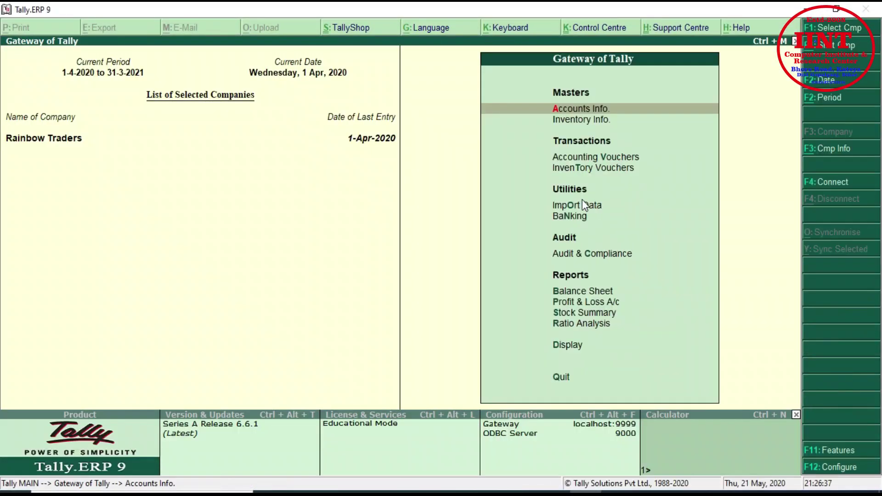
key(Down)
key(Down)
key(Return)
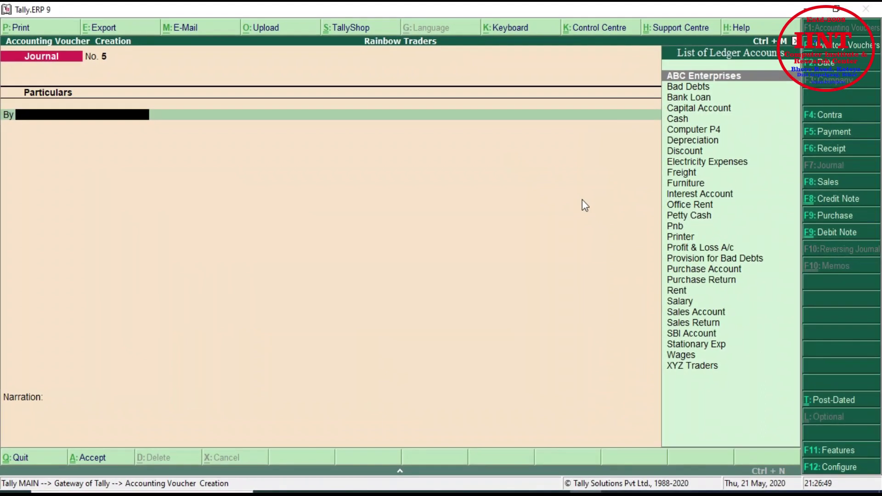
key(F5)
text(Ca)
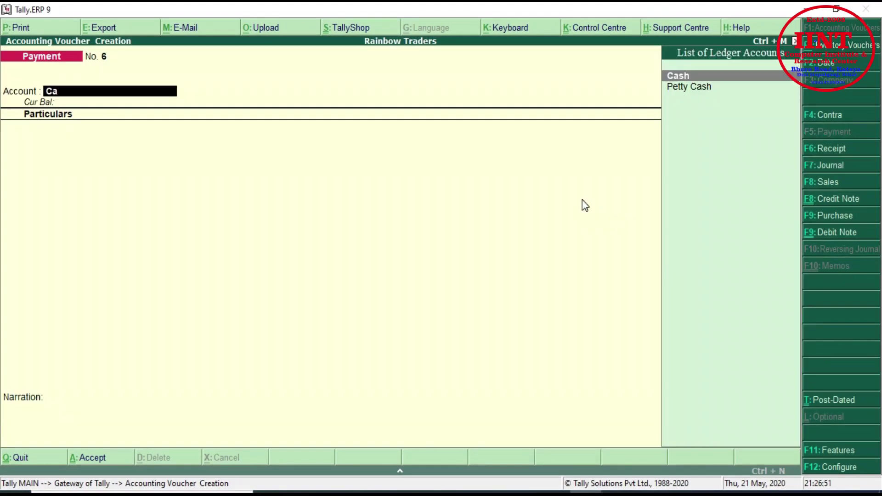
key(Return)
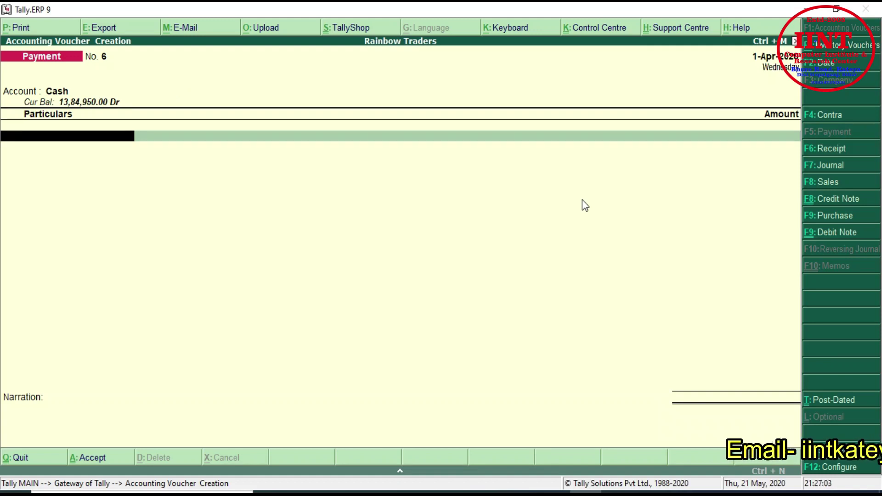
Enter the Computer P4 ledger in the cash payment voucher with an amount of 20,000.
text(Co)
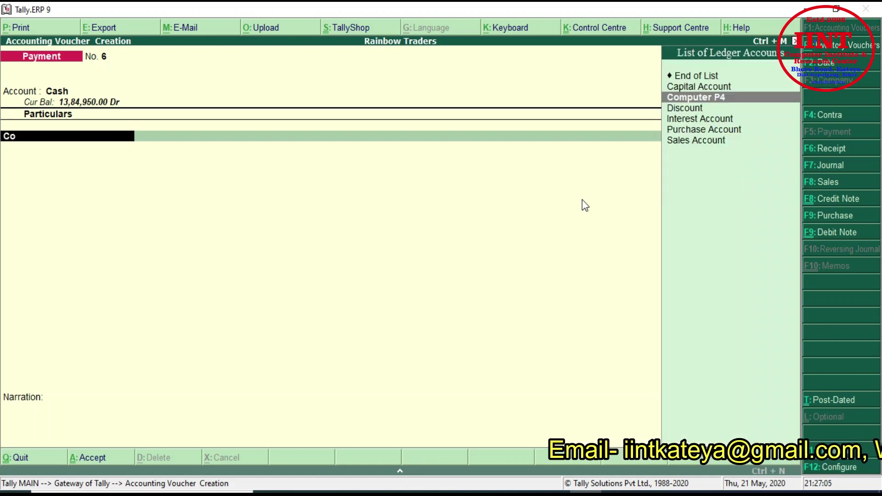
key(Return)
text(20000)
key(Return)
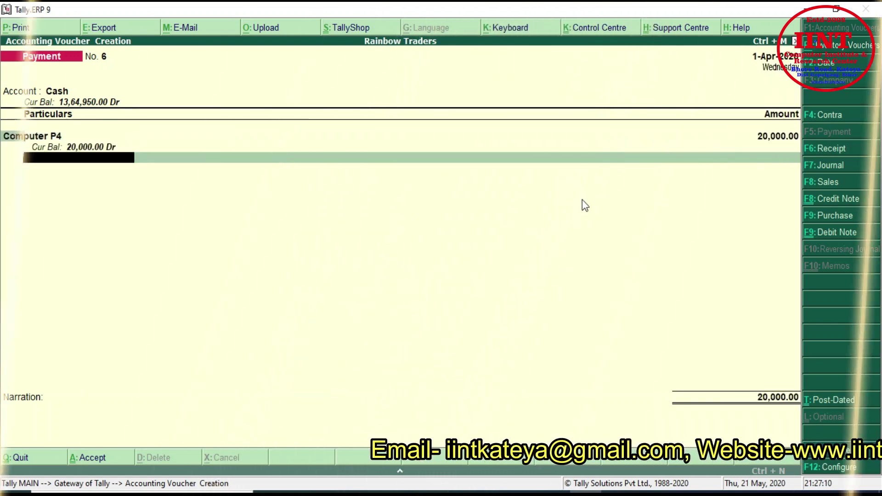
Add the Printer ledger with an amount of 10,000 and save the payment voucher without a narration.
text(P)
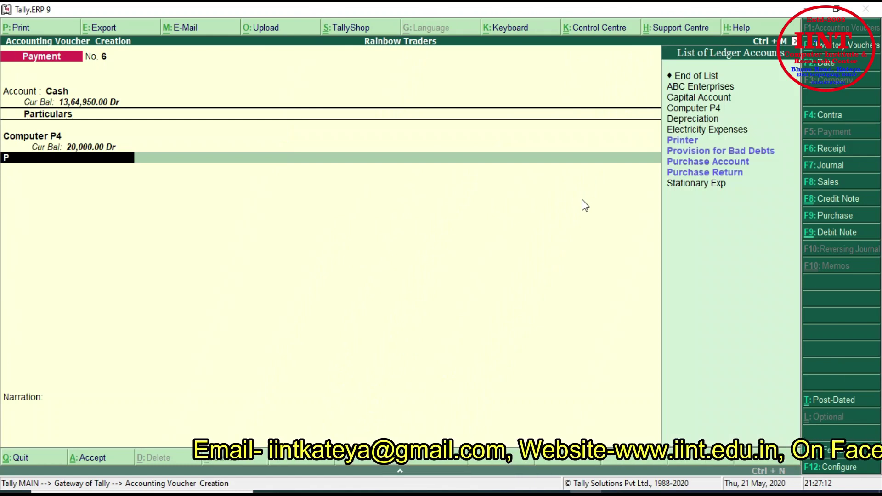
key(Down)
key(Up)
key(Return)
text(10000)
key(Return)
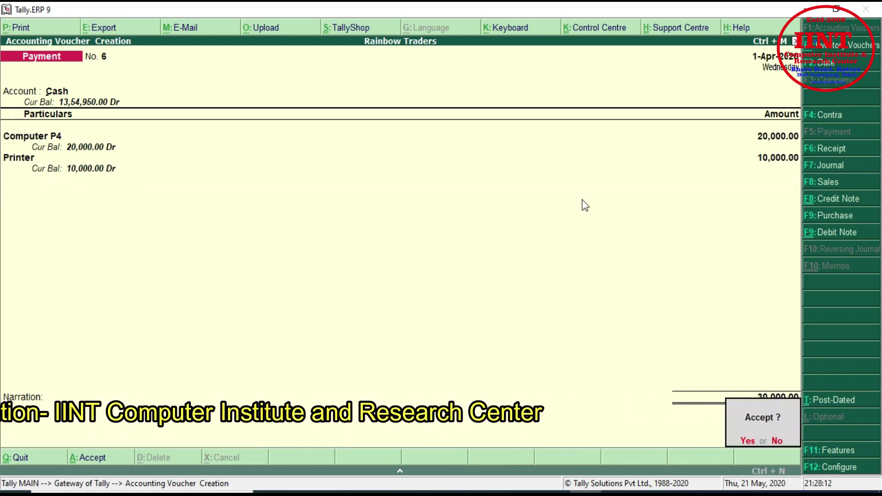
key(Return)
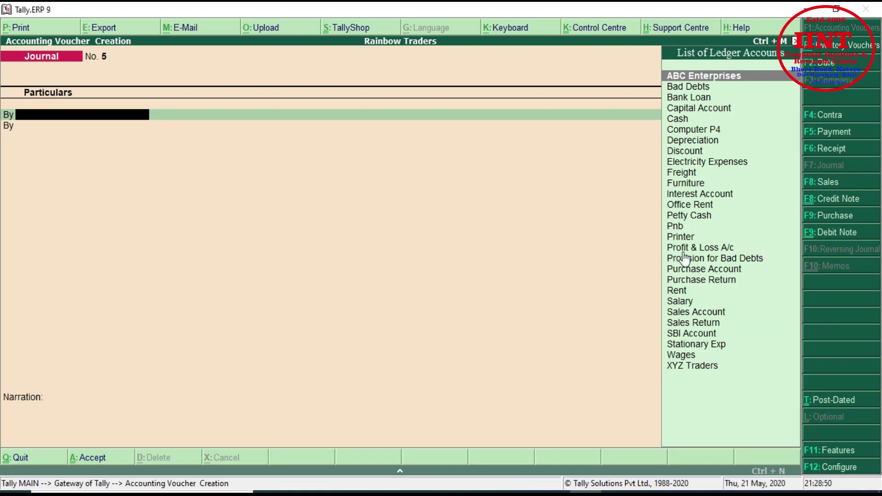
Debit the Depreciation ledger with 3,000 in a journal voucher.
text(D)
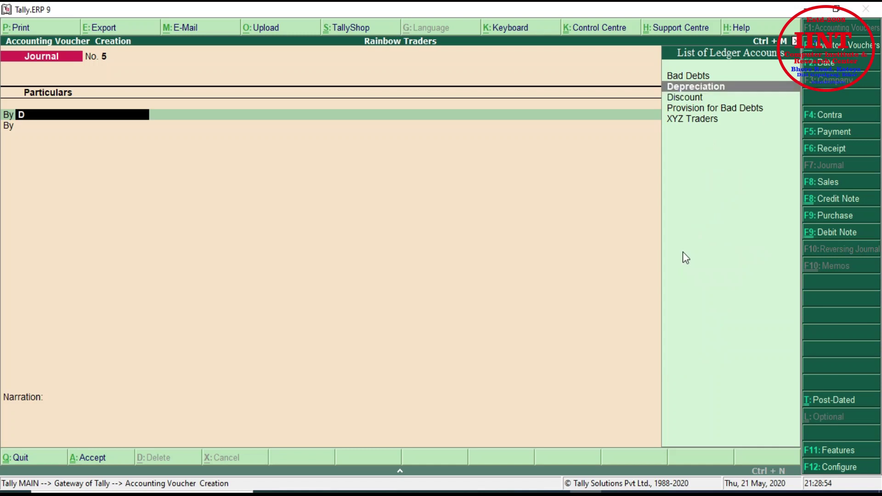
key(Return)
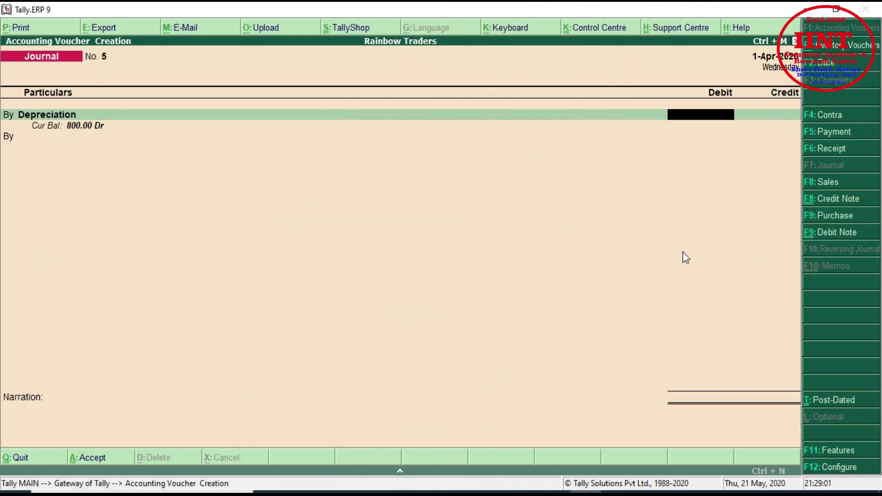
text(3000)
key(Return)
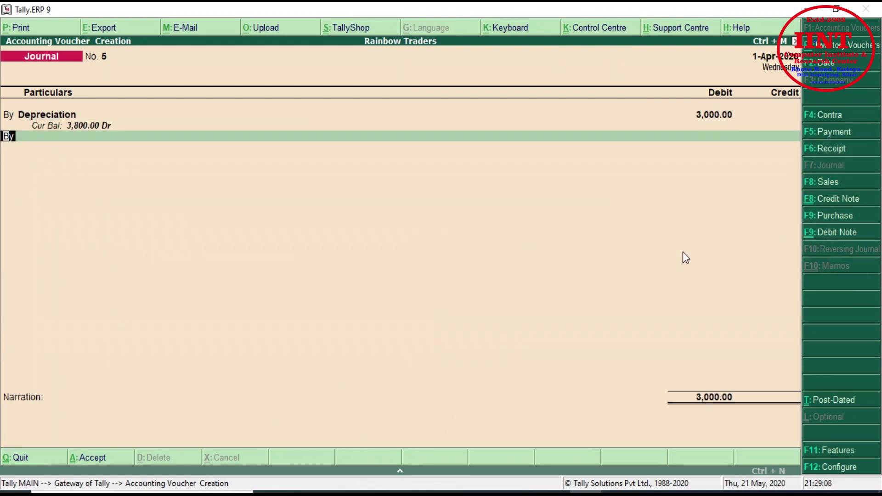
Credit the Computer P4 ledger with 2,000 against the depreciation debit.
text(to)
key(Return)
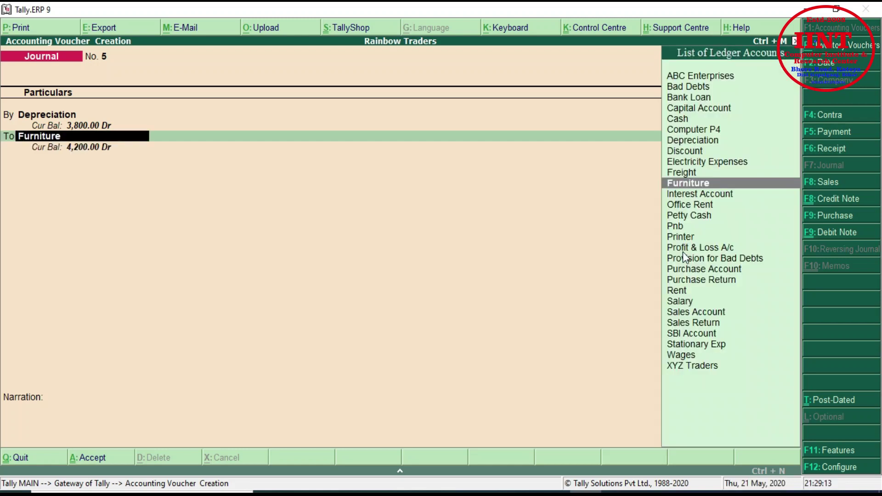
text(co)
key(Return)
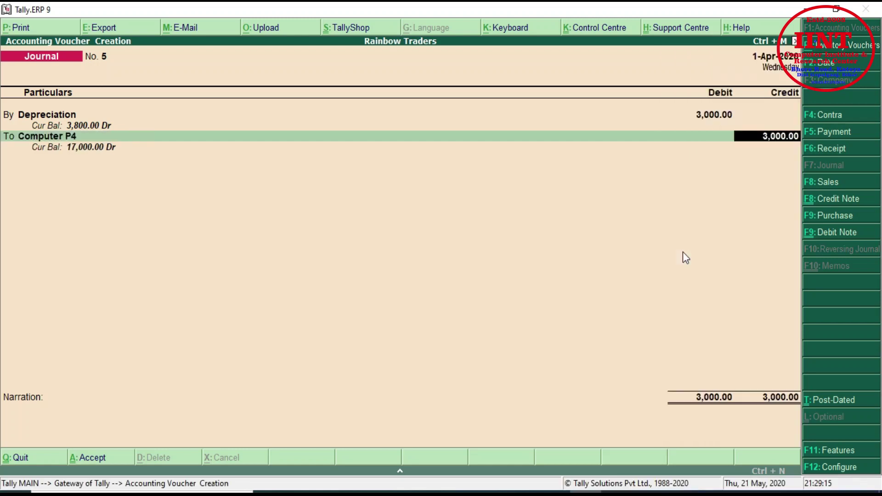
text(2000)
key(Return)
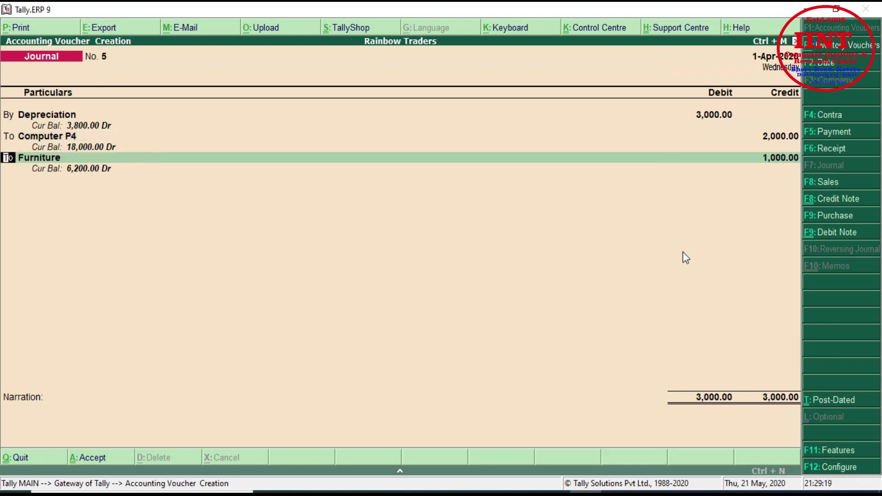
Keep Computer P4's credit amount and replace Furniture with Printer as the second credit ledger.
key(BackSpace)
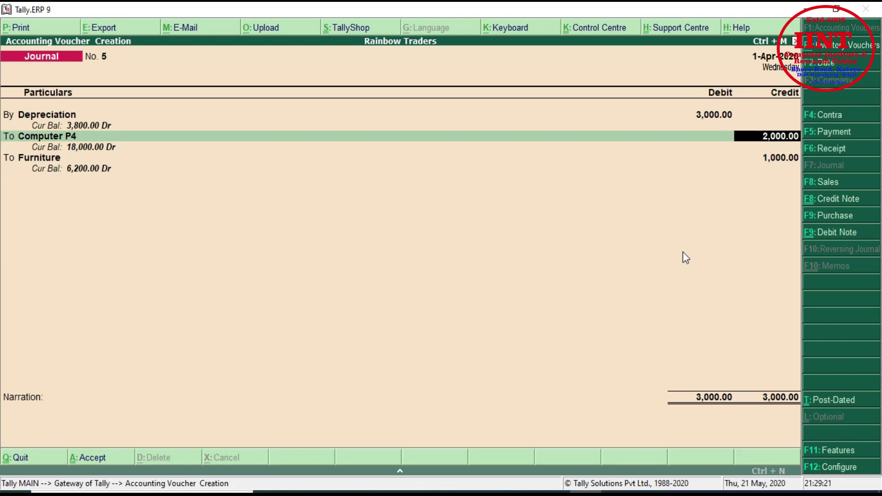
key(Return)
key(c)
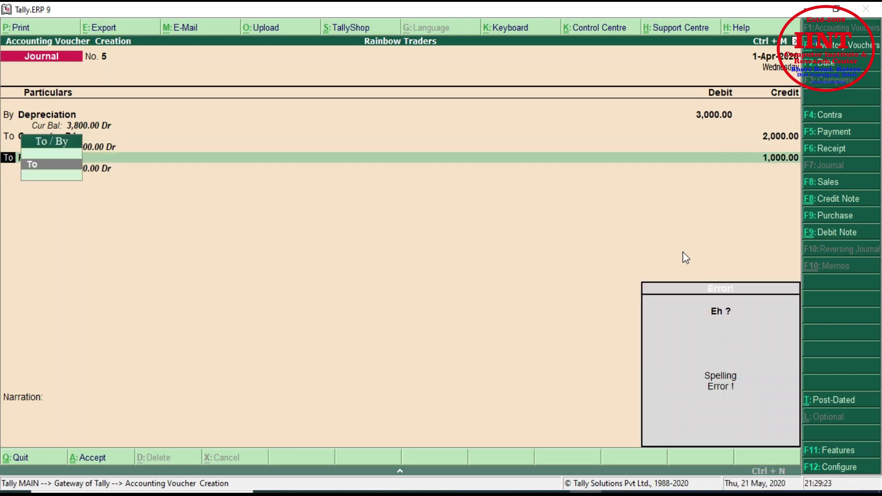
key(Return)
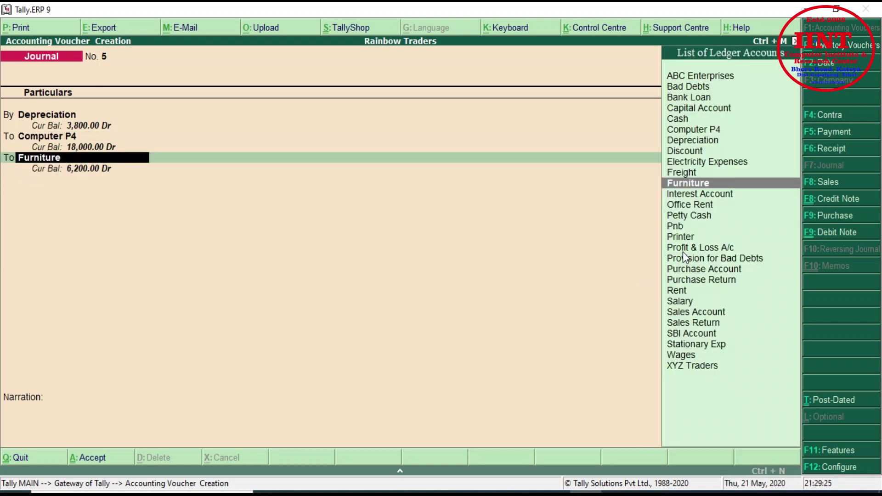
text(Pr)
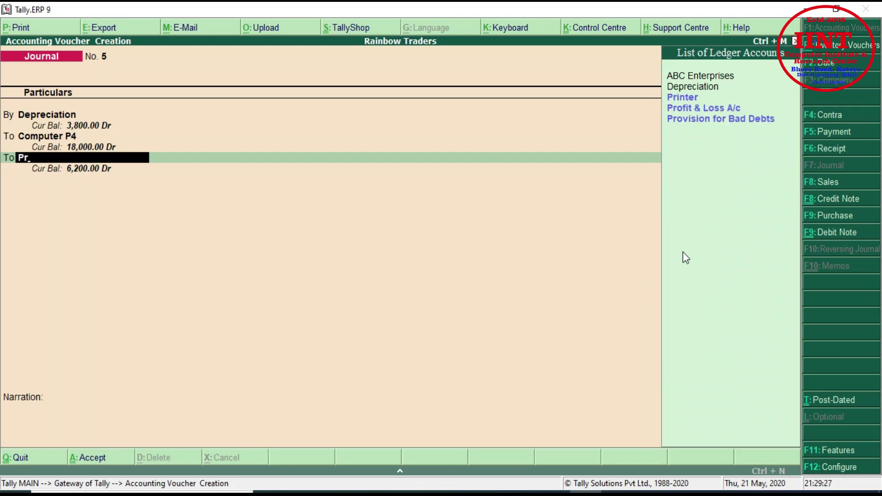
key(Return)
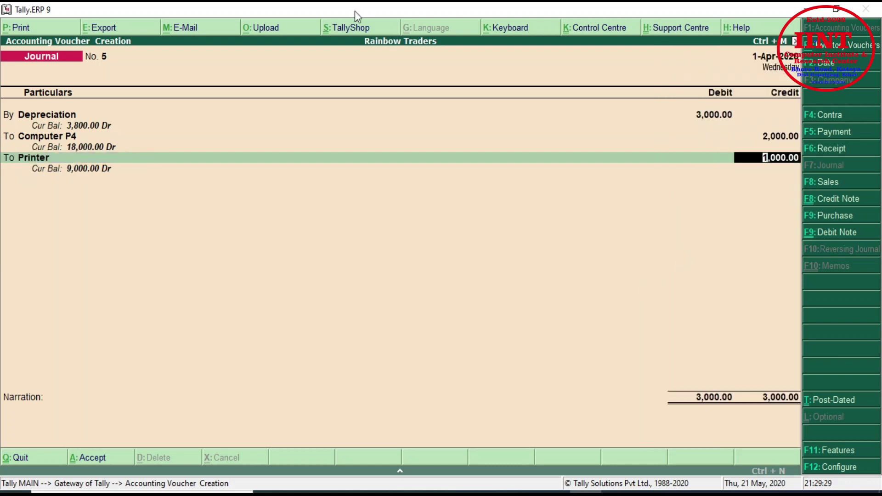